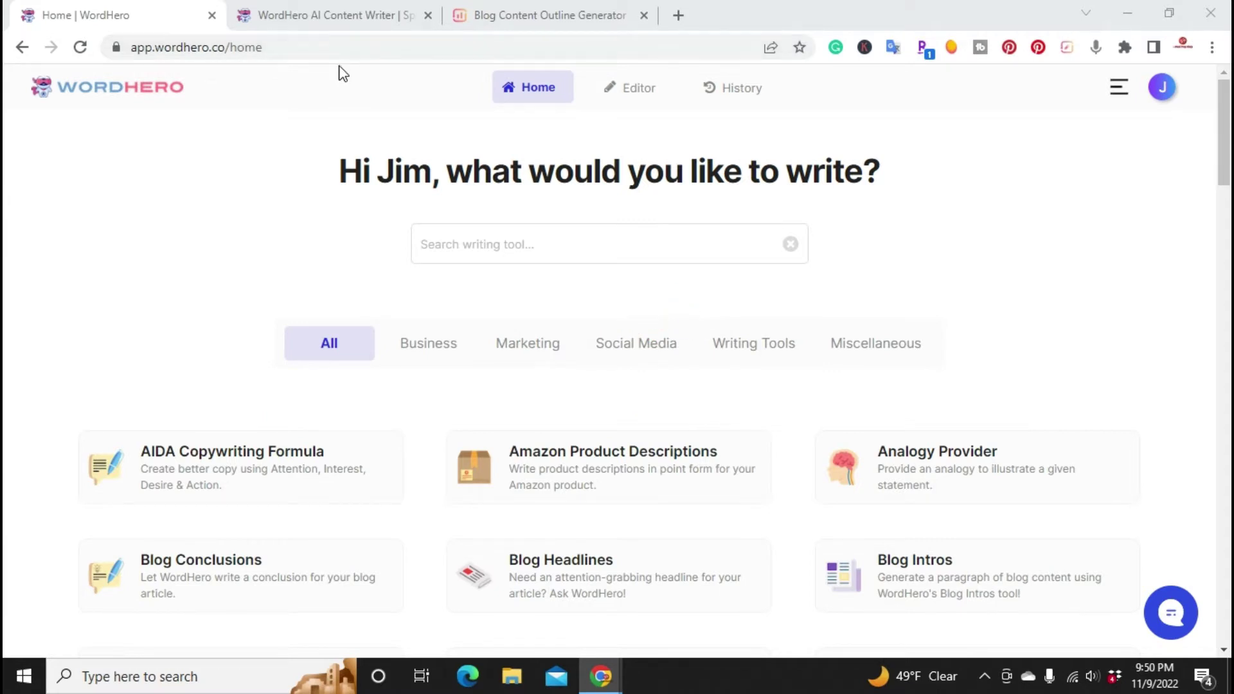
# Step: Look over the lifetime deal pricing page, then return to the WordHero home page
pyautogui.click(338, 17)
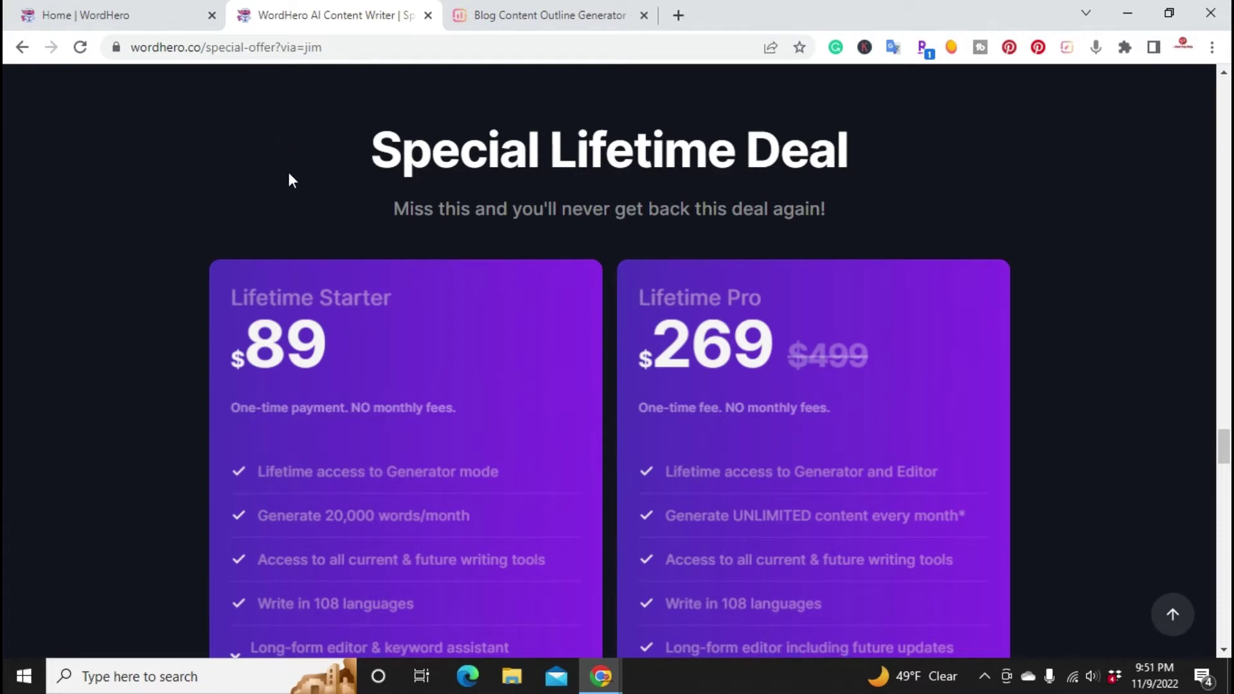
pyautogui.scroll(-1, 288, 172)
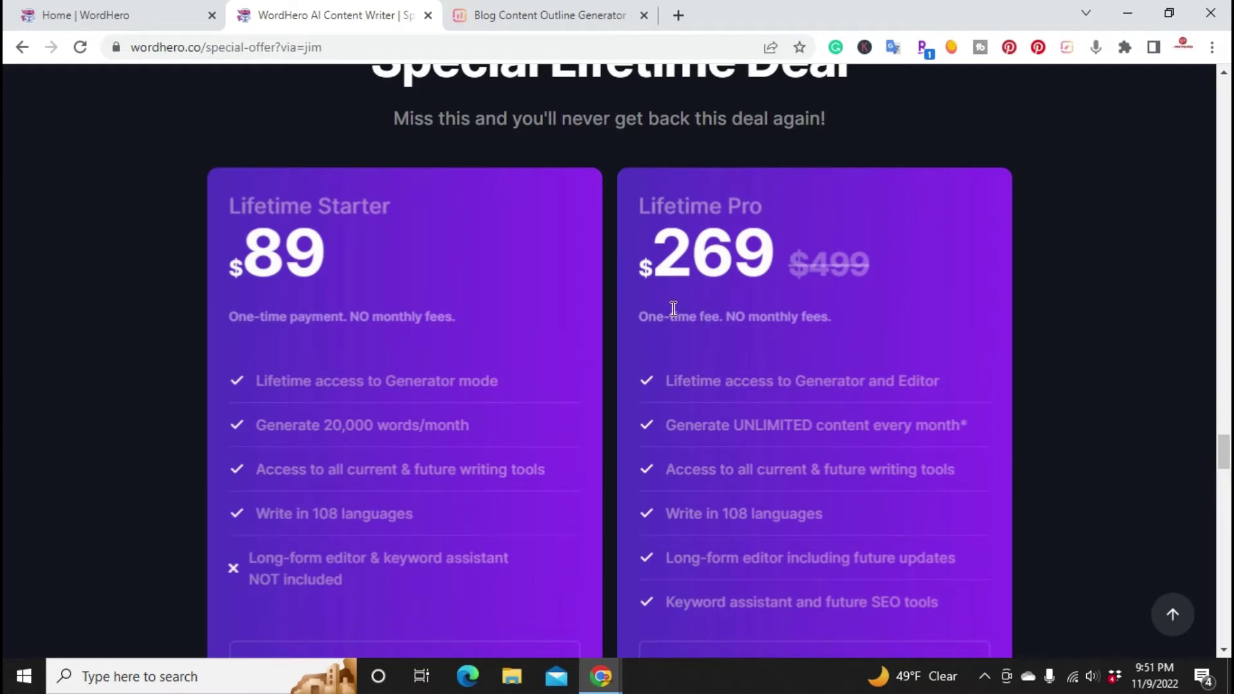
pyautogui.click(144, 9)
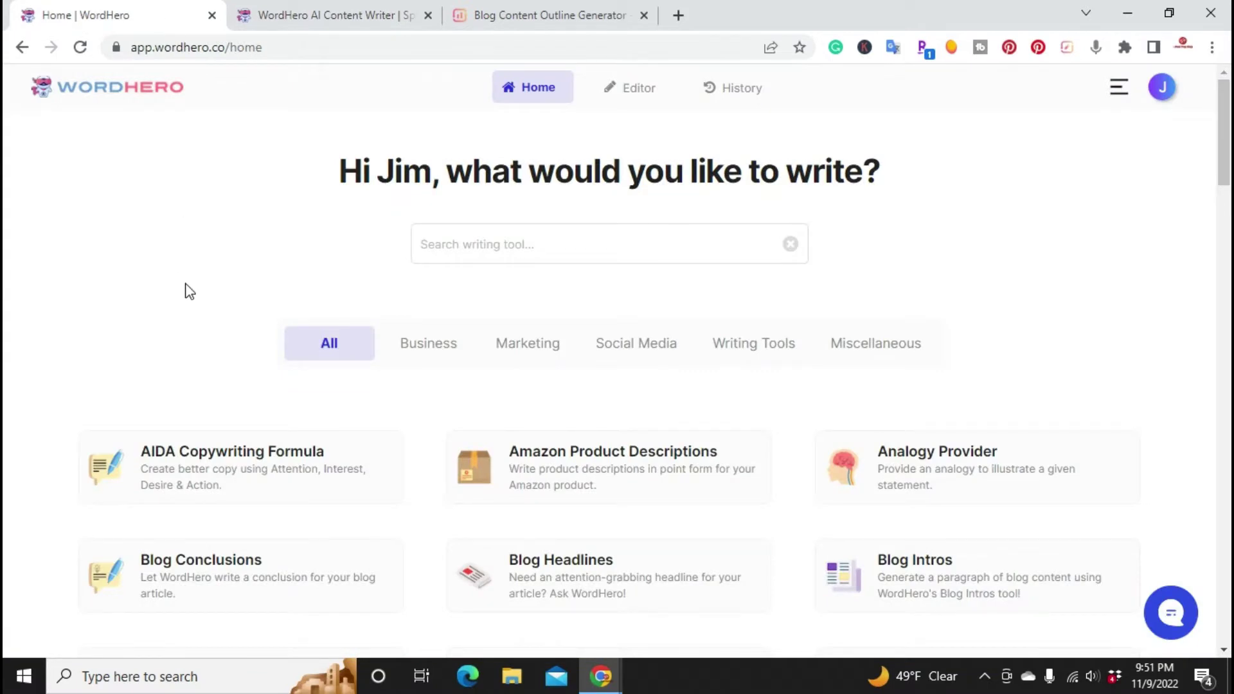
# Step: Start a blank long-form editor document and filter its writing tools by 'b'
pyautogui.scroll(-1, 190, 289)
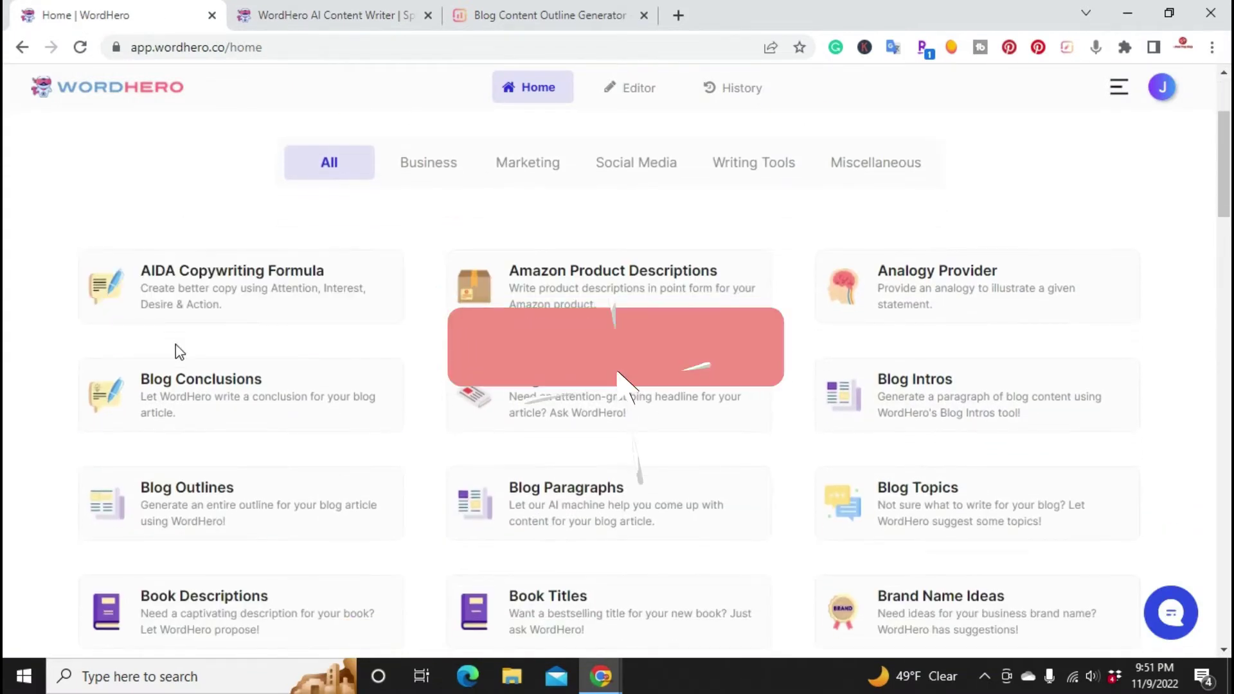
pyautogui.scroll(1, 461, 454)
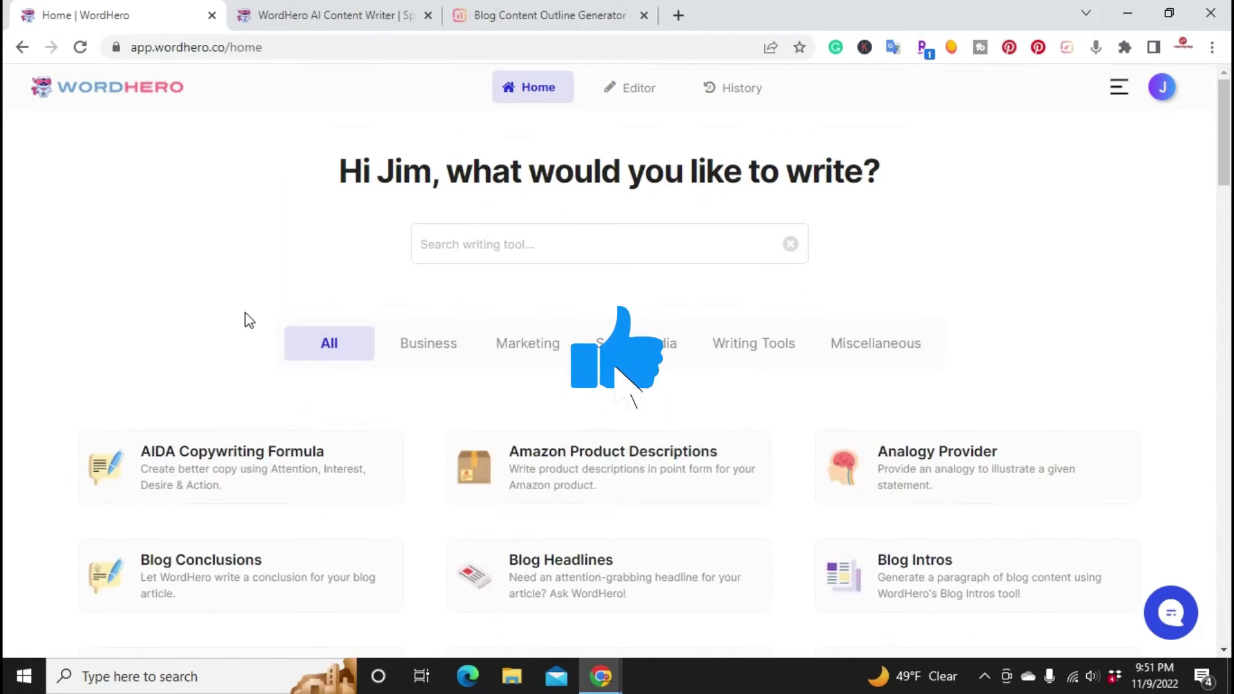
pyautogui.click(650, 95)
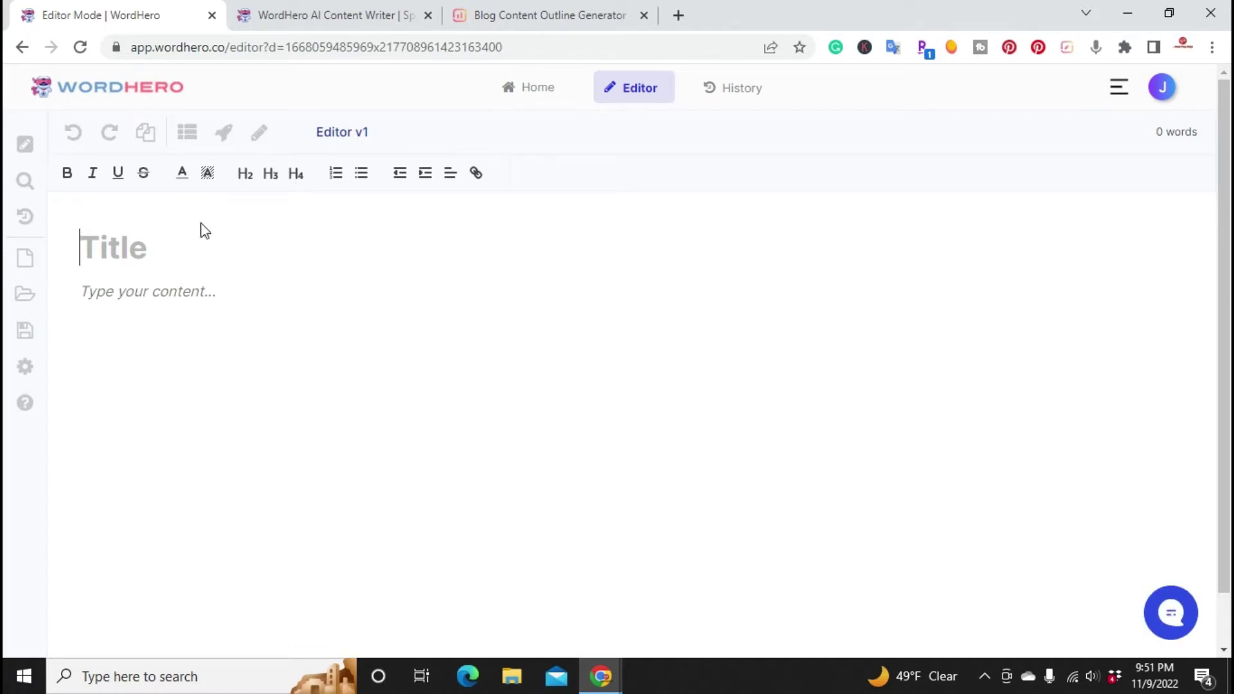
pyautogui.click(25, 153)
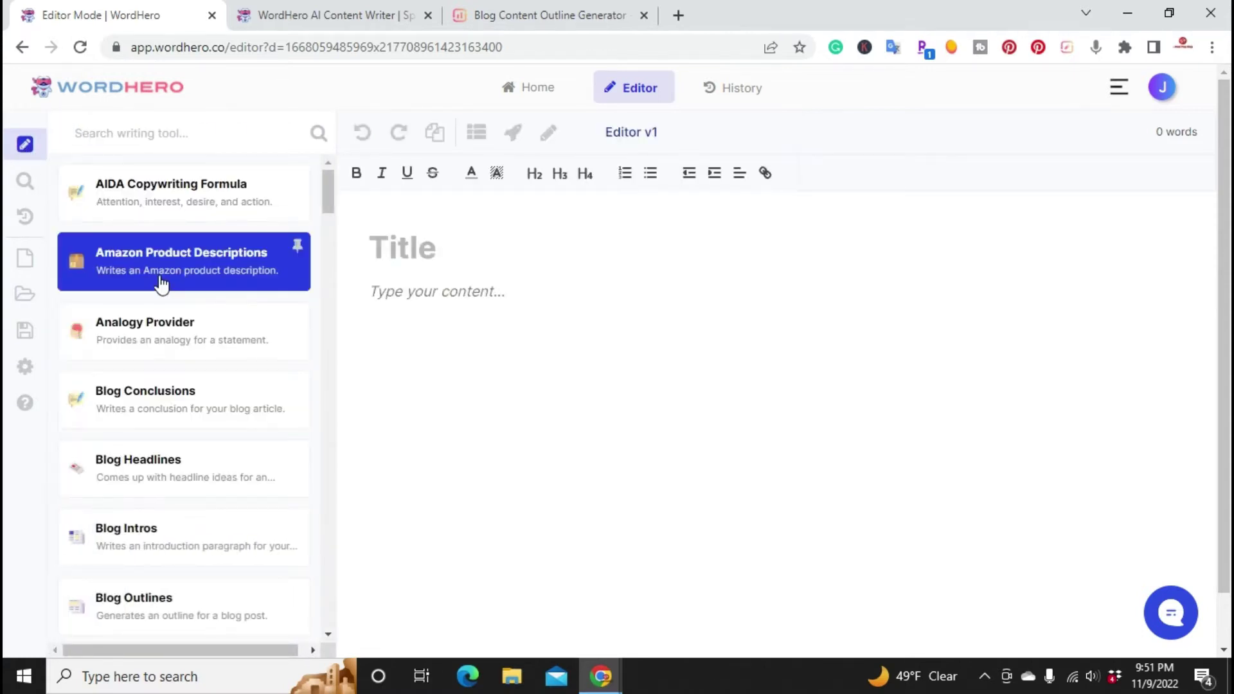
pyautogui.scroll(-3, 158, 283)
pyautogui.scroll(3, 151, 257)
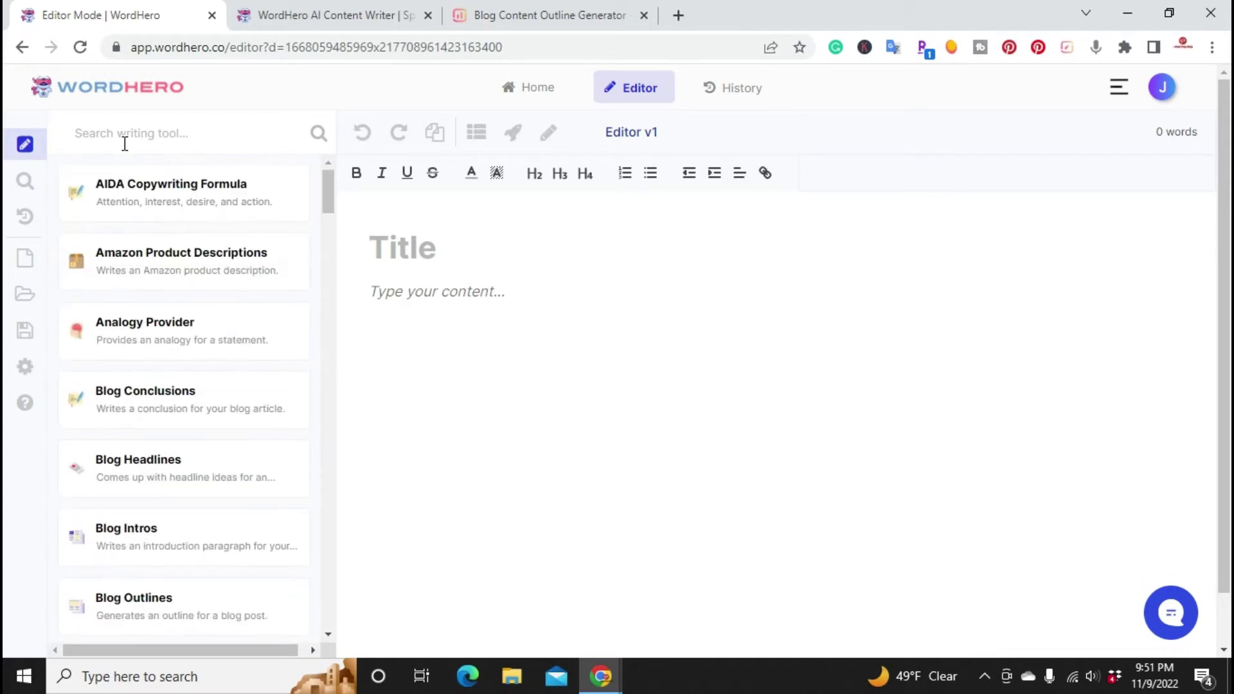
pyautogui.write('b')
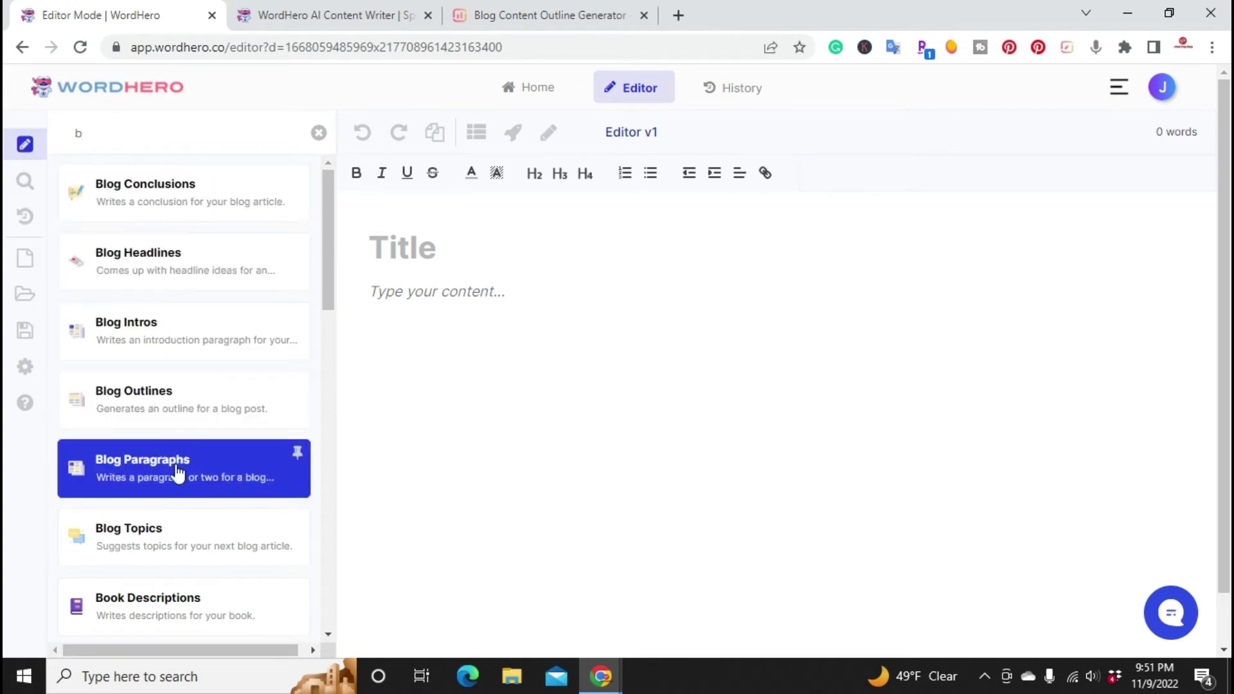
# Step: Generate Blog Topics title ideas from the description 'how to start a blog for beginners'
pyautogui.click(168, 550)
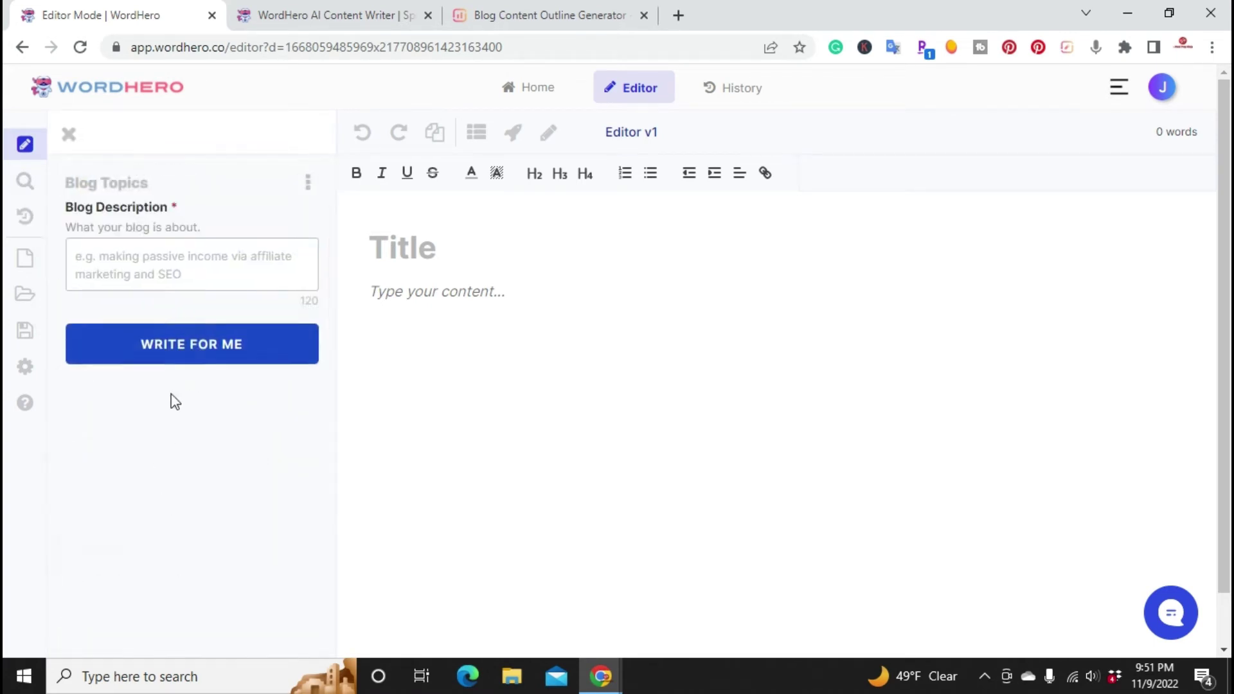
pyautogui.click(100, 247)
pyautogui.rightClick(102, 261)
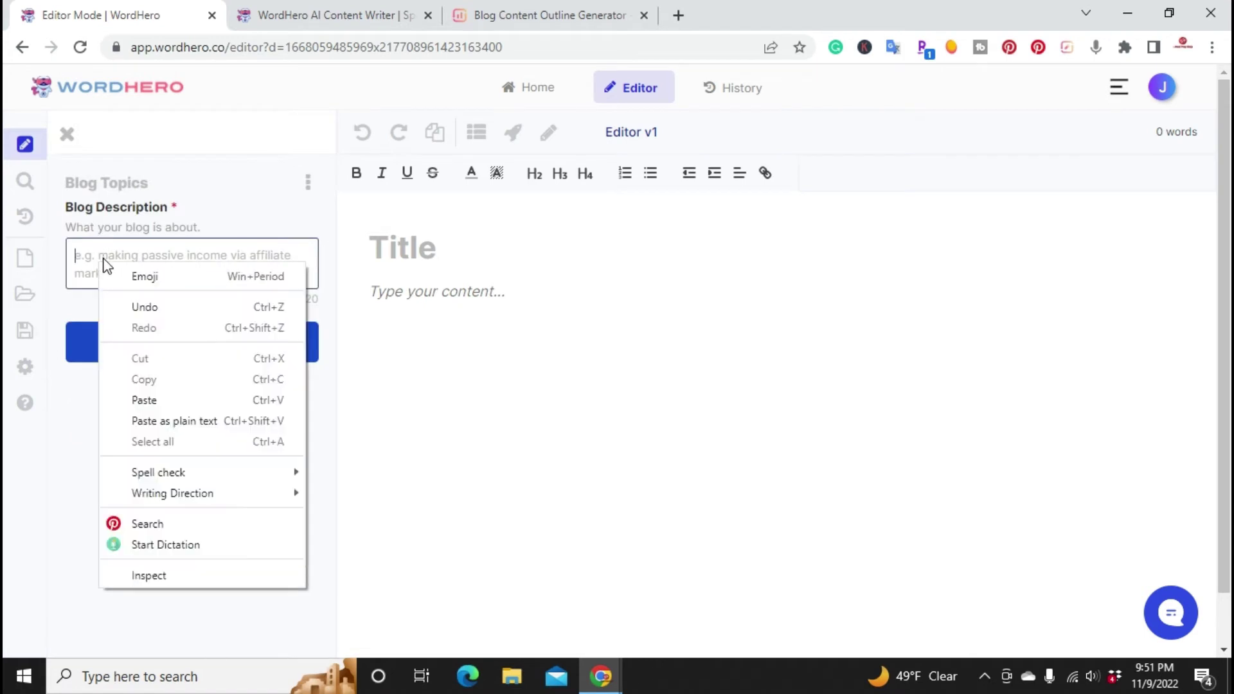
pyautogui.click(138, 401)
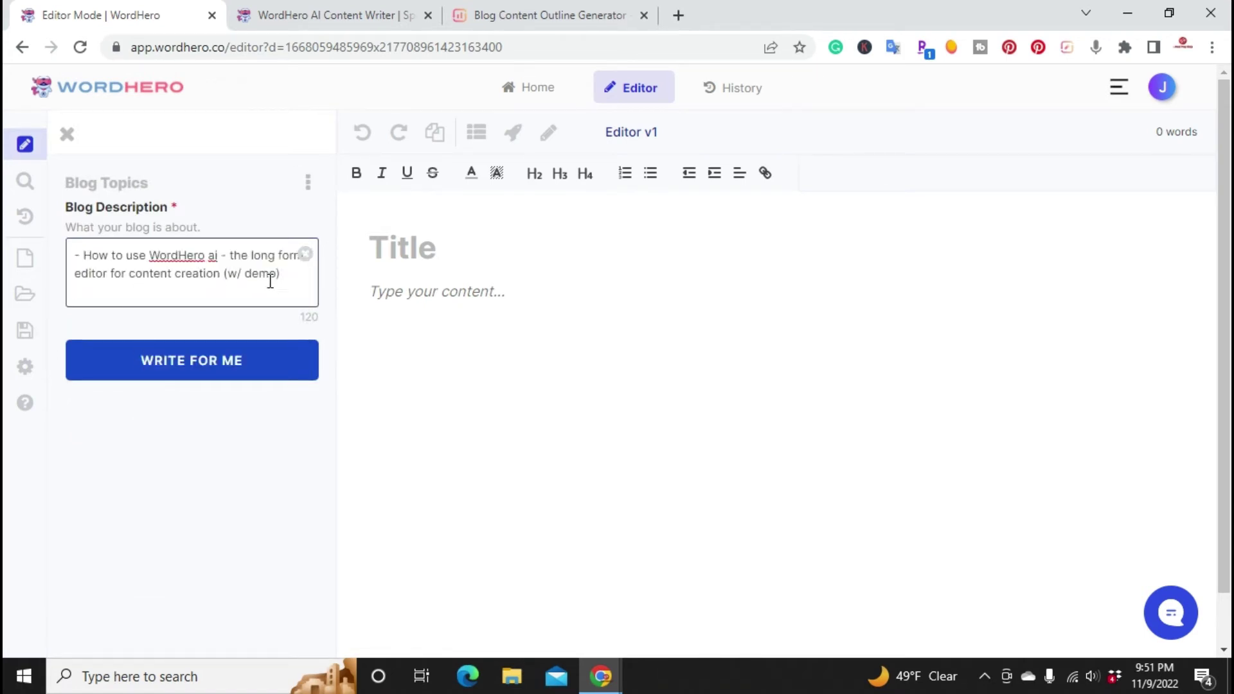
pyautogui.moveTo(285, 281); pyautogui.dragTo(78, 248)
pyautogui.press('BackSpace')
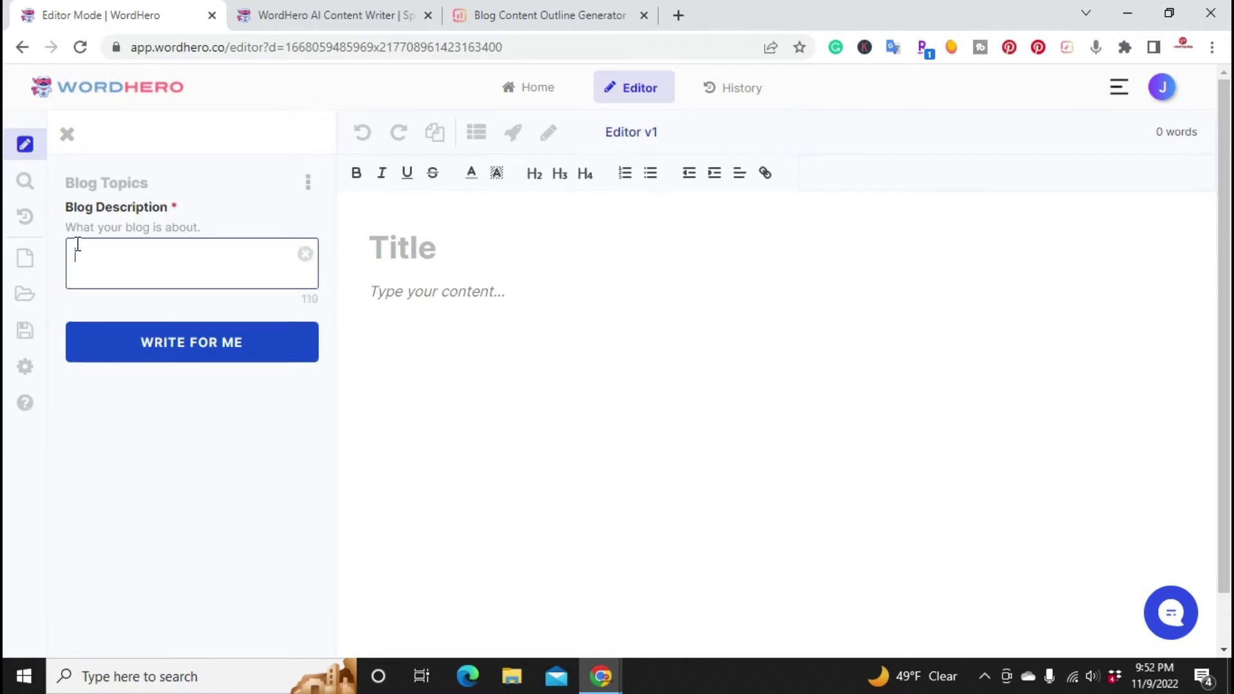
pyautogui.write('how to start a blog for beginners')
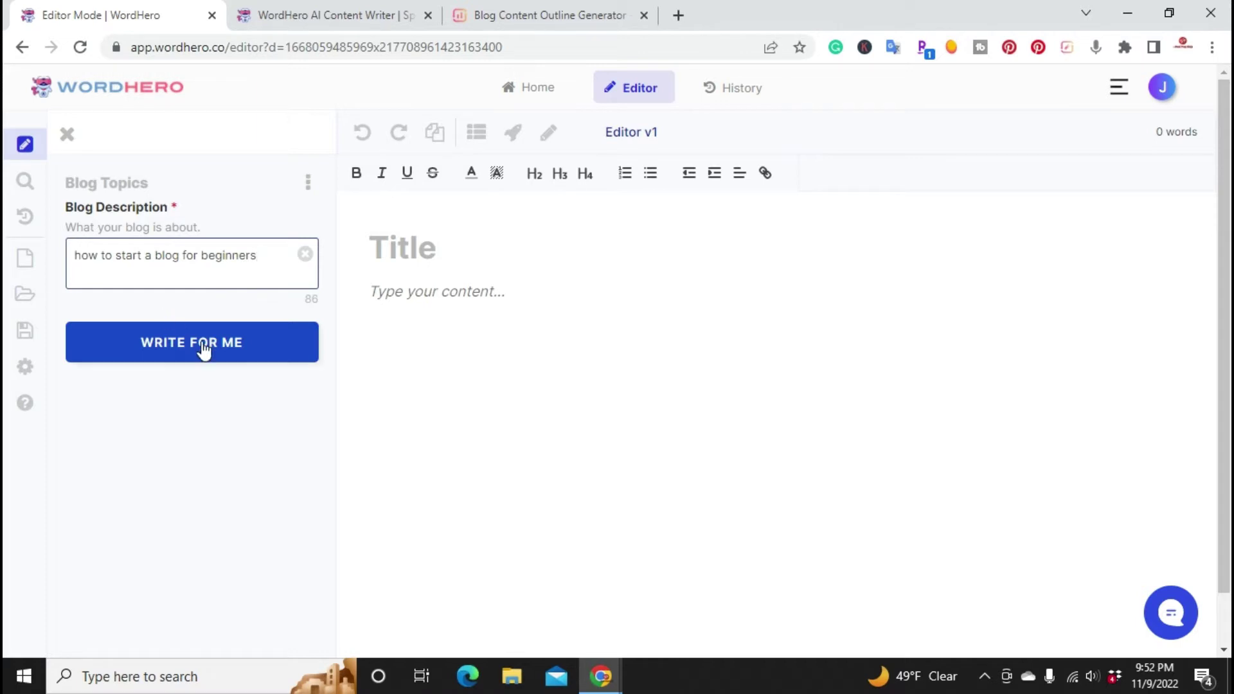
pyautogui.click(202, 343)
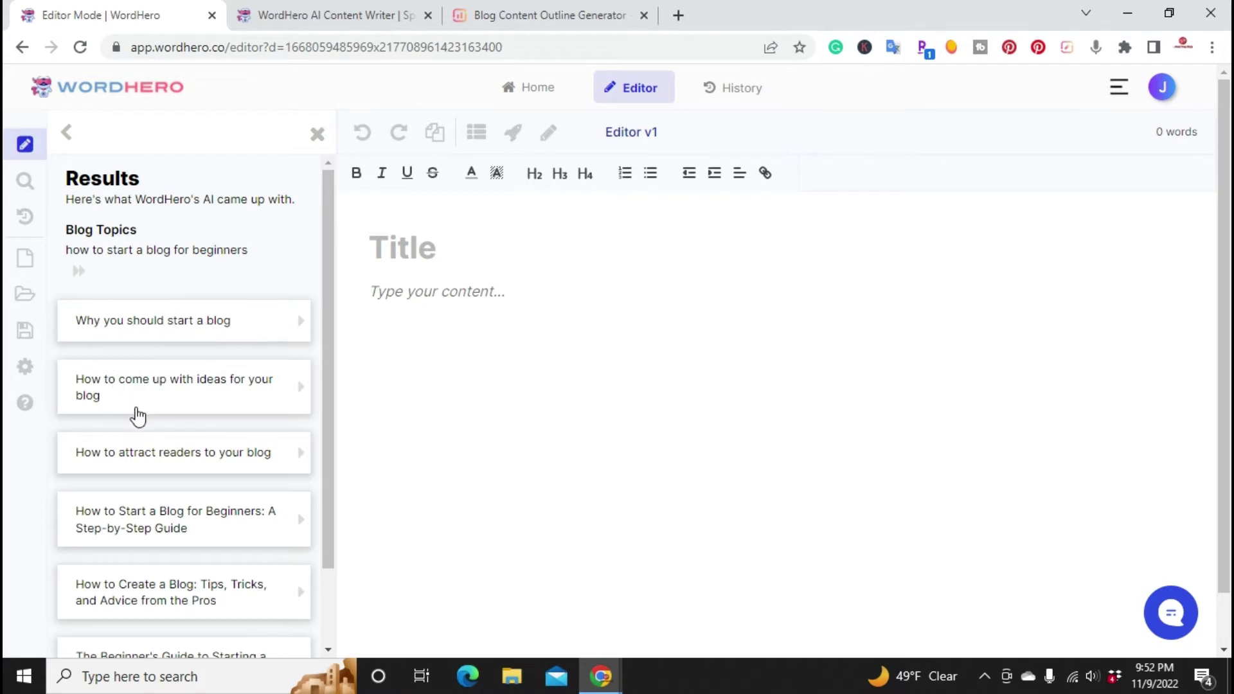
# Step: Copy the idea 'The Beginner's Guide to Starting a Blog' and paste it as the document title
pyautogui.scroll(-2, 137, 417)
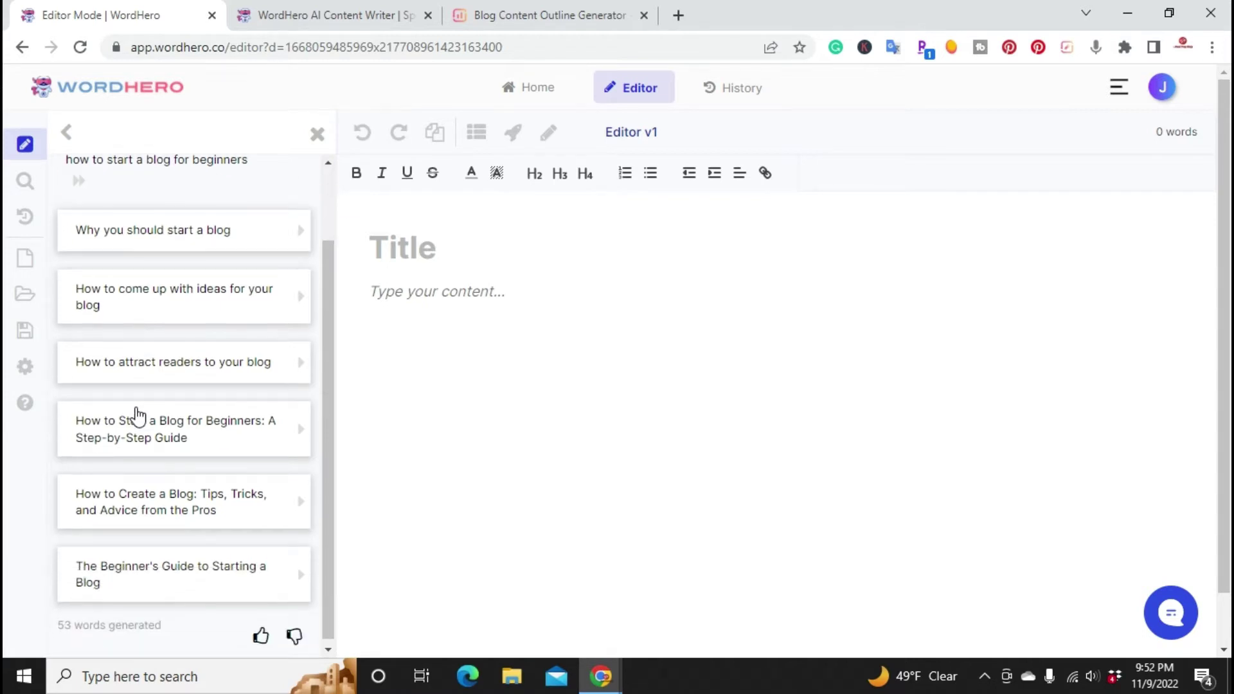
pyautogui.click(182, 568)
pyautogui.click(448, 263)
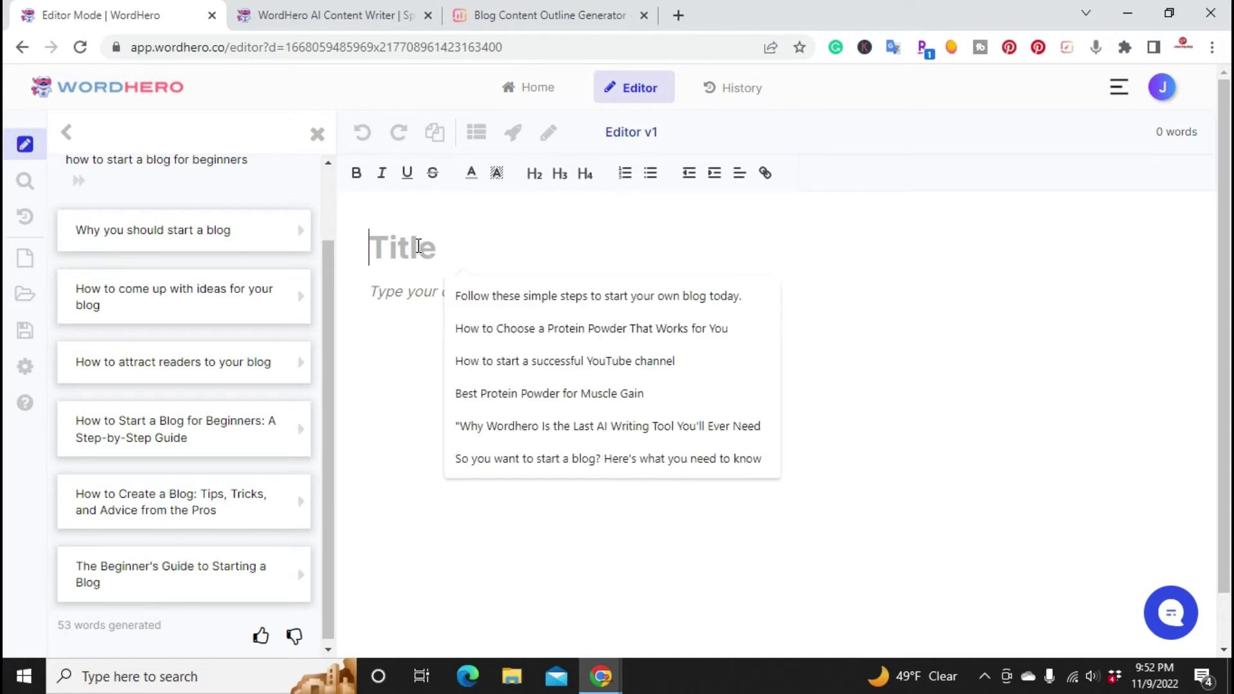
pyautogui.rightClick(409, 247)
pyautogui.click(453, 384)
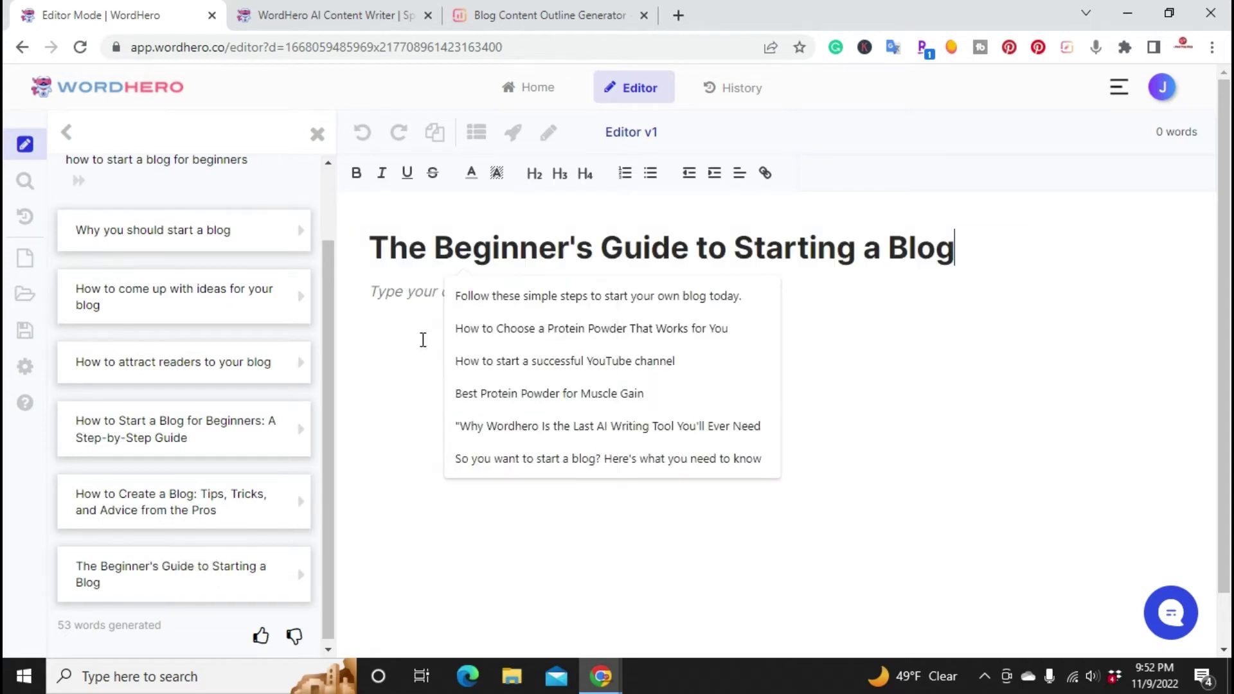
pyautogui.click(393, 316)
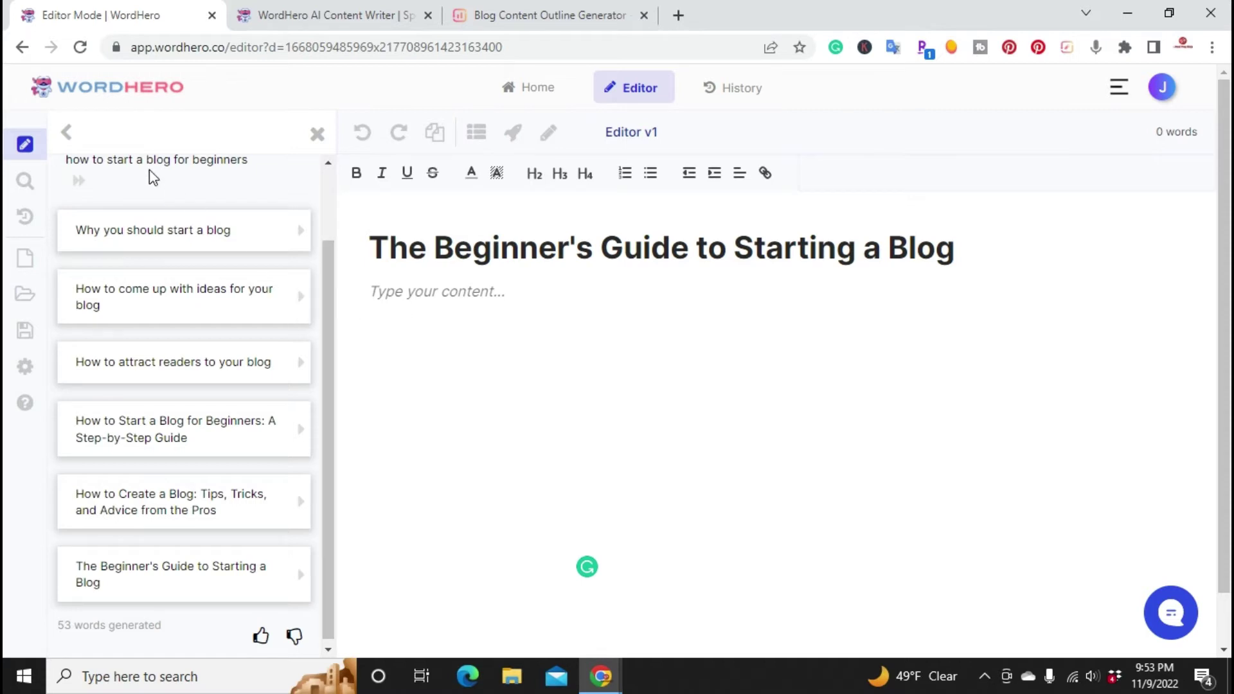
pyautogui.click(67, 131)
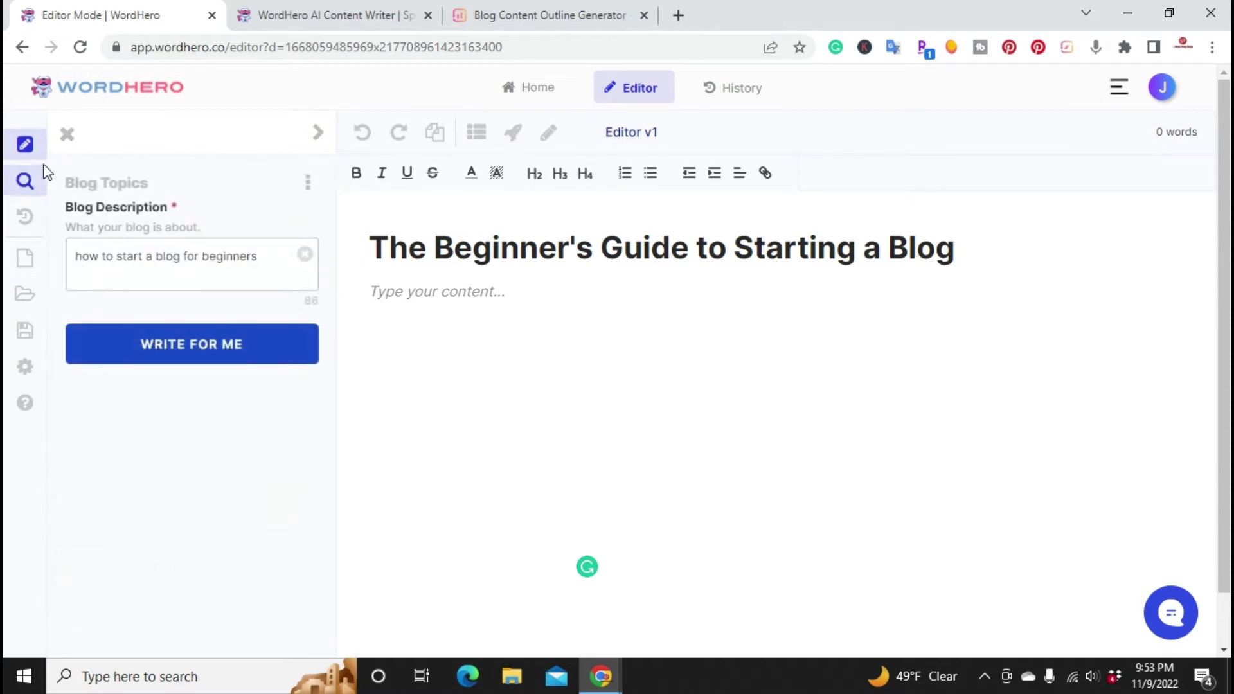
# Step: Generate a Blog Outline starting 'why should you start a blog?' and 'Picking a blogging platform'
pyautogui.click(67, 134)
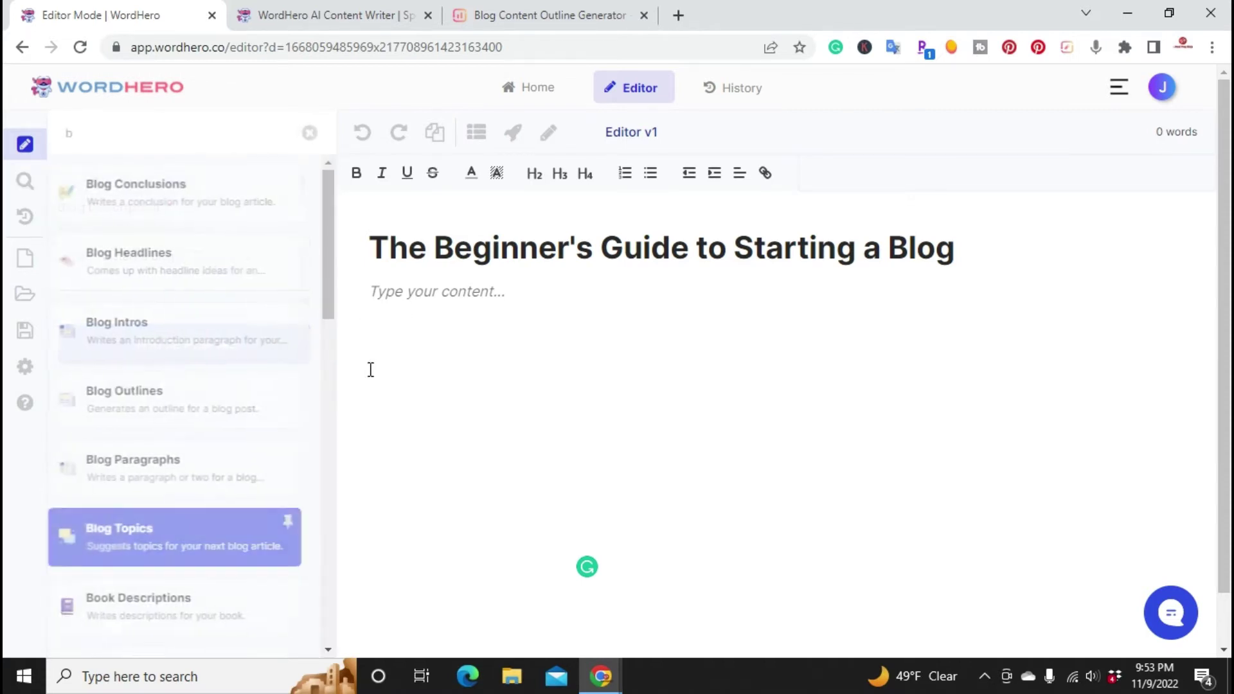
pyautogui.click(378, 286)
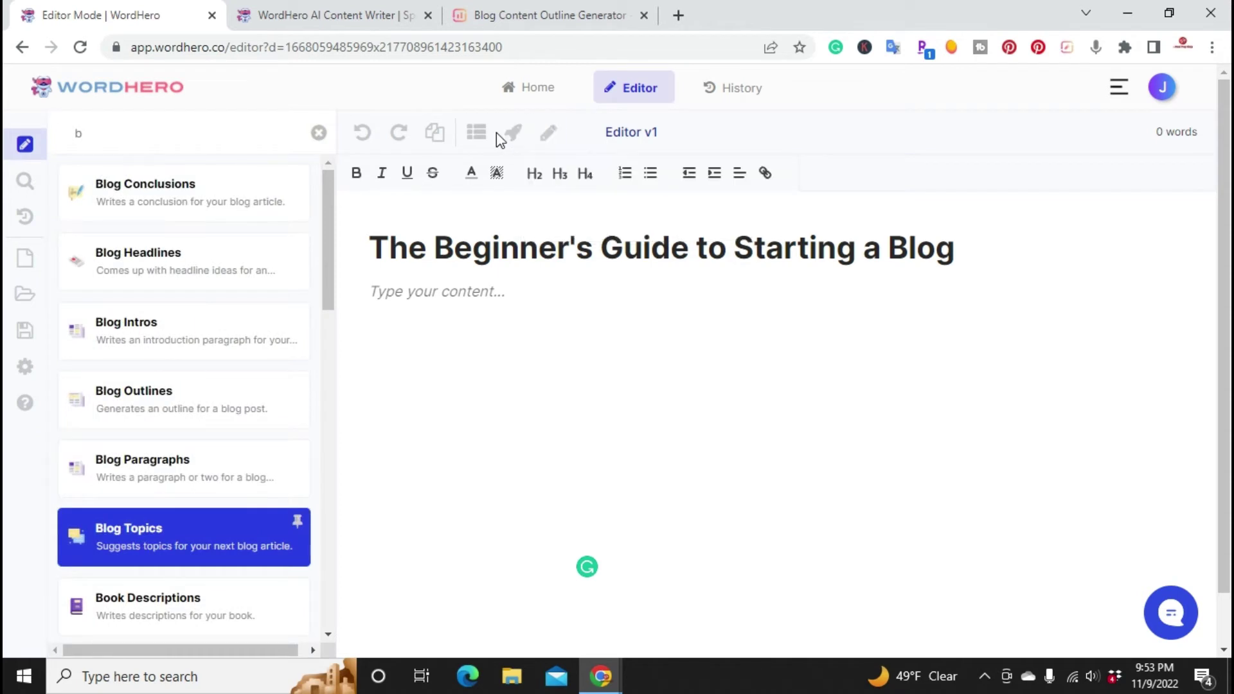
pyautogui.click(476, 137)
pyautogui.click(406, 302)
pyautogui.write('why should you start a blog?')
pyautogui.press('Return')
pyautogui.write('How to come up with a blog topic')
pyautogui.press('Return')
pyautogui.write('Picking a blogging platform')
pyautogui.press('Return')
pyautogui.write('Setting up your blog')
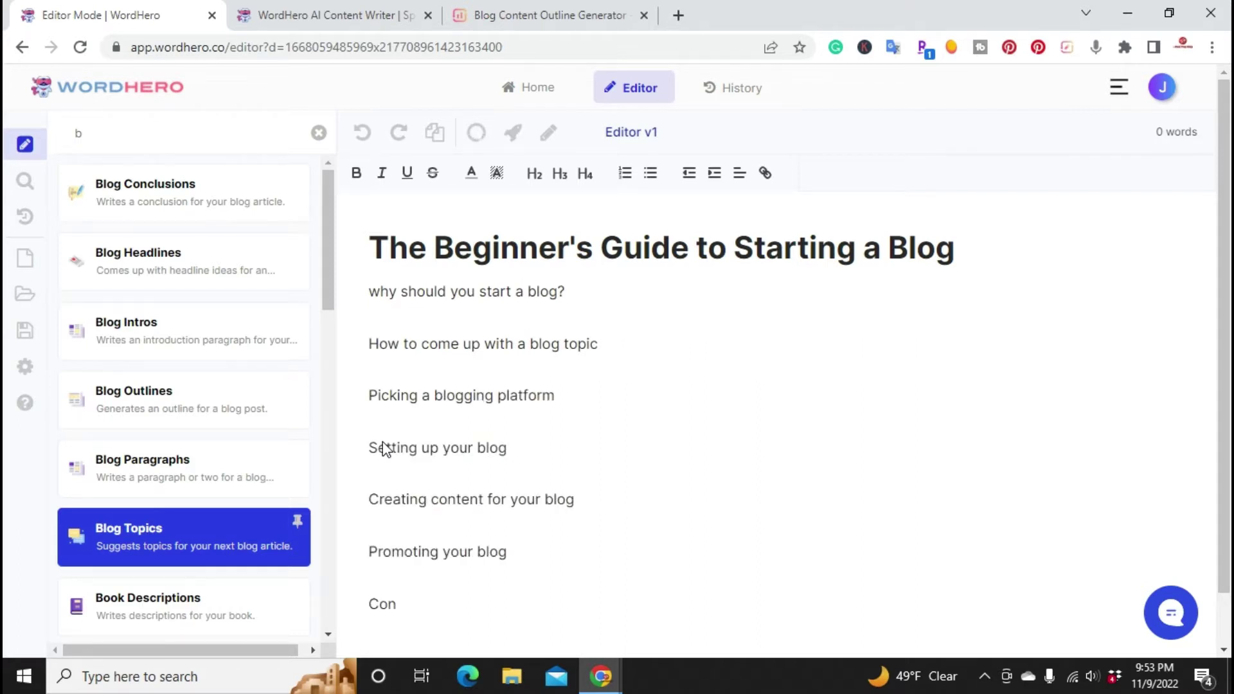
# Step: Select the whole 31-word outline and deselect it, twice, to review it
pyautogui.hotkey('ctrl', 'a')
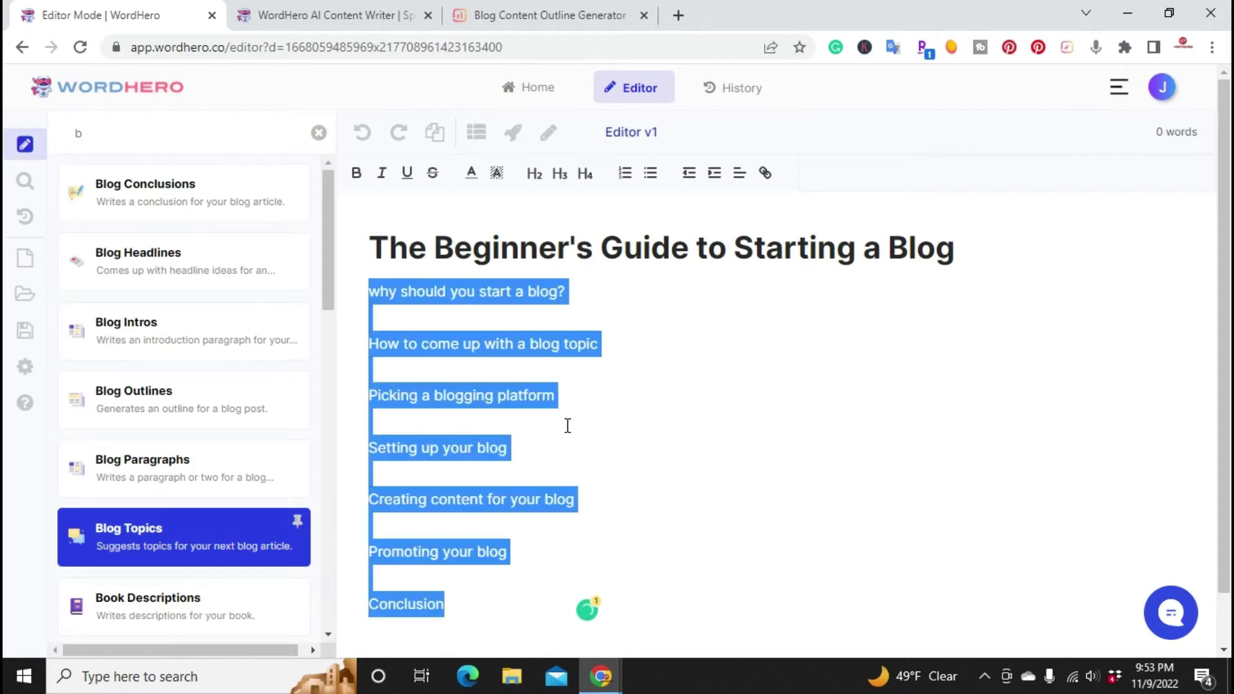
pyautogui.click(672, 463)
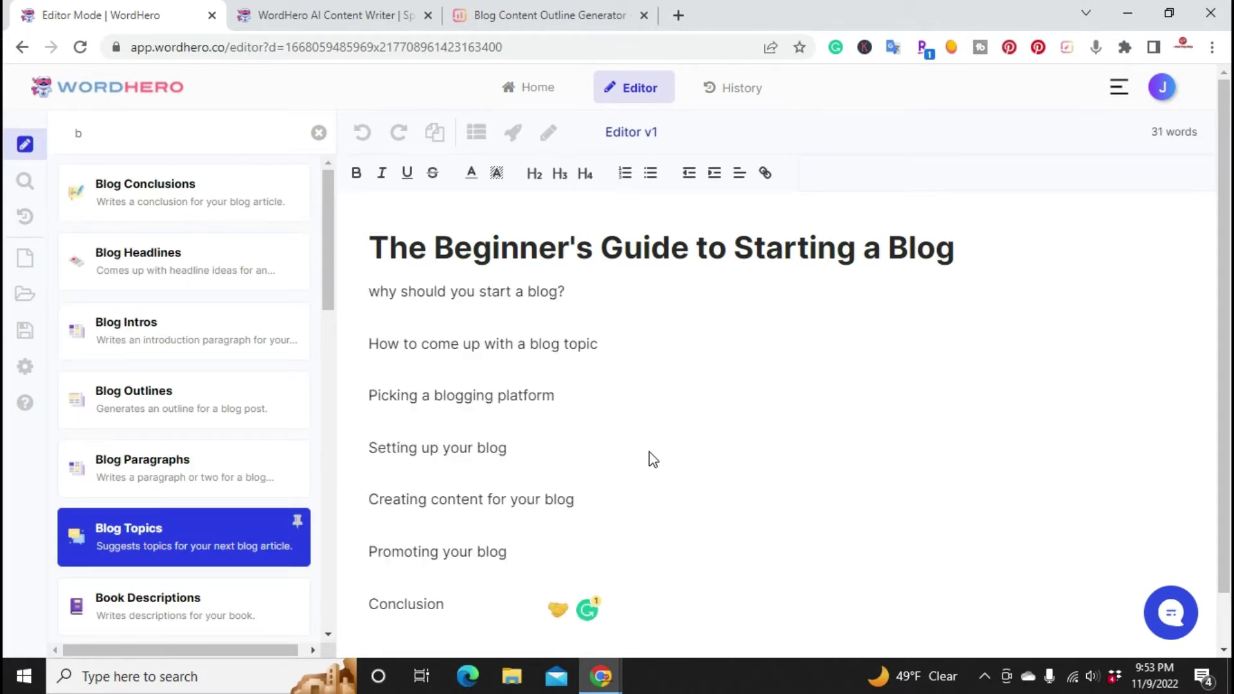
pyautogui.hotkey('ctrl', 'a')
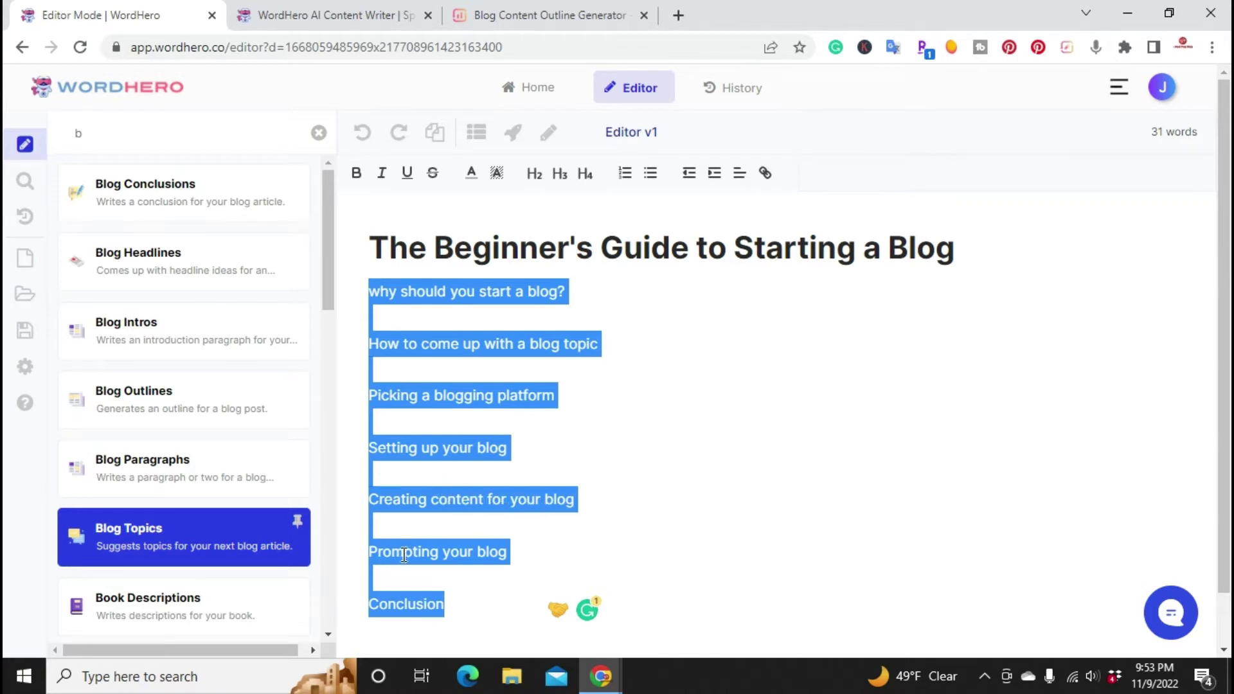
pyautogui.click(456, 581)
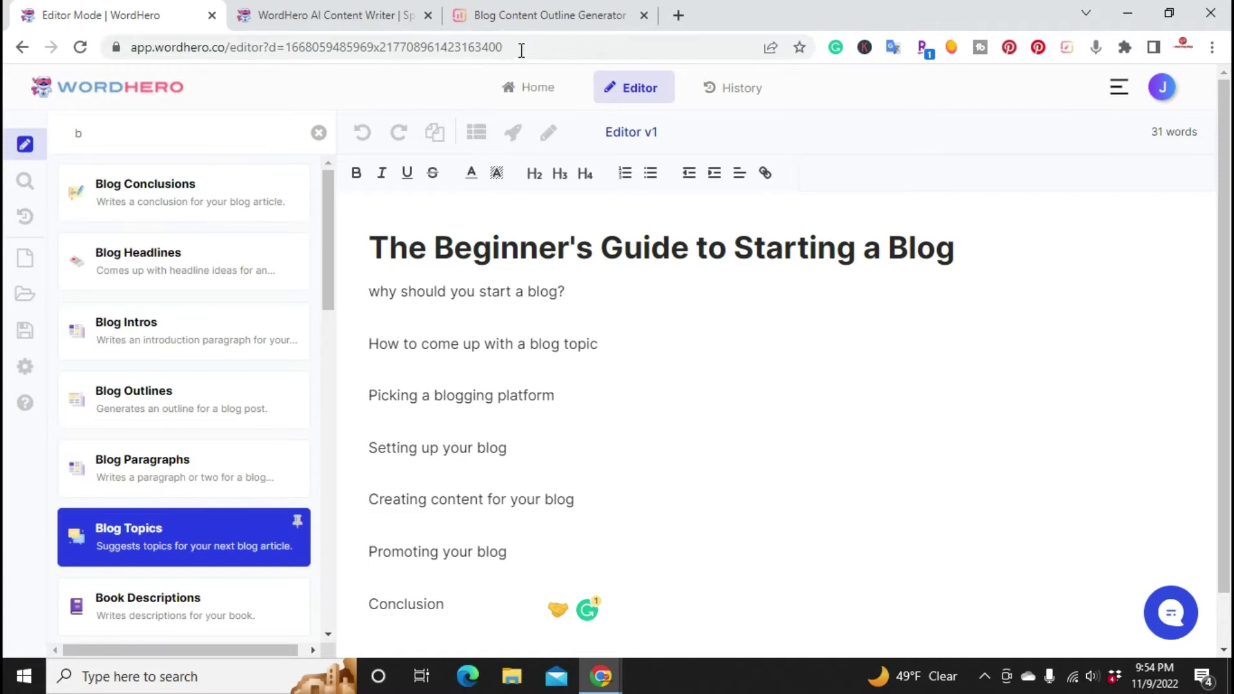
# Step: Copy the checked headings from Surfer SEO's outline generator and return to the WordHero document
pyautogui.click(537, 16)
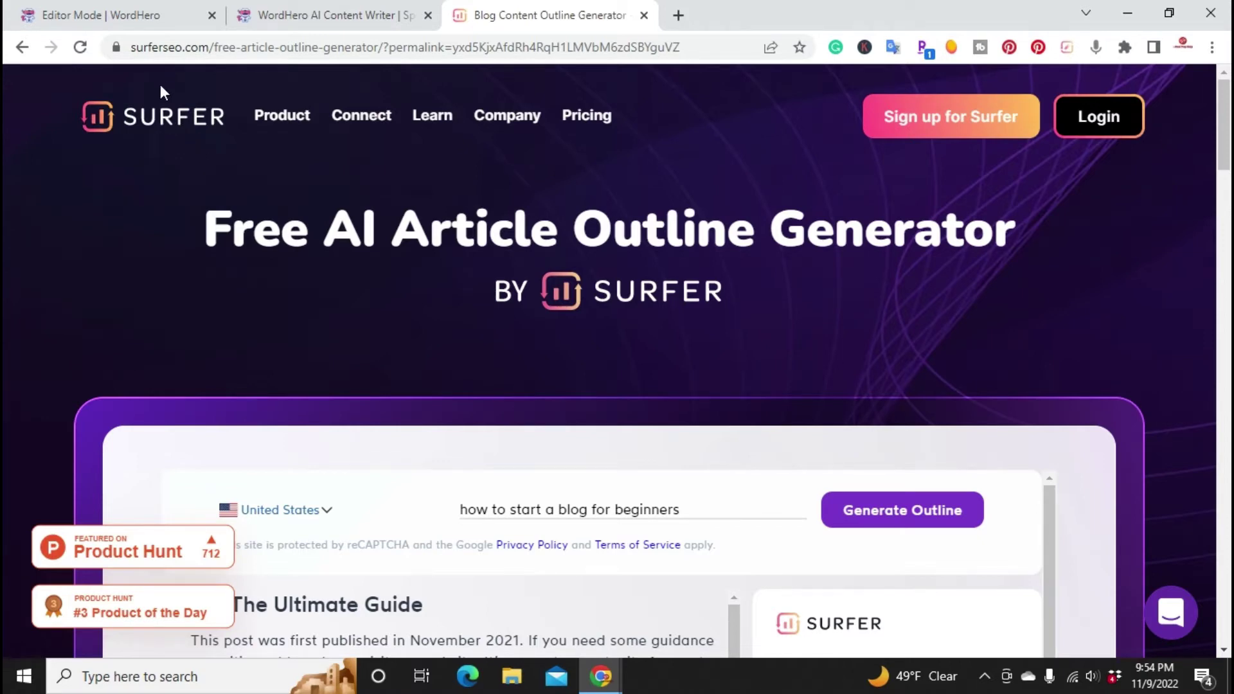
pyautogui.moveTo(261, 115)
pyautogui.scroll(-3, 945, 358)
pyautogui.scroll(-1, 928, 357)
pyautogui.scroll(1, 667, 538)
pyautogui.scroll(-4, 1089, 514)
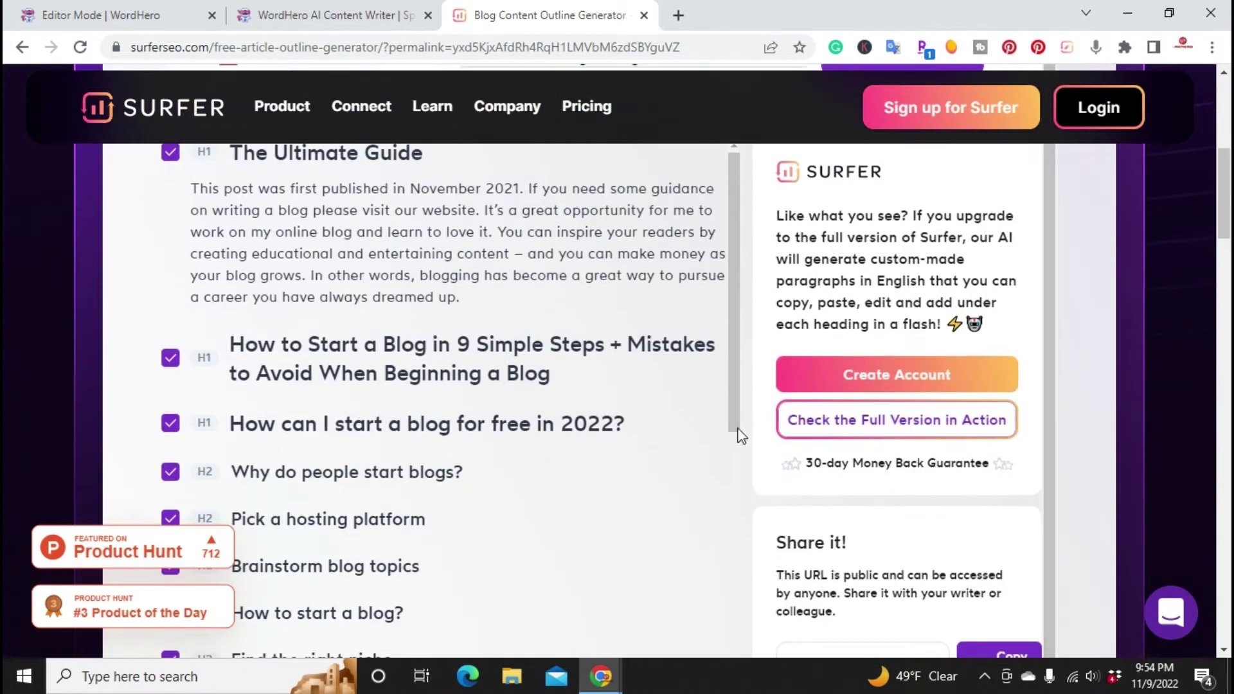
pyautogui.scroll(-3, 604, 446)
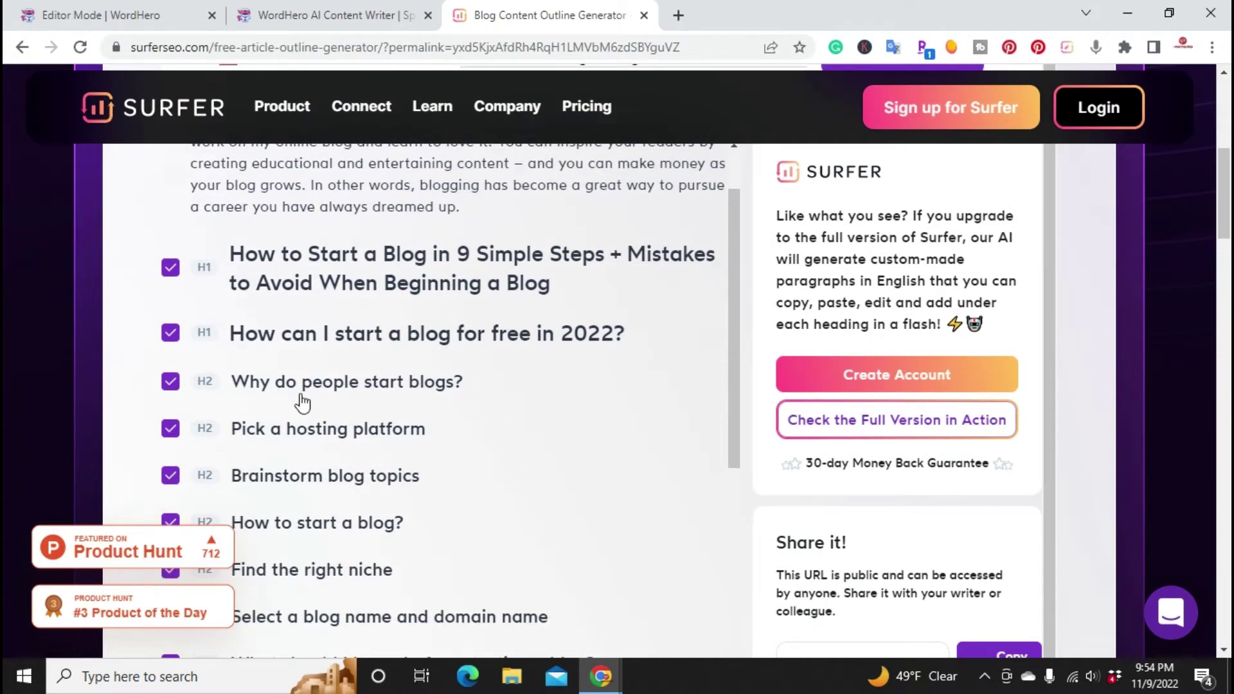
pyautogui.scroll(3, 303, 403)
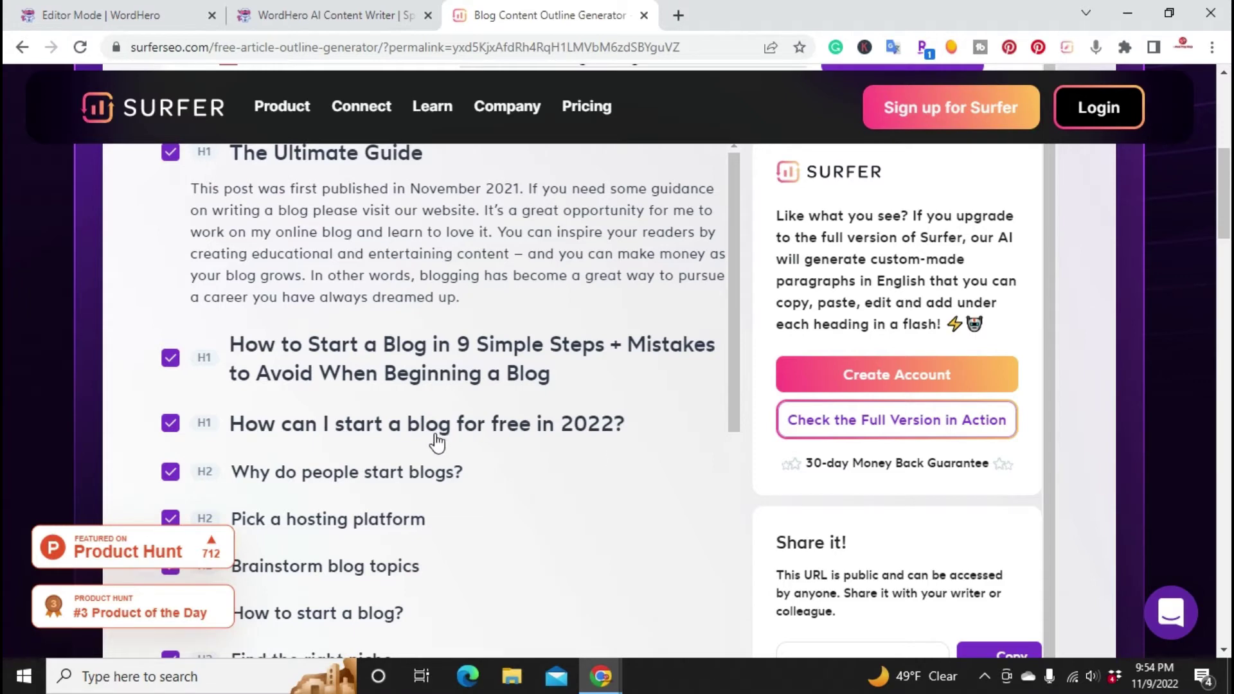
pyautogui.scroll(-1, 508, 492)
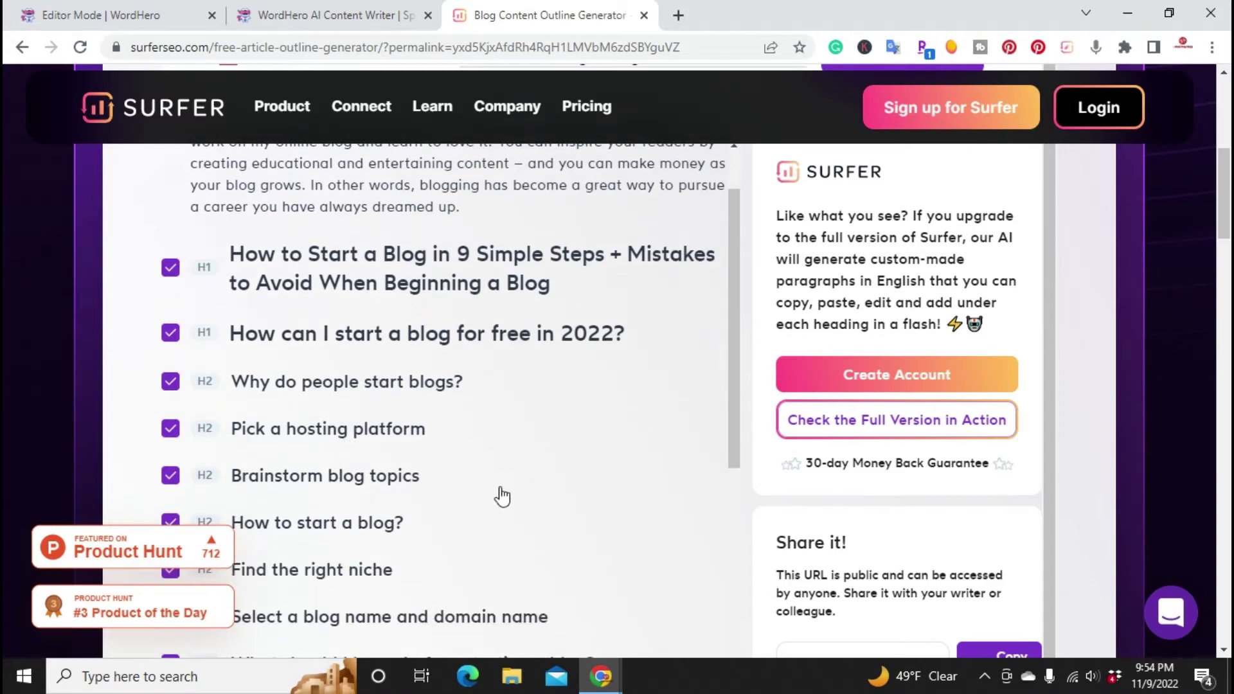
pyautogui.scroll(-1, 520, 495)
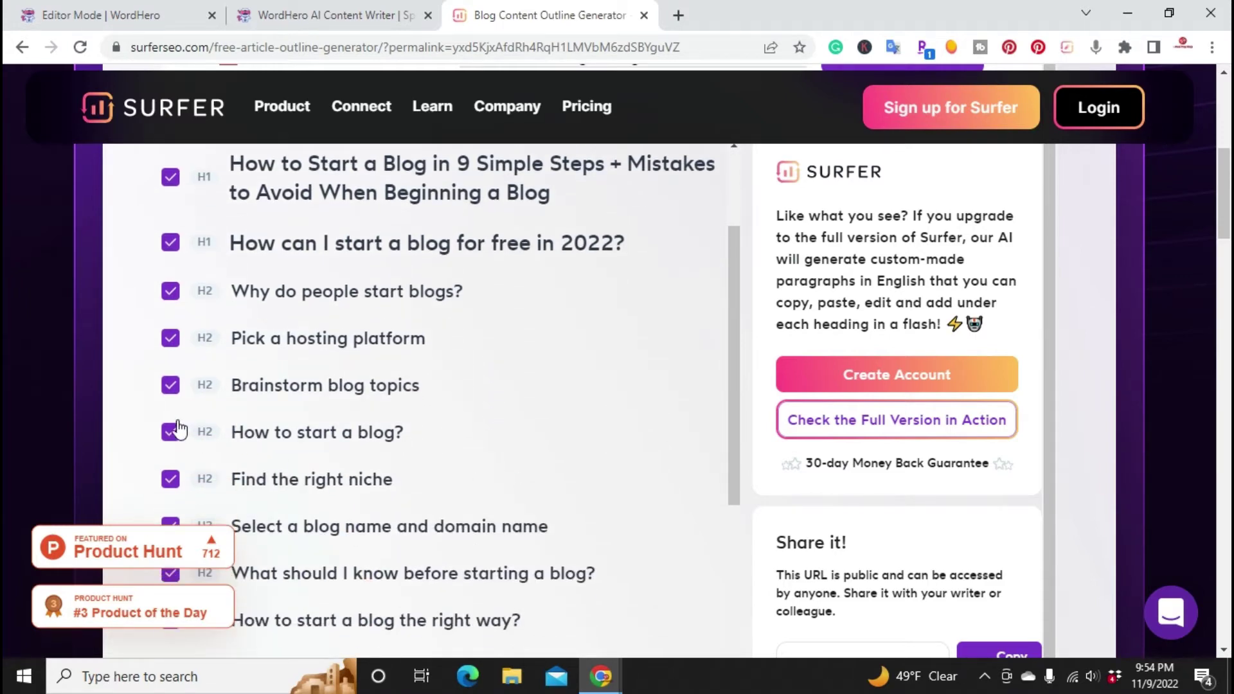
pyautogui.scroll(-4, 161, 418)
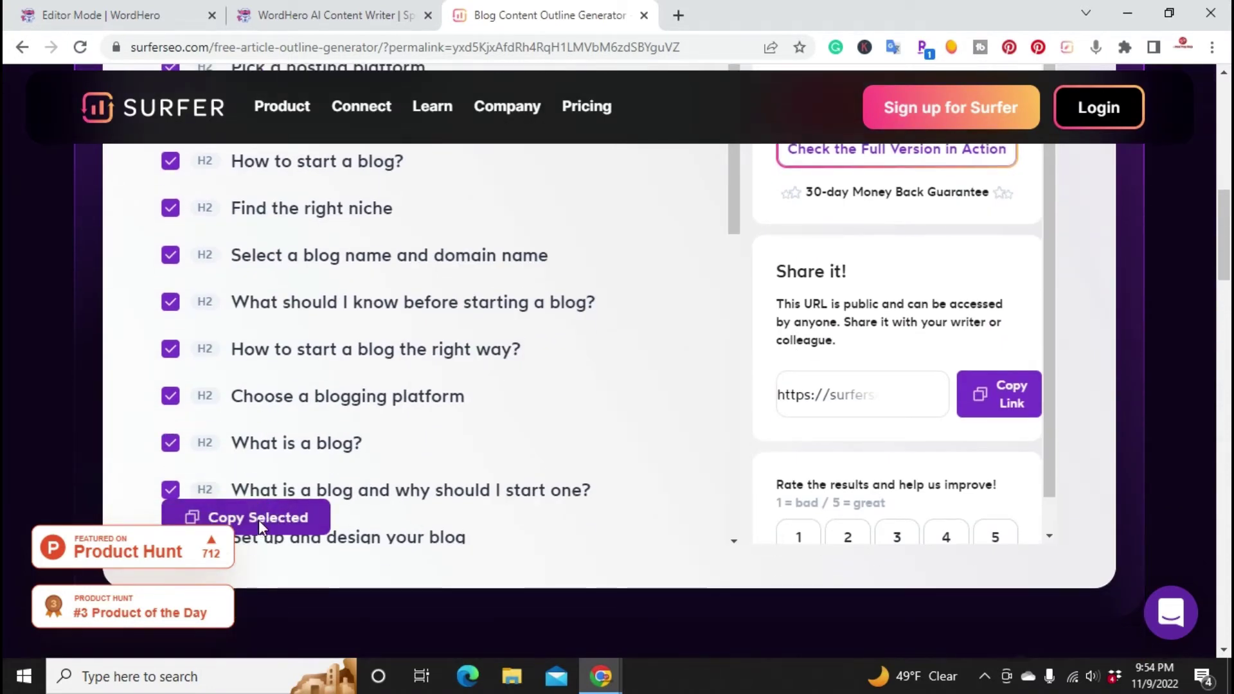
pyautogui.click(289, 517)
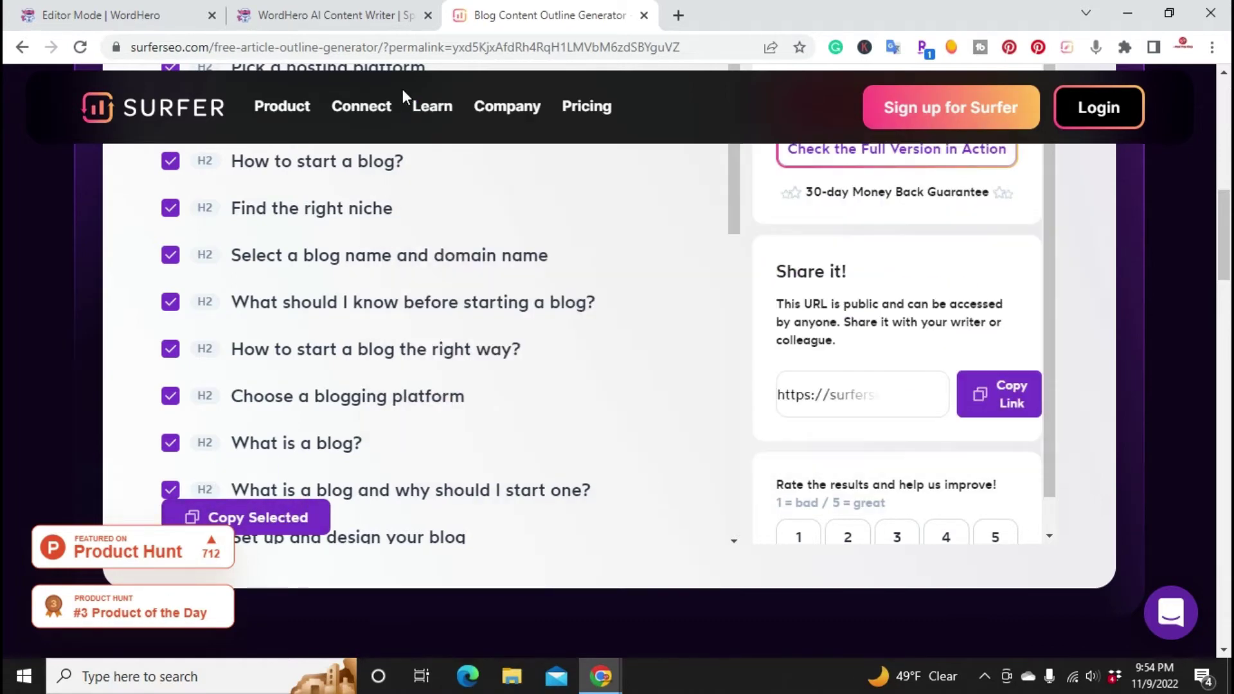
pyautogui.click(180, 8)
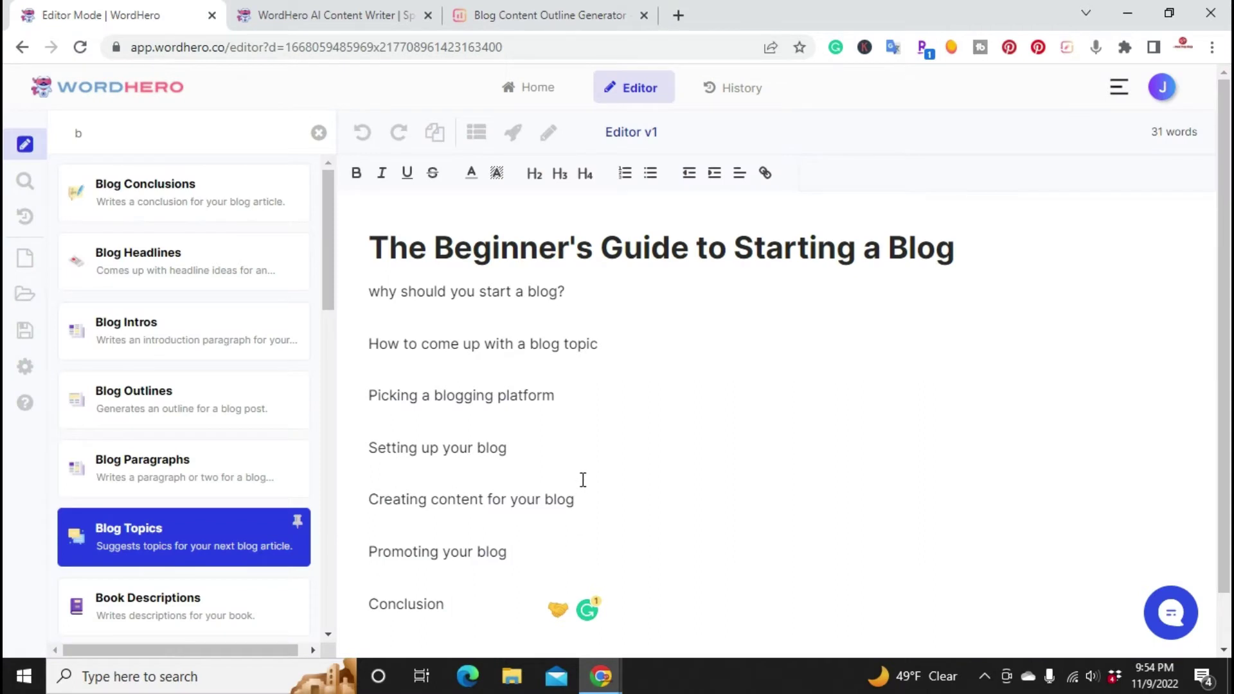
pyautogui.scroll(-1, 497, 269)
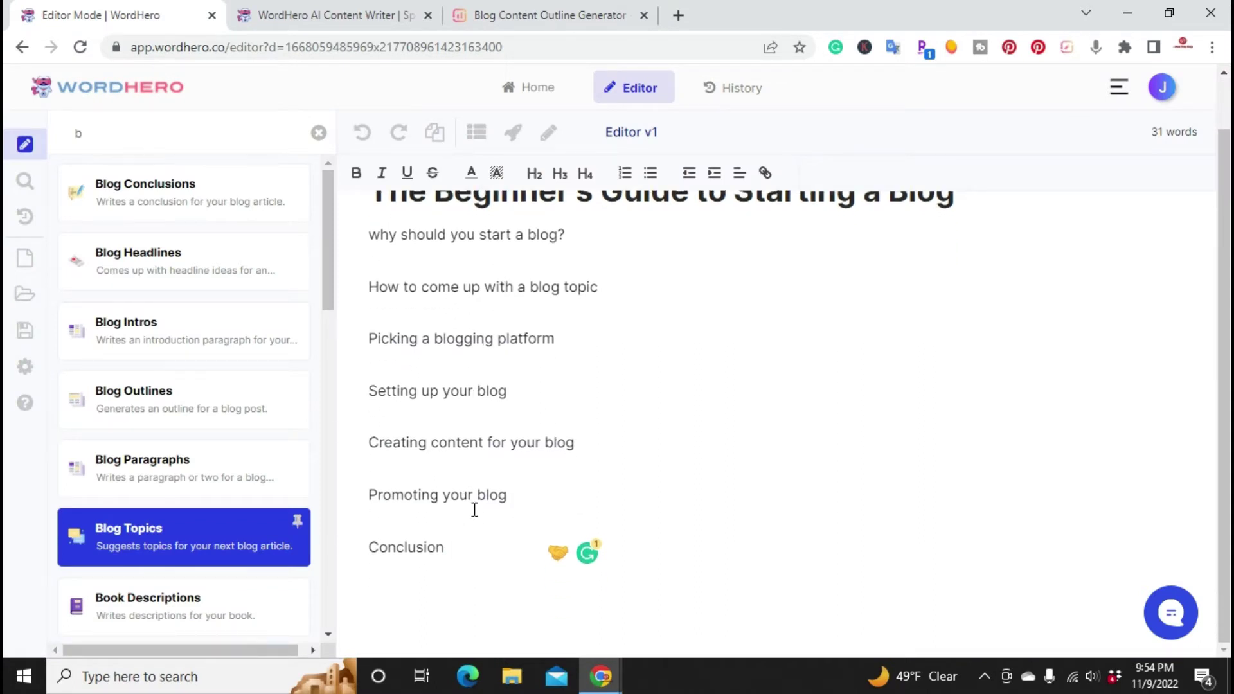
# Step: Paste the copied Surfer outline onto the empty line in the article
pyautogui.rightClick(396, 523)
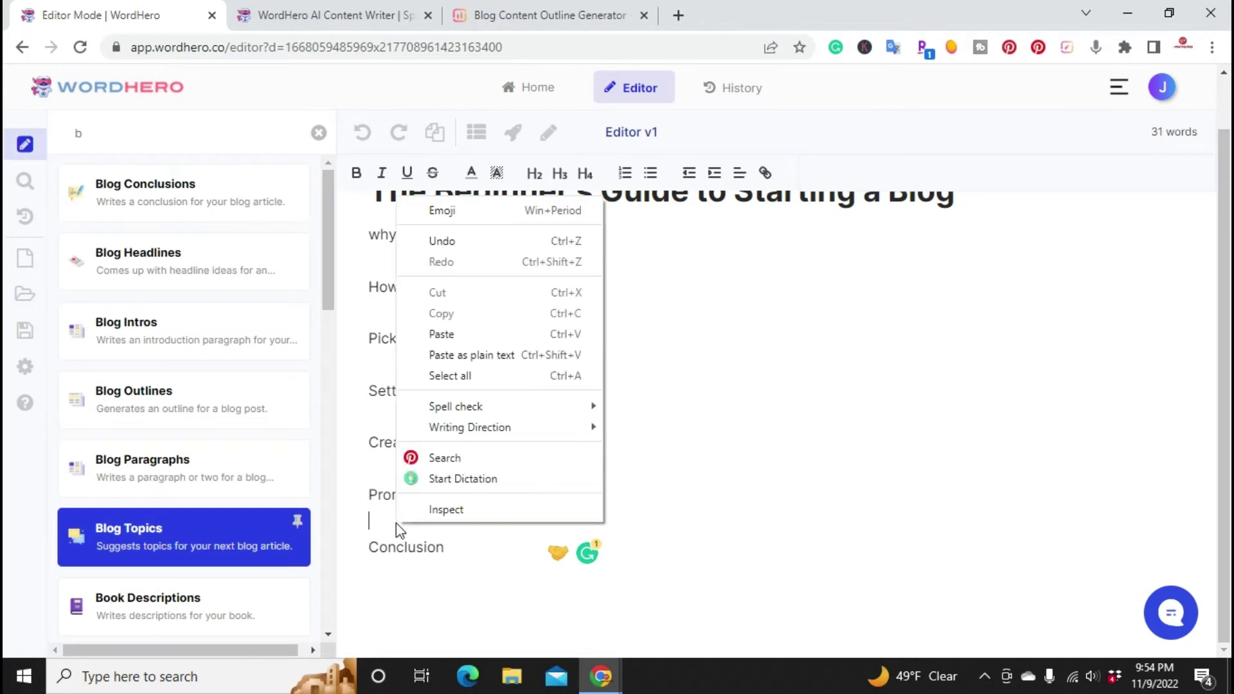
pyautogui.click(450, 335)
pyautogui.scroll(-4, 433, 440)
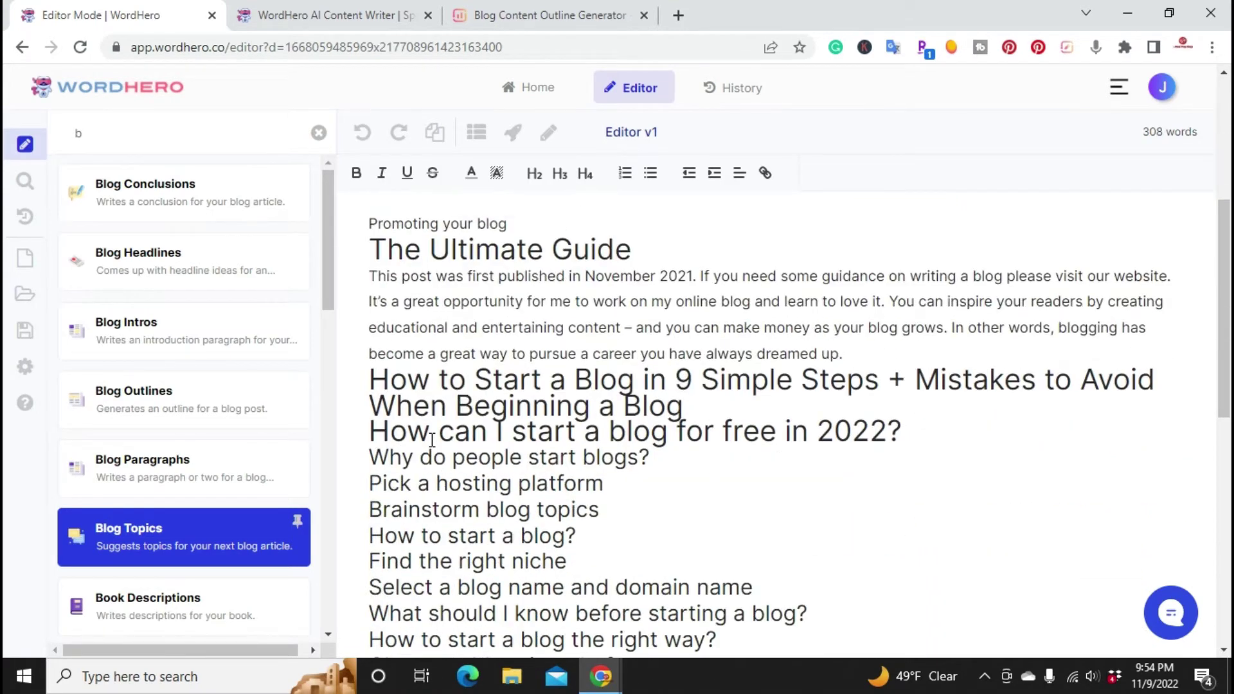
pyautogui.scroll(-5, 688, 430)
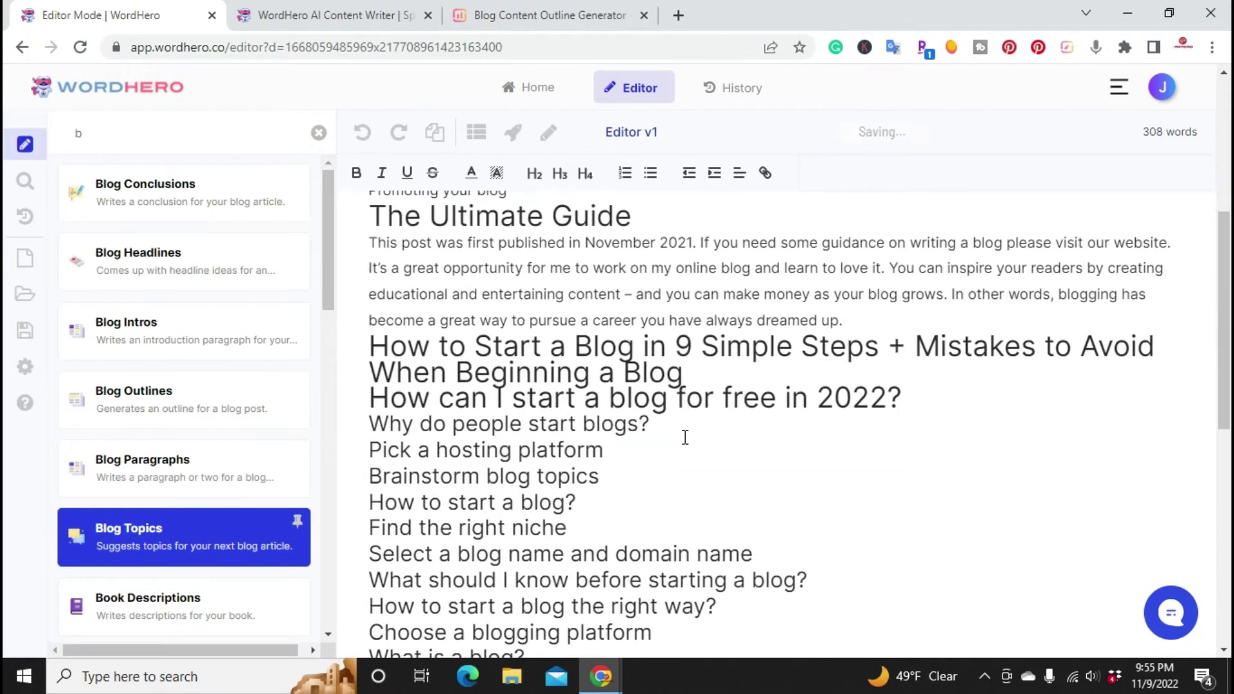
pyautogui.scroll(-7, 680, 481)
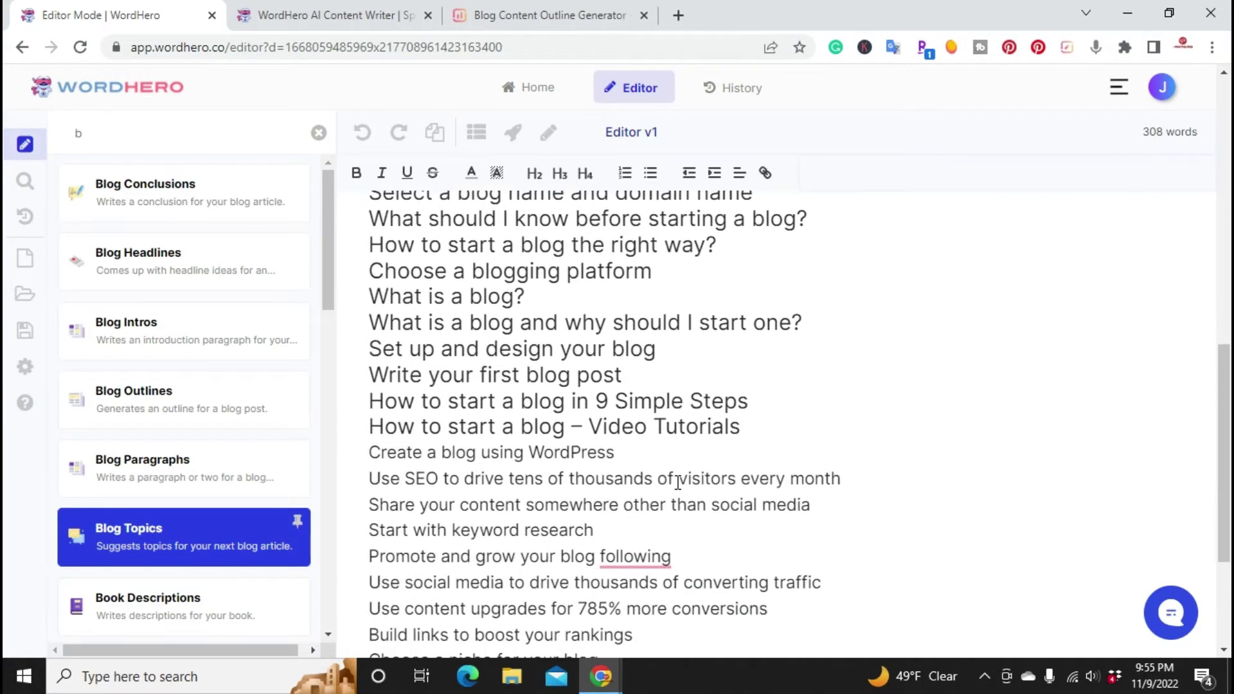
pyautogui.scroll(7, 658, 514)
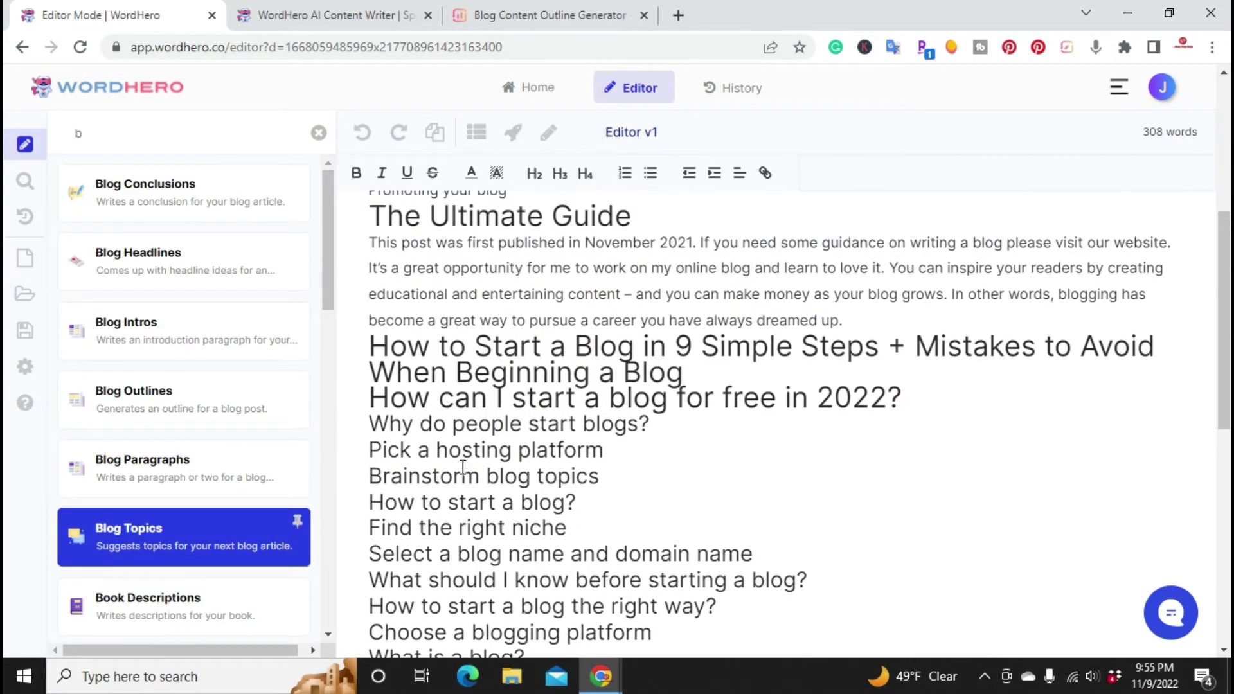
pyautogui.scroll(3, 489, 482)
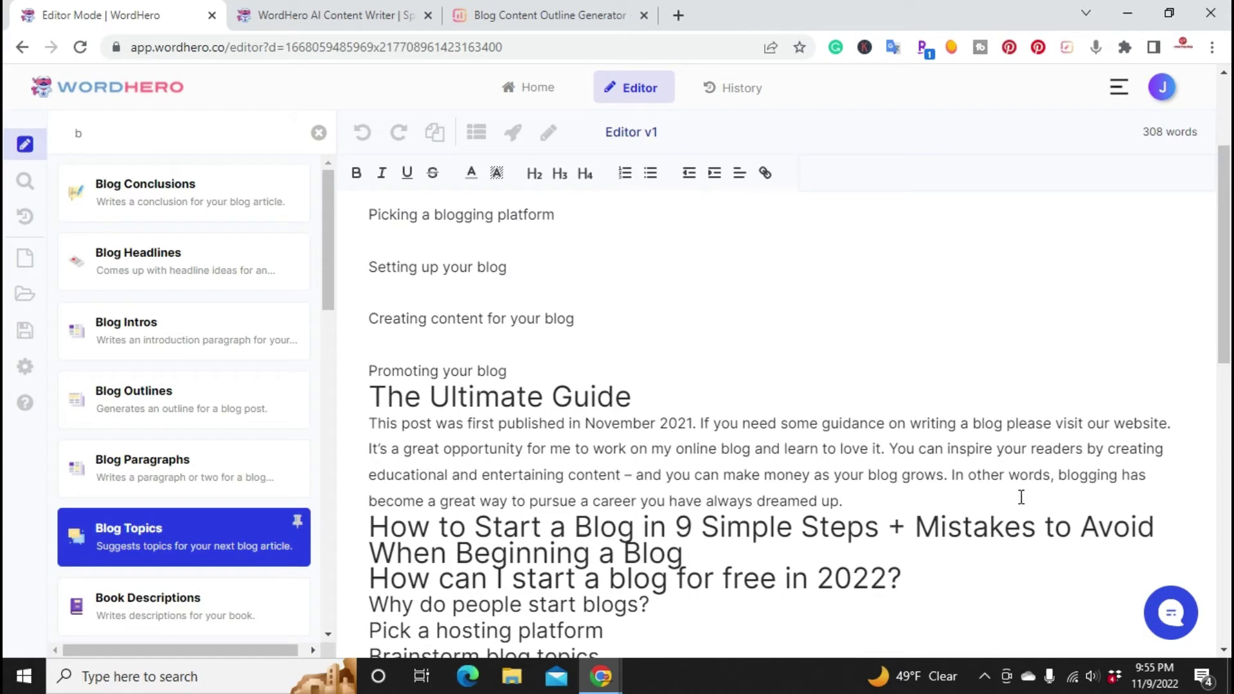
# Step: Delete The Ultimate Guide heading with its intro paragraph and the two H1 title lines
pyautogui.moveTo(937, 507); pyautogui.dragTo(372, 399)
pyautogui.press('BackSpace')
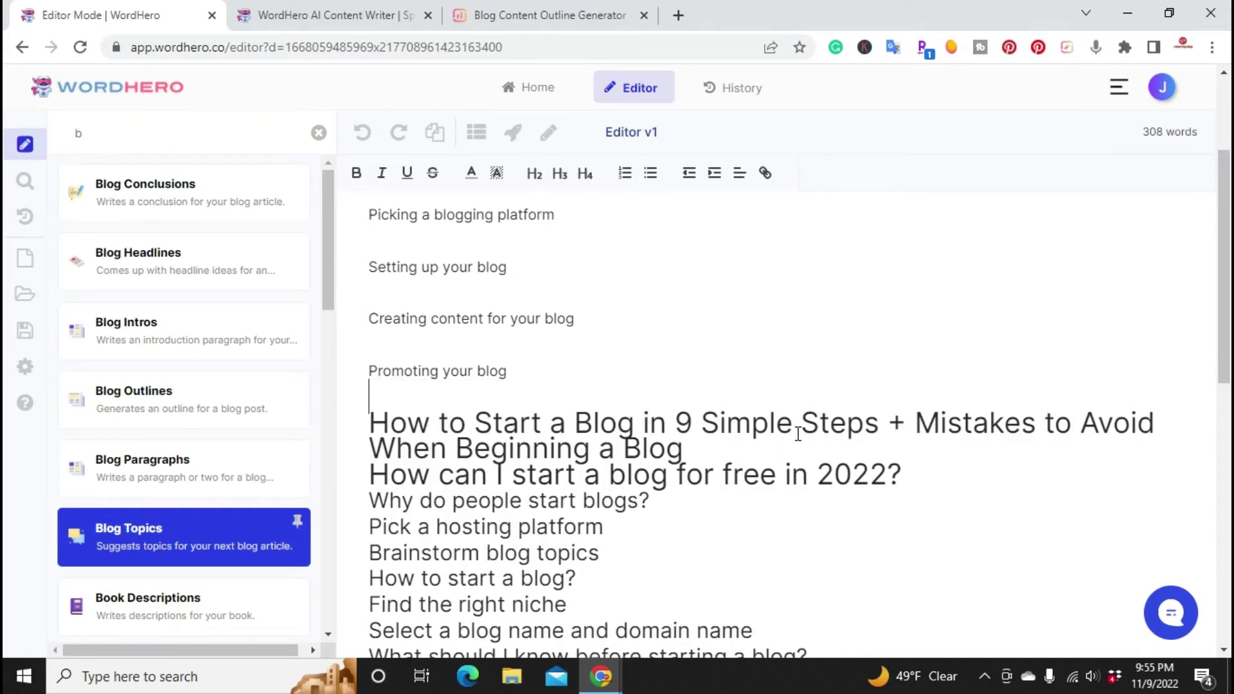
pyautogui.moveTo(947, 484); pyautogui.dragTo(370, 422)
pyautogui.press('BackSpace')
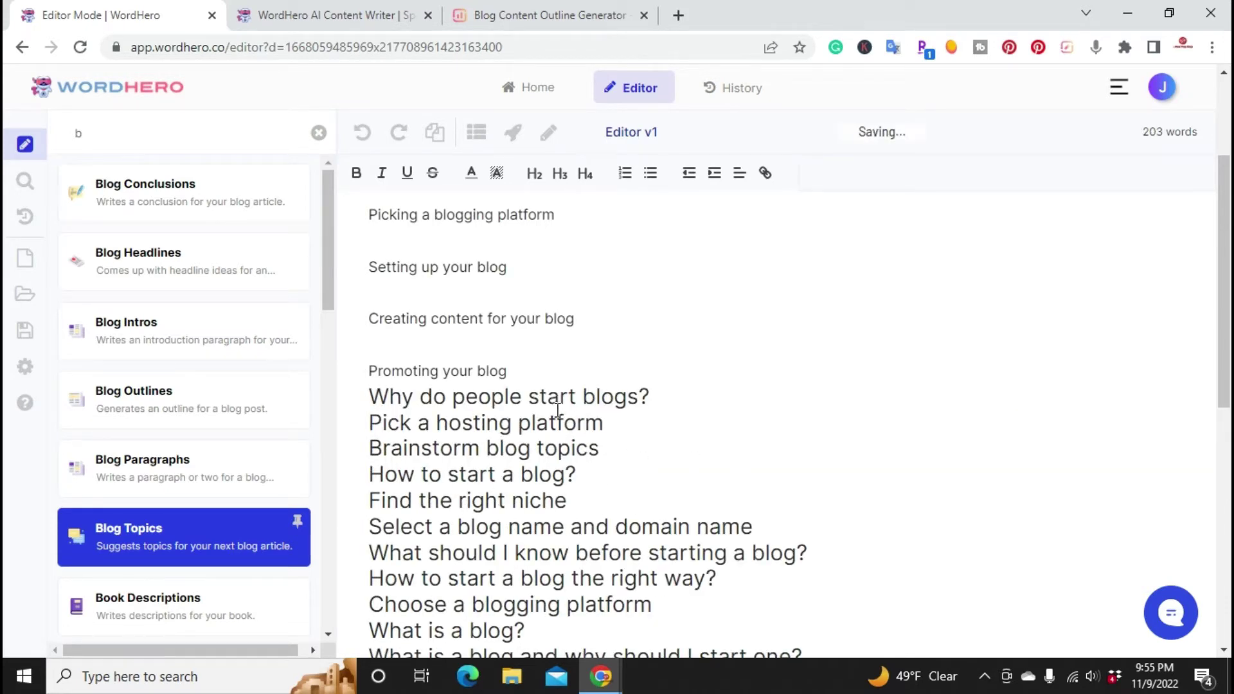
# Step: Toggle H2 on and back off the pasted lines from 'Why do people start blogs?', leaving plain text
pyautogui.moveTo(370, 396); pyautogui.dragTo(691, 549)
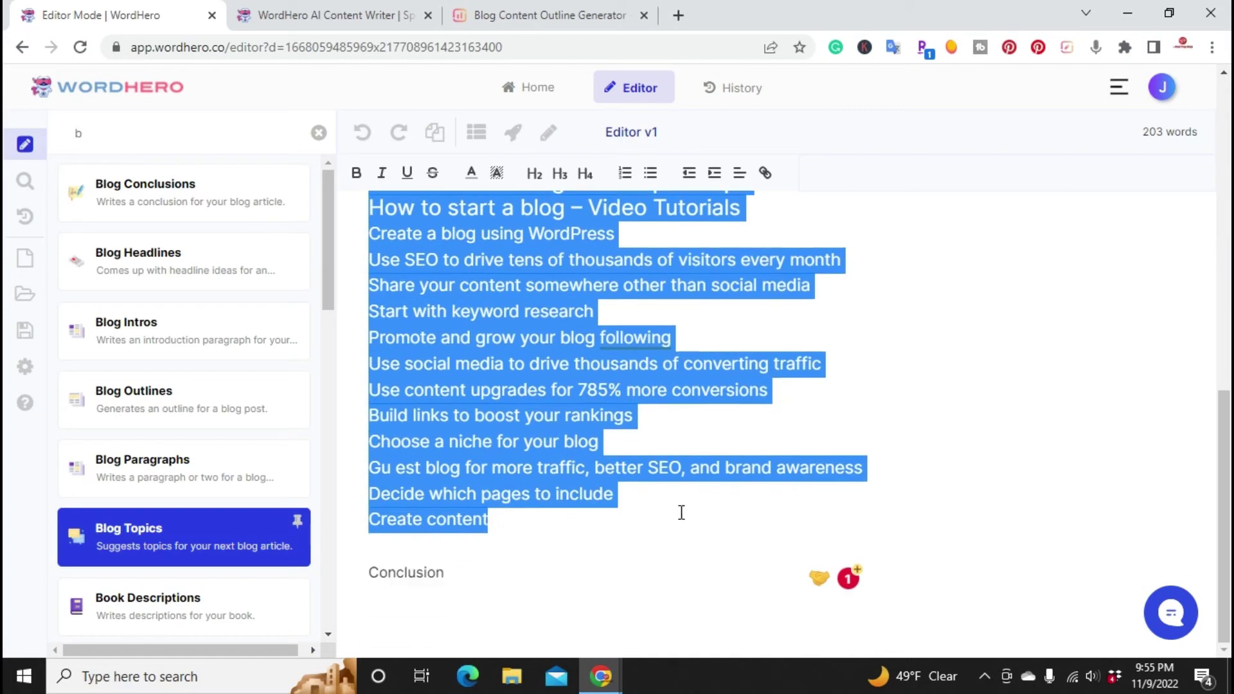
pyautogui.click(533, 174)
pyautogui.click(533, 183)
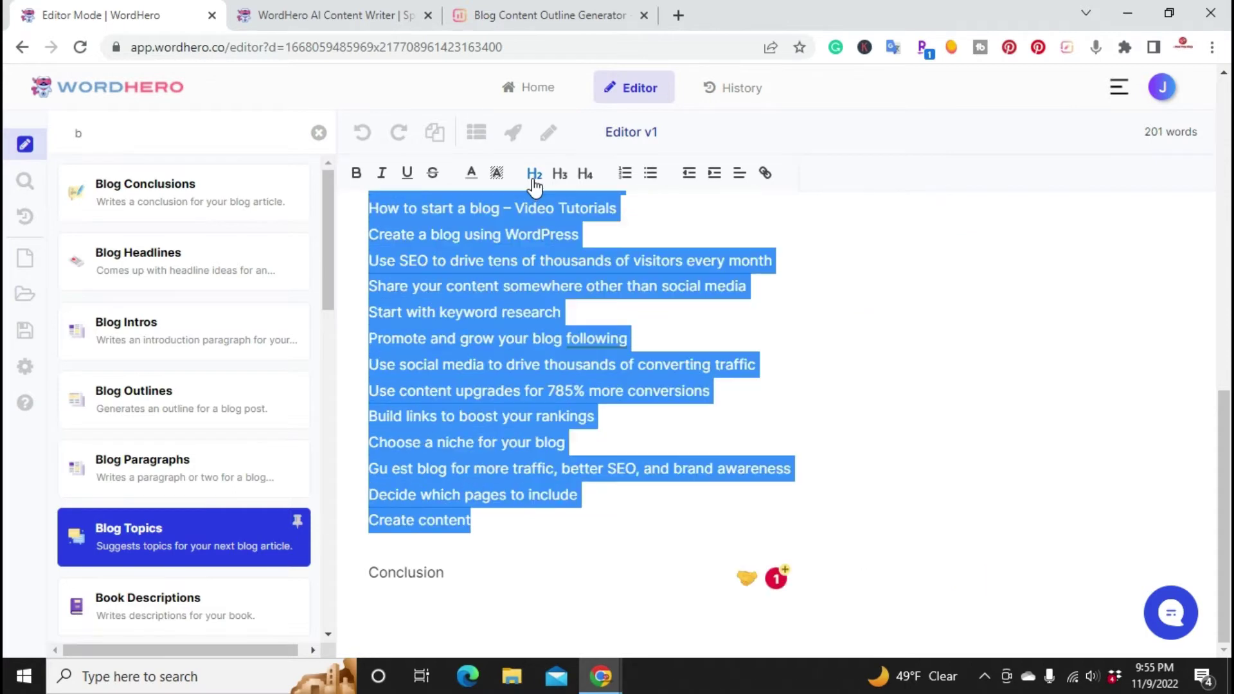
pyautogui.click(646, 543)
pyautogui.scroll(3, 627, 527)
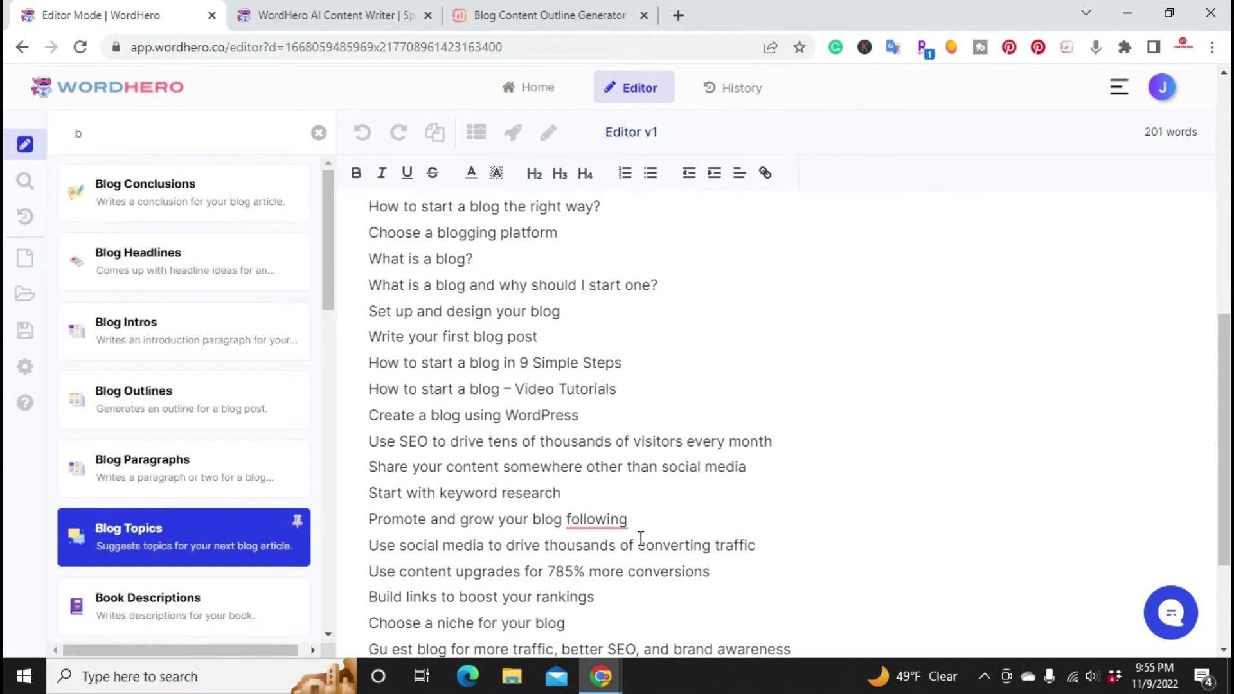
pyautogui.scroll(7, 583, 502)
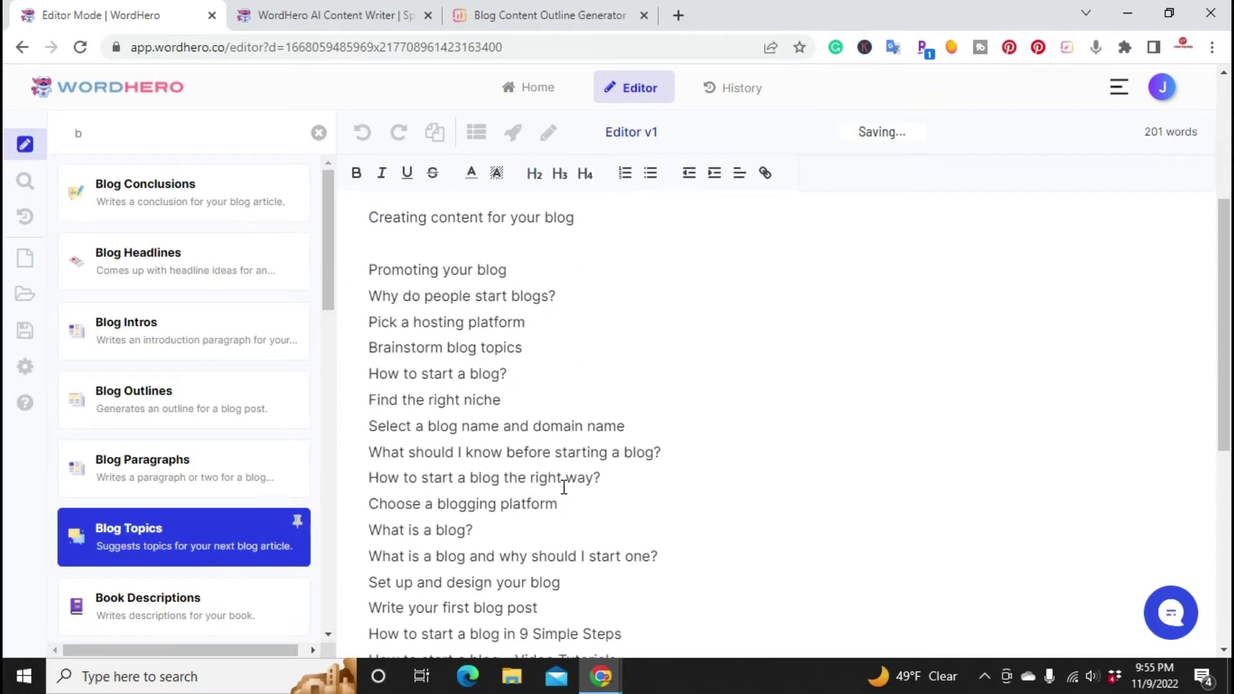
pyautogui.scroll(2, 564, 487)
pyautogui.scroll(-6, 562, 488)
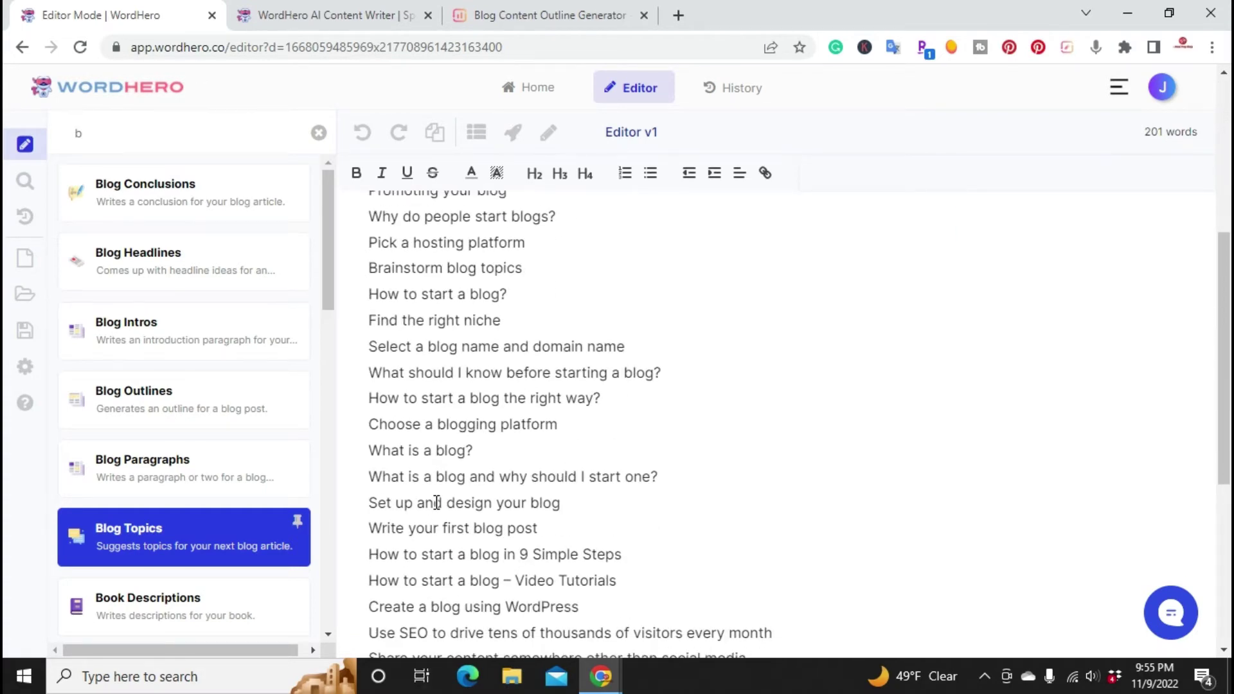
pyautogui.scroll(6, 436, 502)
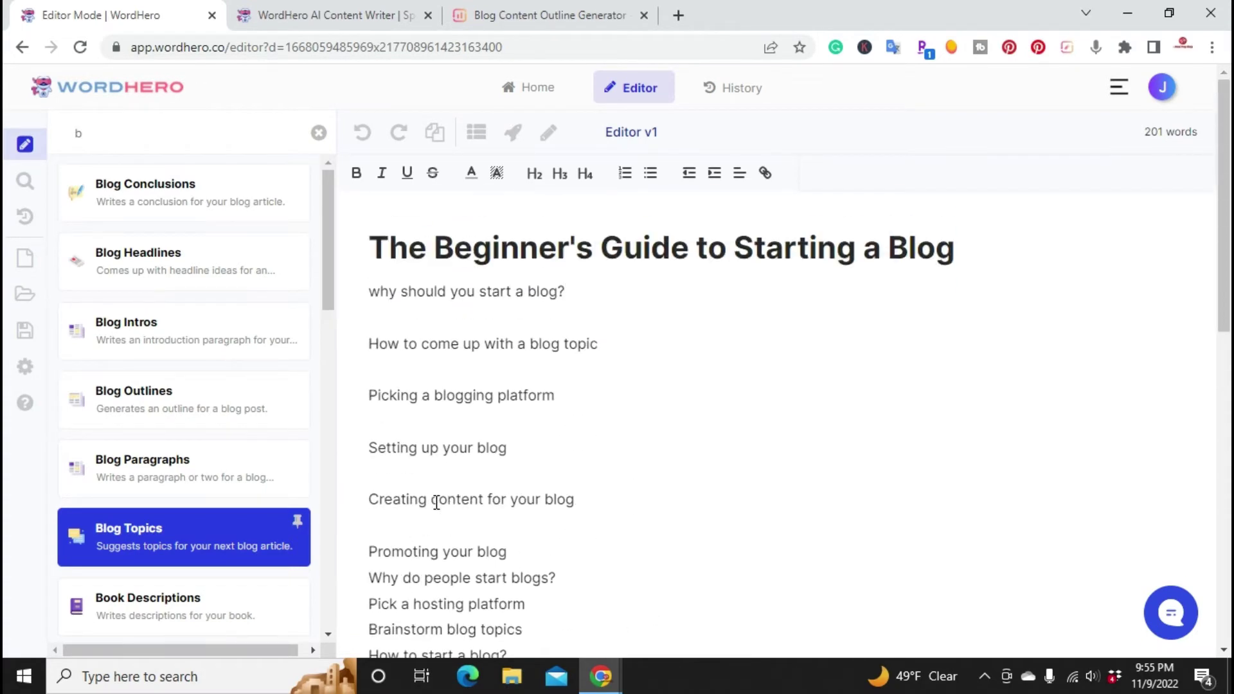
pyautogui.scroll(-3, 423, 509)
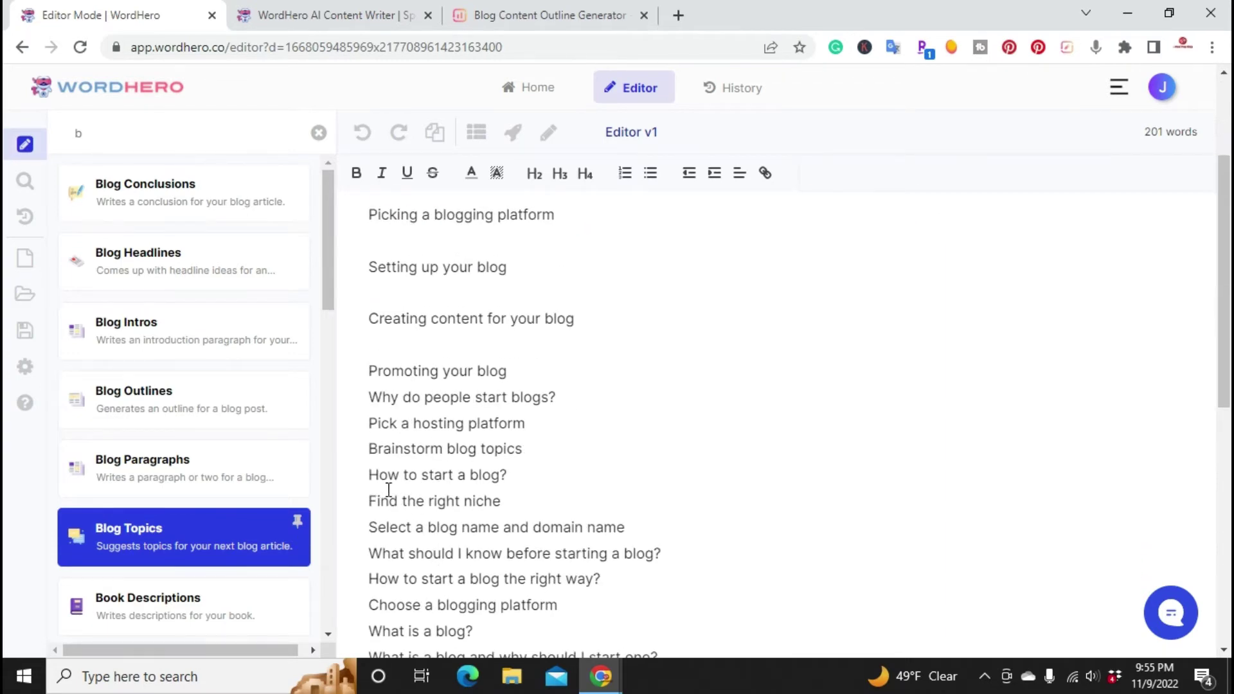
# Step: Make 'why should you start a blog?' an H2 heading and generate Blog Paragraphs under it
pyautogui.tripleClick(428, 481)
pyautogui.scroll(3, 403, 409)
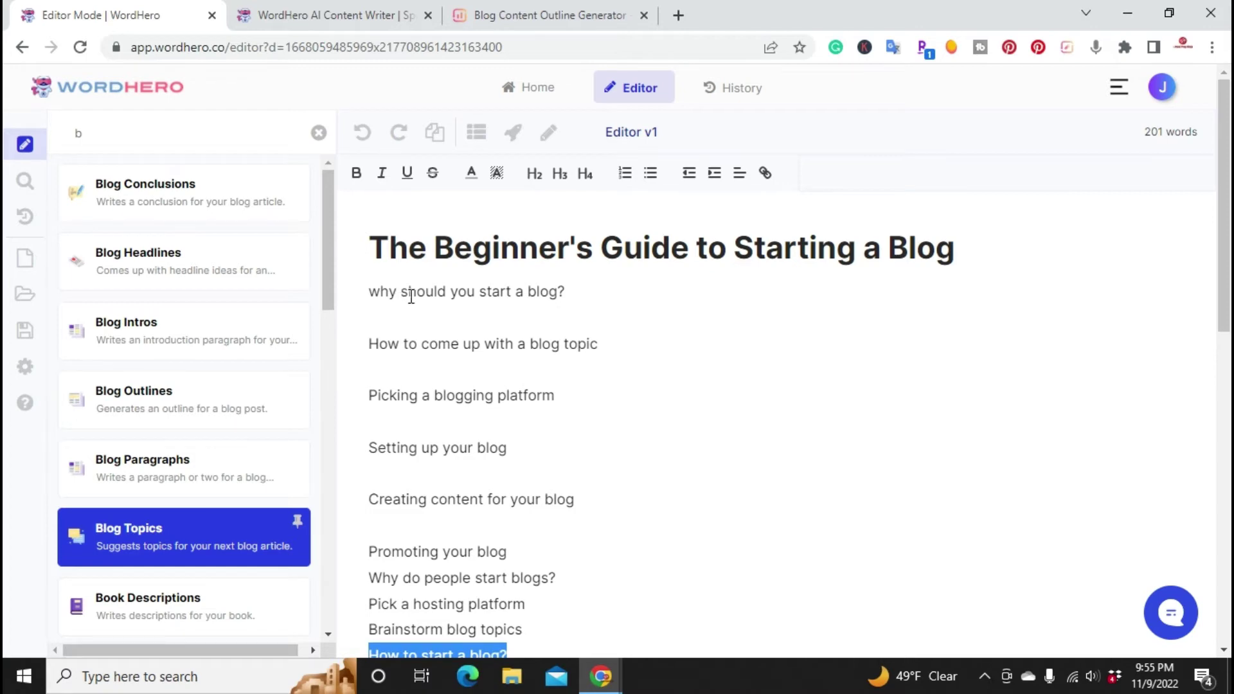
pyautogui.tripleClick(489, 293)
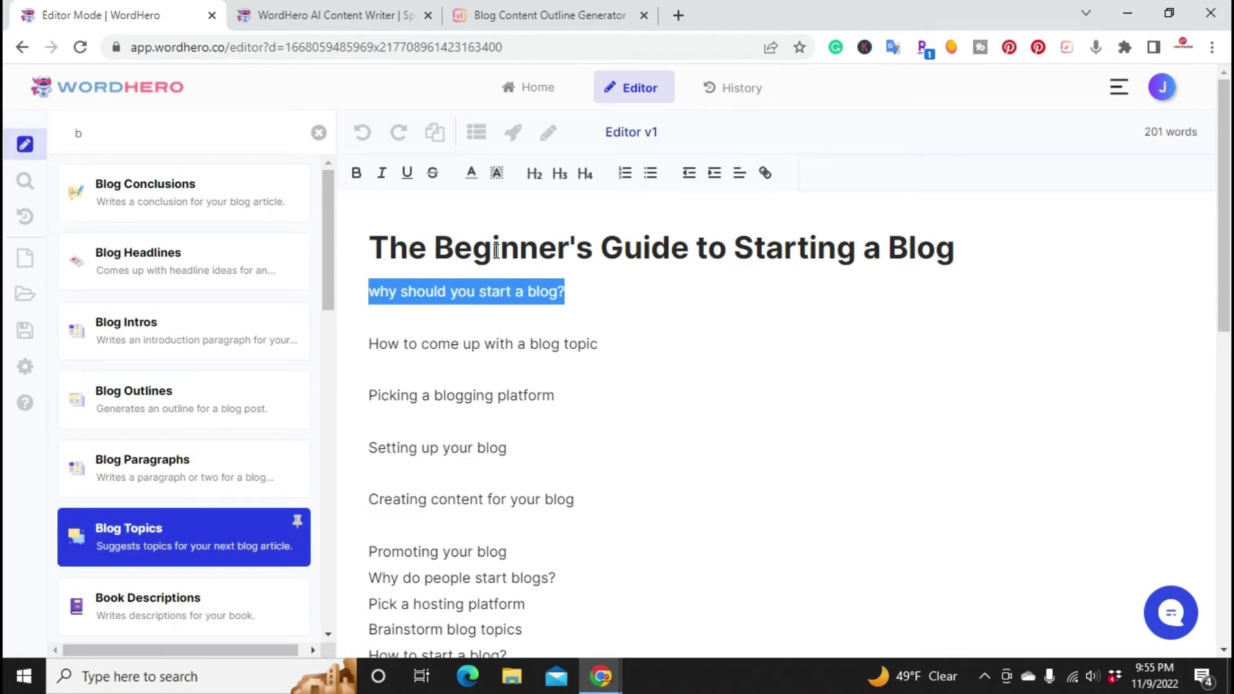
pyautogui.click(534, 175)
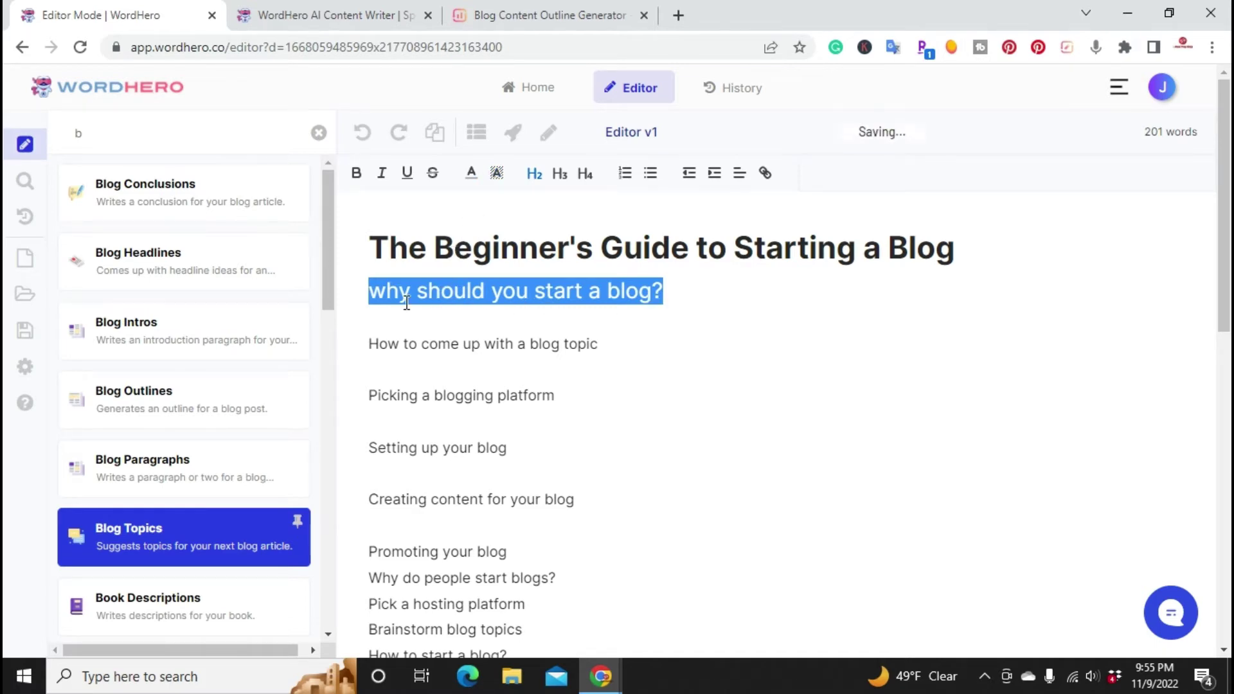
pyautogui.click(512, 136)
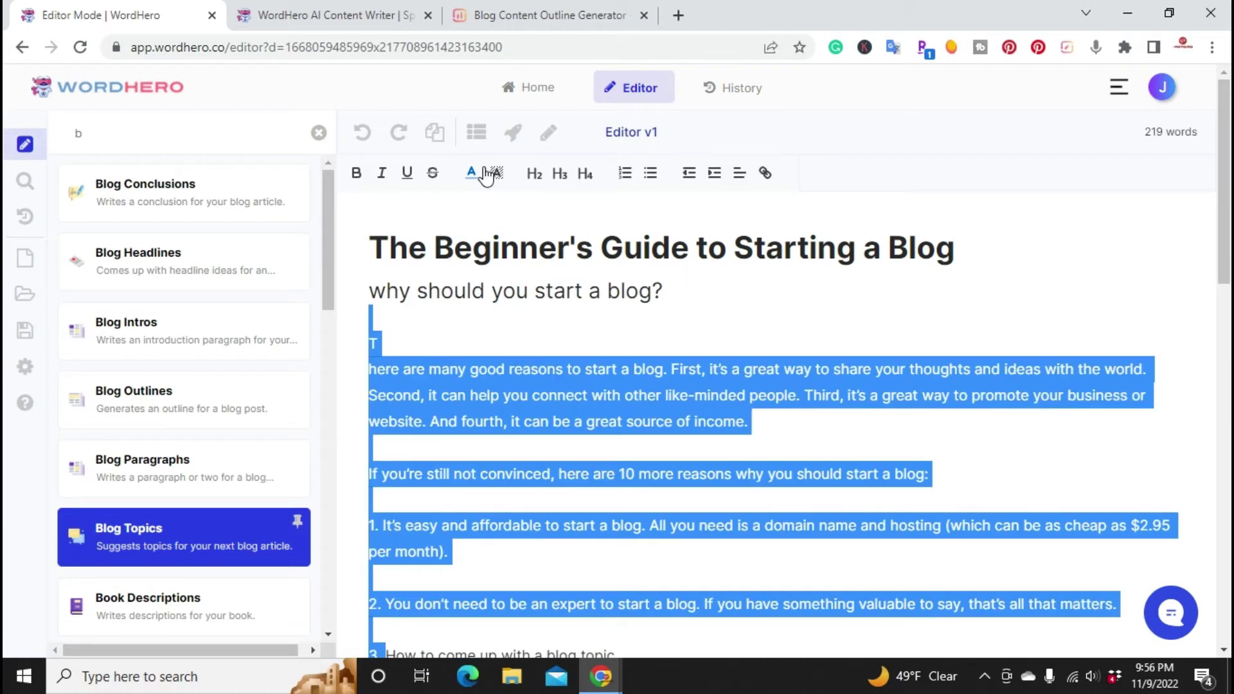
# Step: Join the stray 'T' back onto 'here are many' in the generated paragraph
pyautogui.click(497, 317)
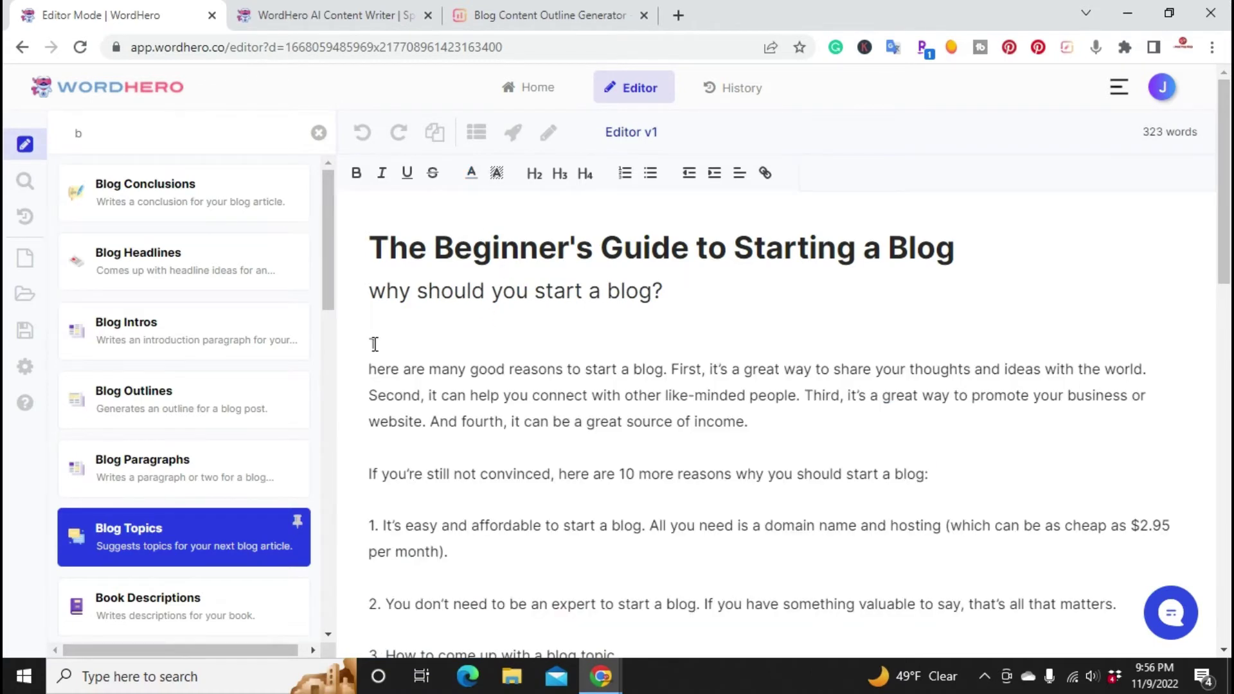
pyautogui.click(369, 368)
pyautogui.press('BackSpace')
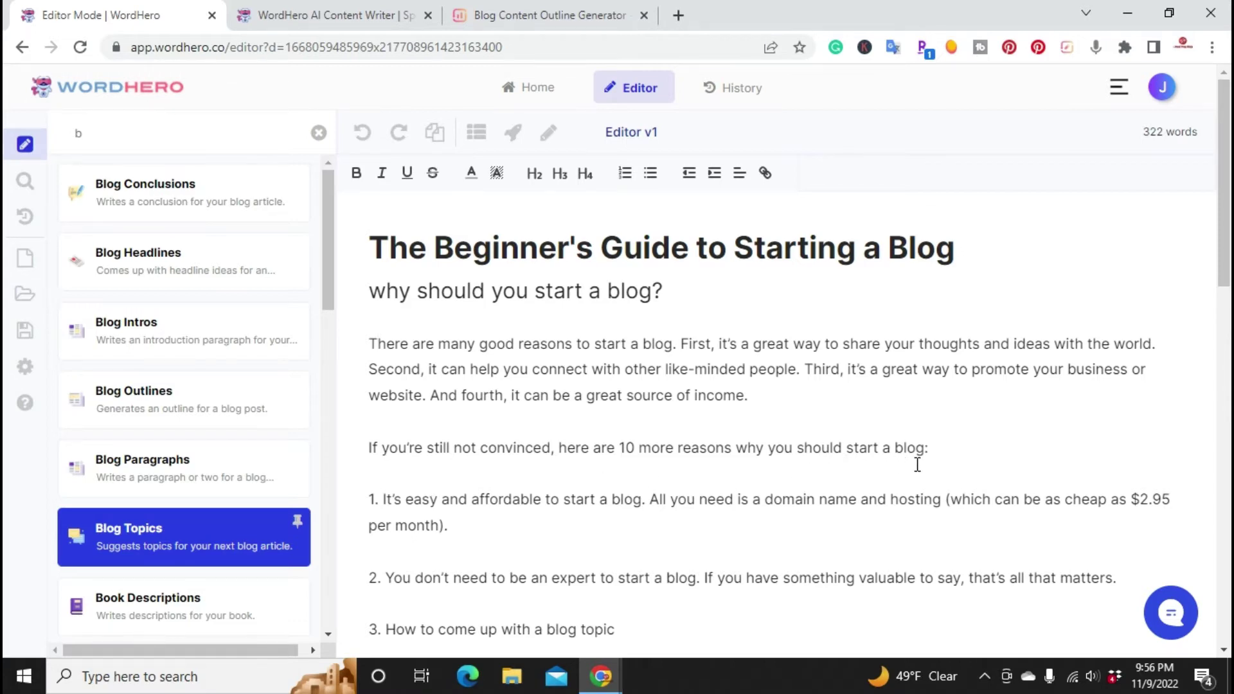
# Step: Delete the block from 'If you're still not convinced' to 'blog topic' and its empty line
pyautogui.scroll(-3, 917, 463)
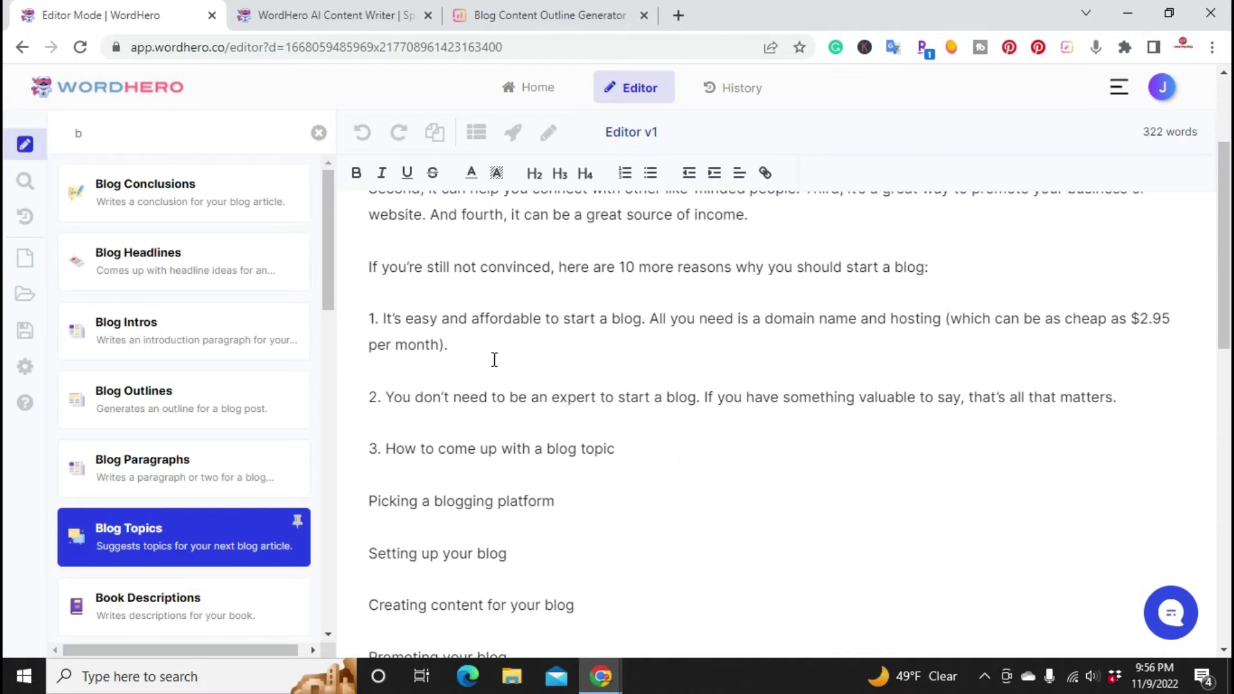
pyautogui.scroll(2, 483, 416)
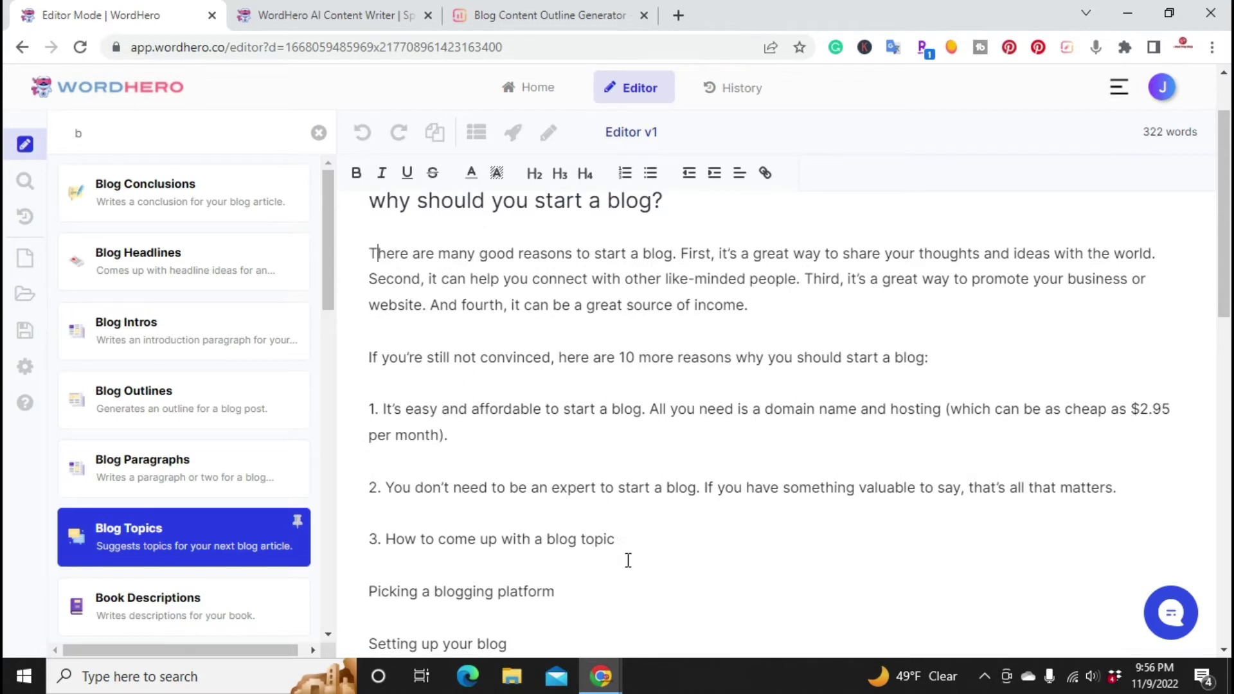
pyautogui.moveTo(617, 543); pyautogui.dragTo(364, 355)
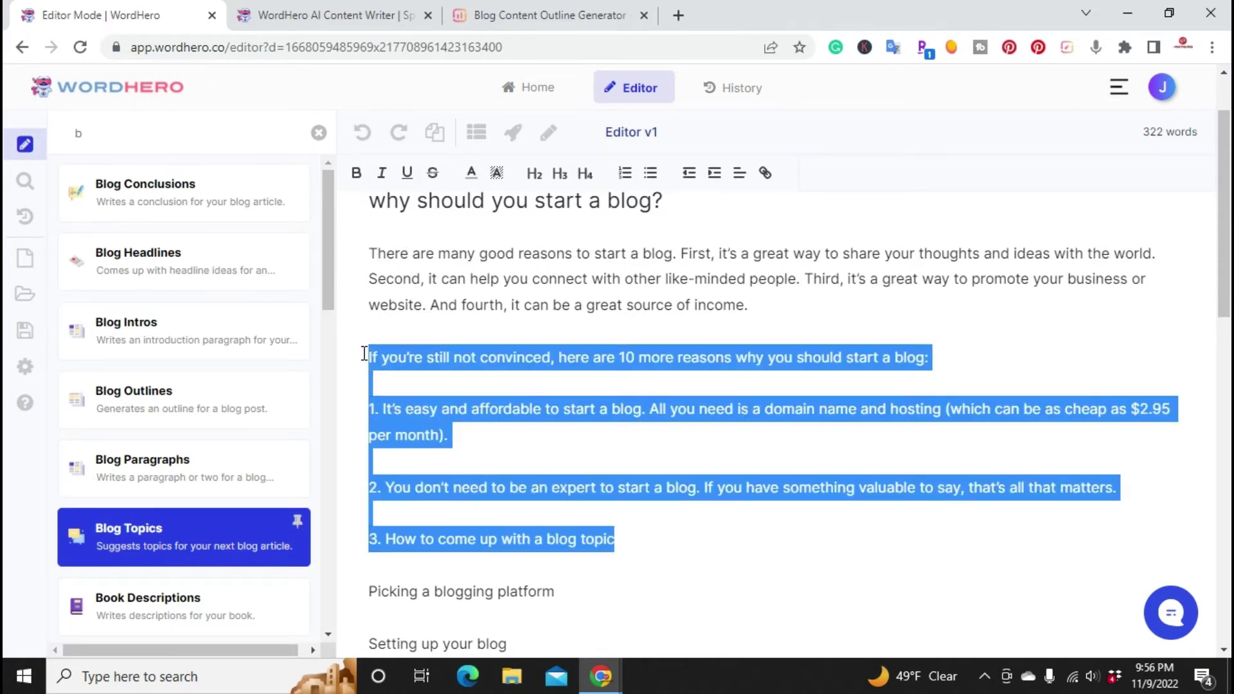
pyautogui.press('BackSpace')
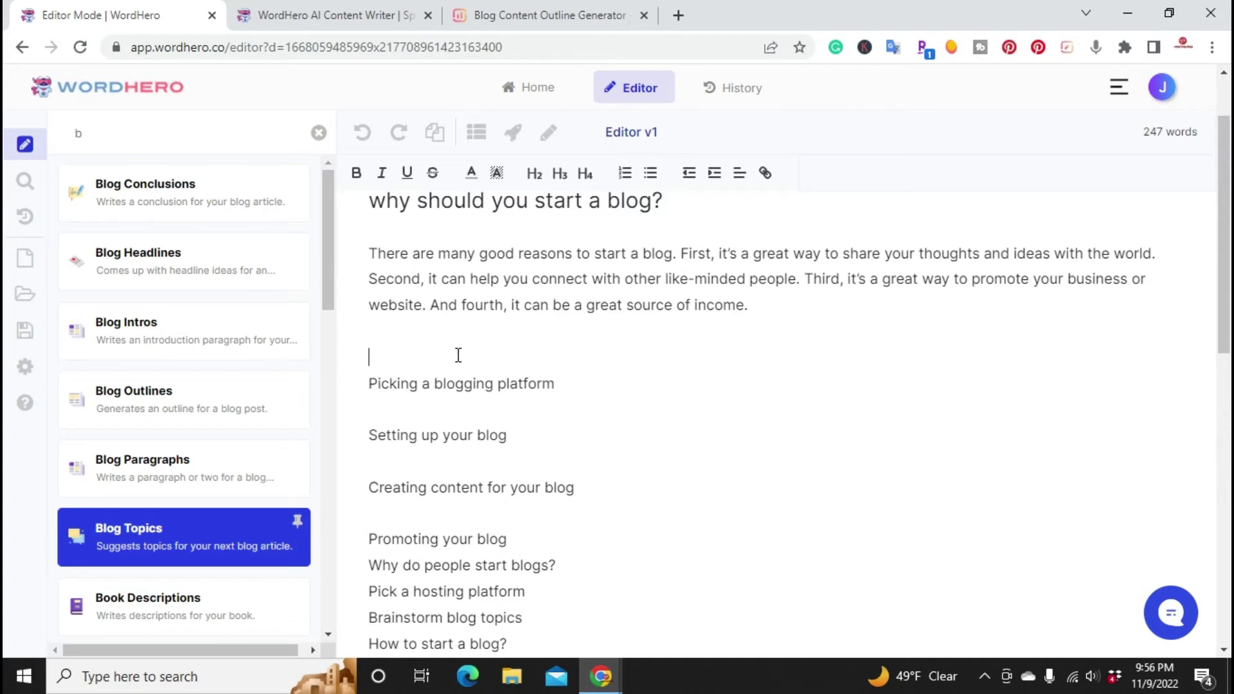
pyautogui.press('BackSpace')
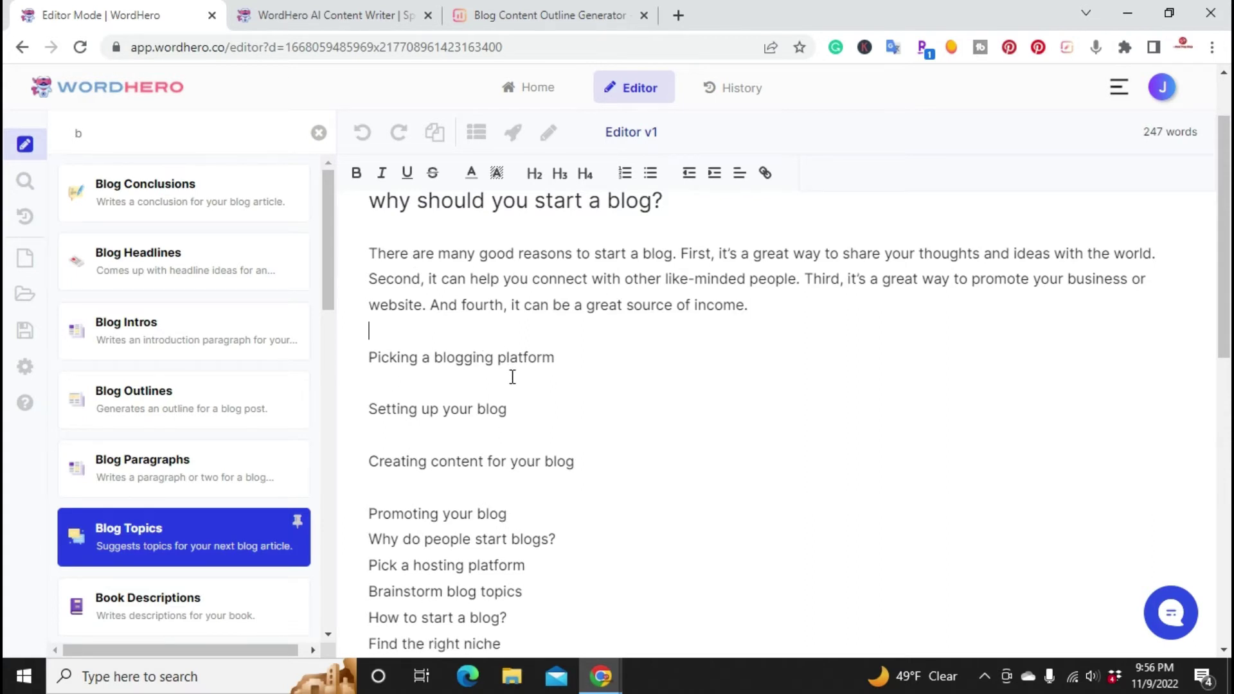
# Step: Copy the line 'Why do people start blogs?' from the pasted outline
pyautogui.scroll(1, 512, 376)
pyautogui.scroll(-1, 510, 380)
pyautogui.scroll(-3, 573, 378)
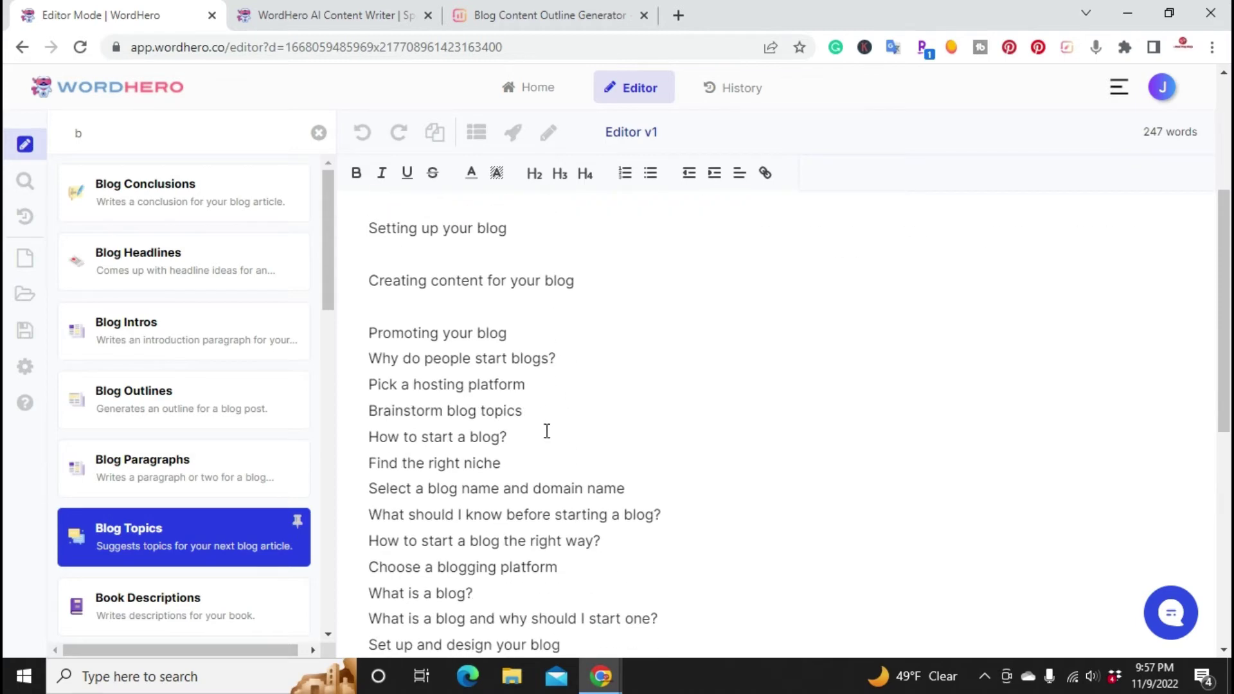
pyautogui.tripleClick(406, 358)
pyautogui.rightClick(406, 358)
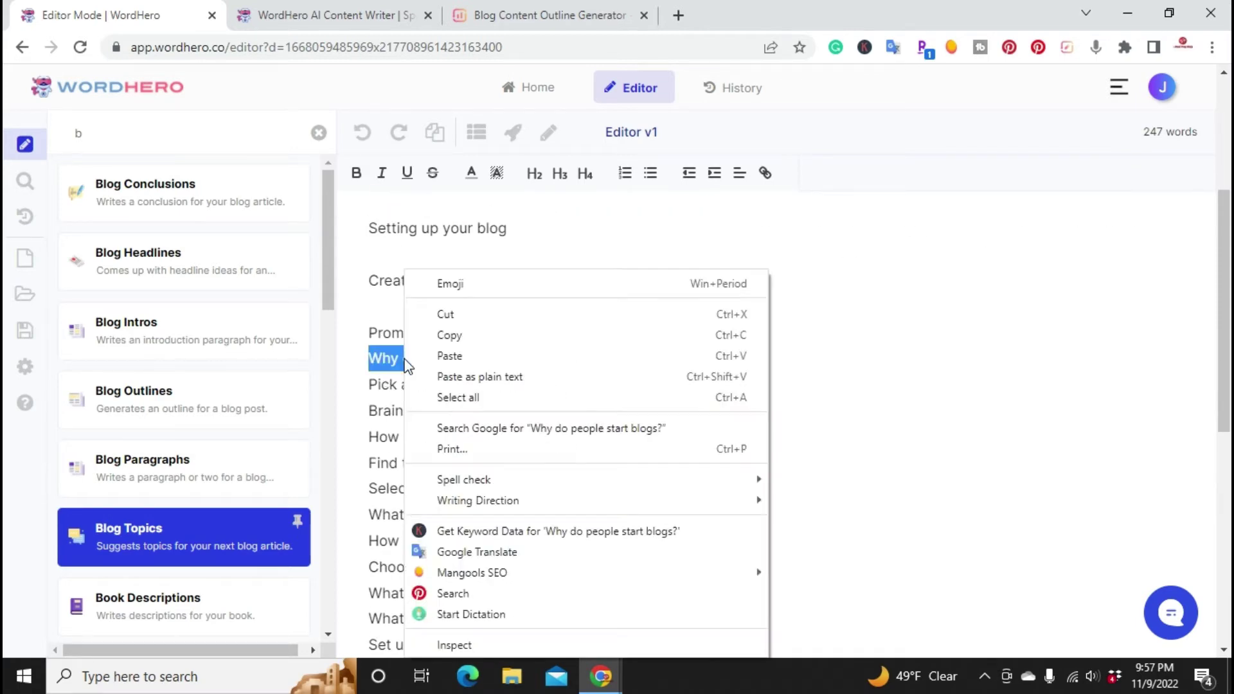
pyautogui.click(445, 336)
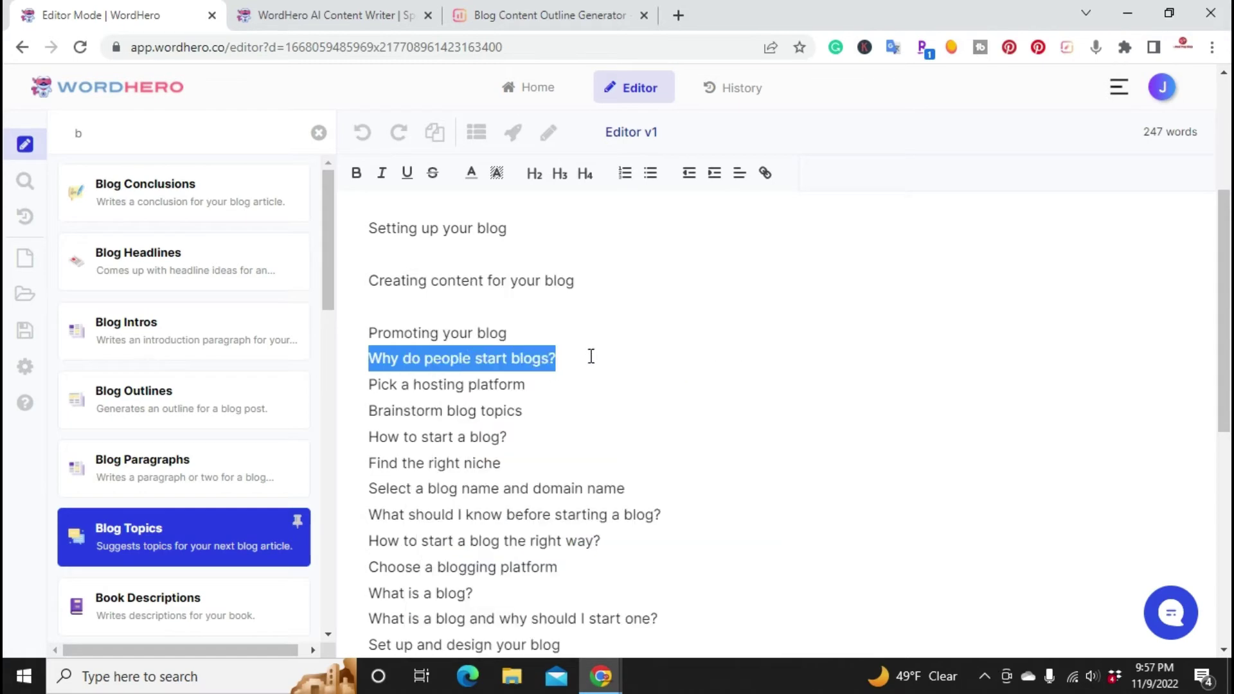
# Step: Paste 'Why do people start blogs?' on a new line after the intro and make it H2
pyautogui.scroll(5, 518, 374)
pyautogui.click(771, 406)
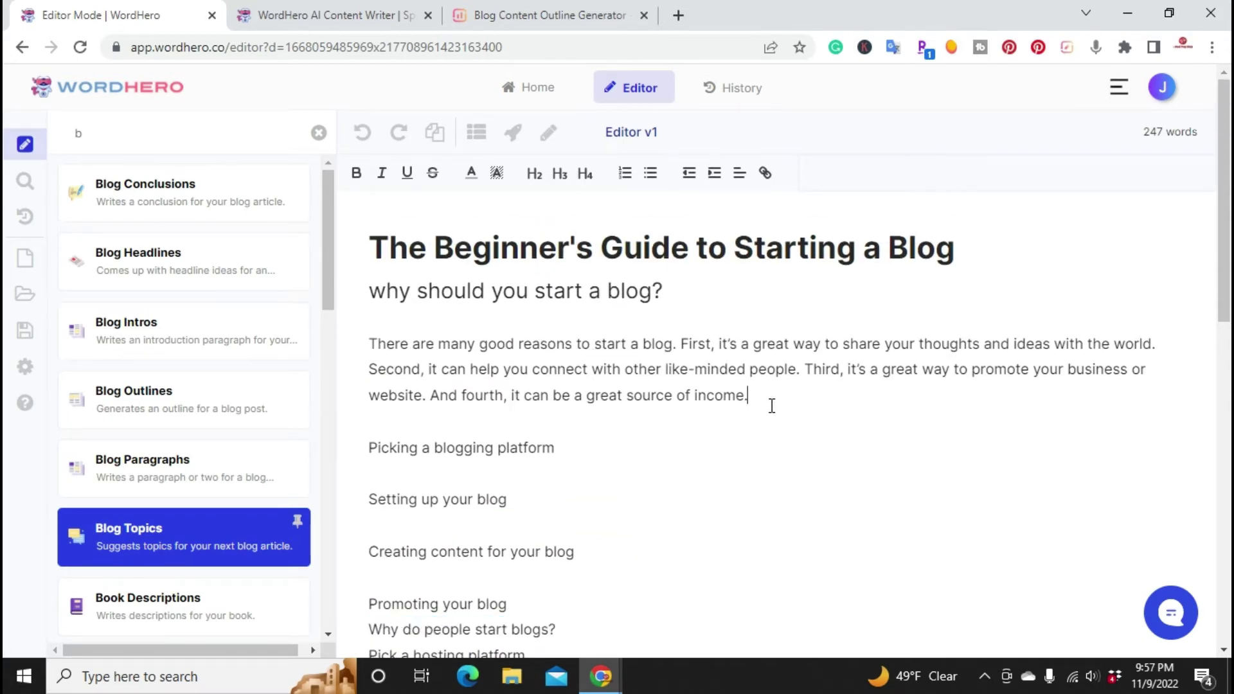
pyautogui.press('Return')
pyautogui.press('Return')
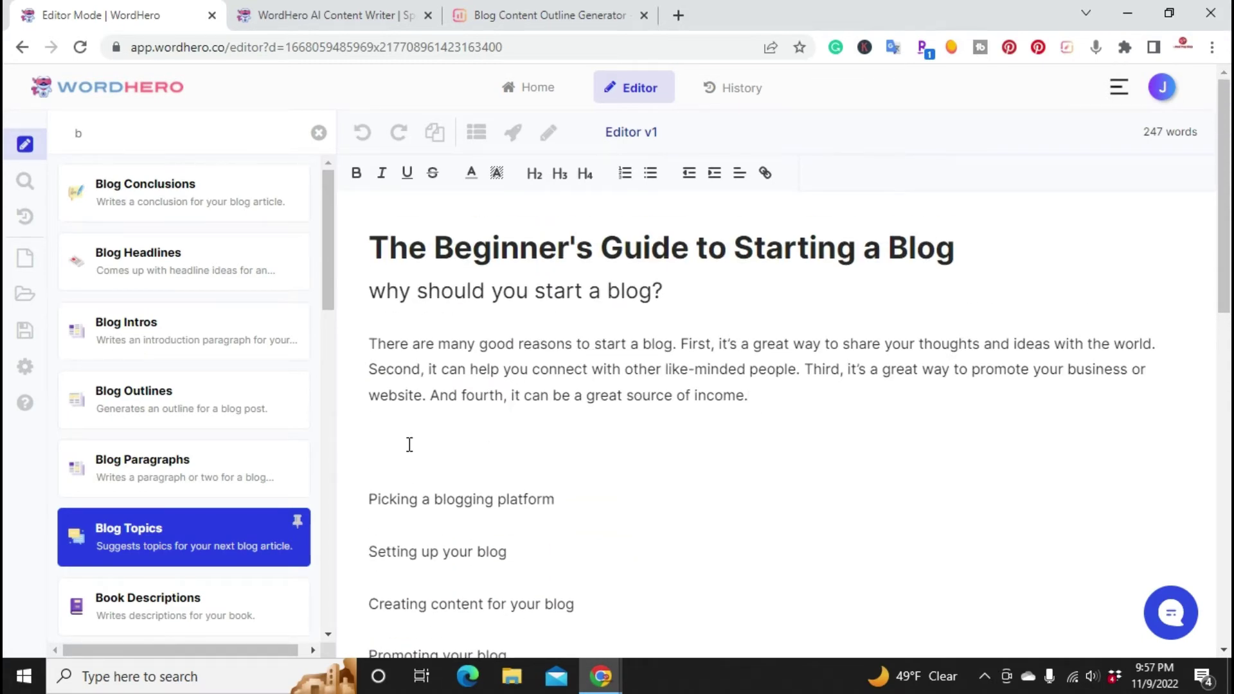
pyautogui.rightClick(409, 444)
pyautogui.click(434, 254)
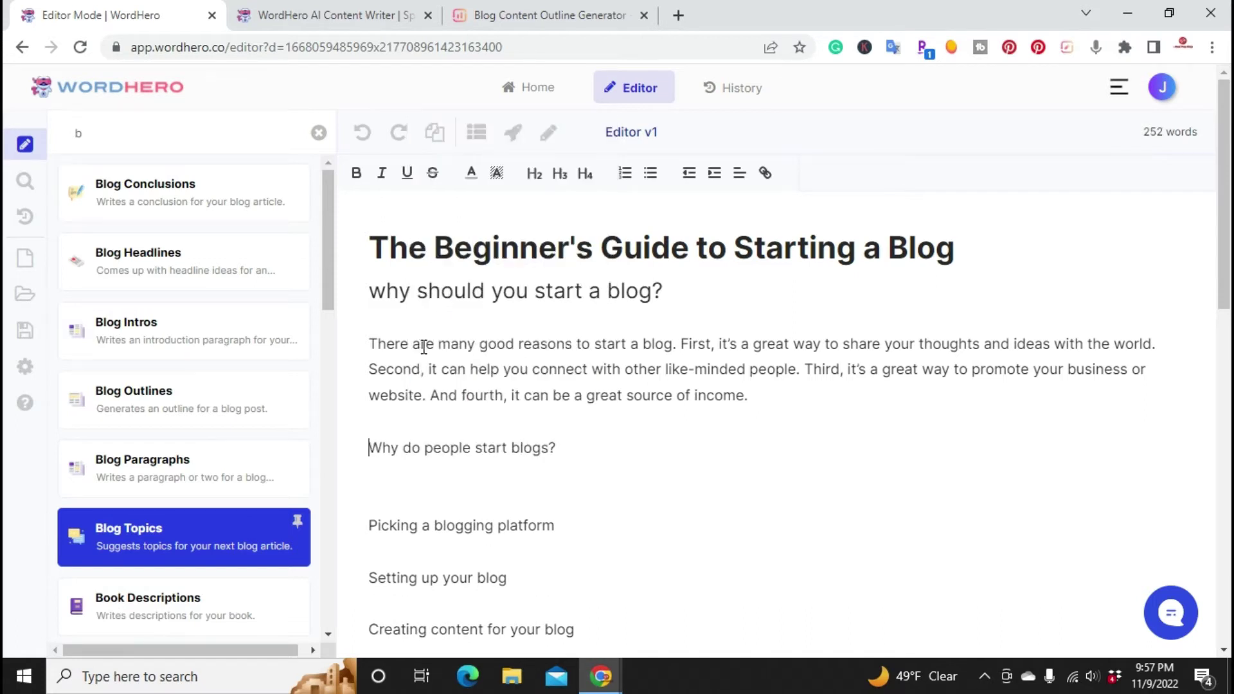
pyautogui.tripleClick(411, 449)
pyautogui.click(534, 174)
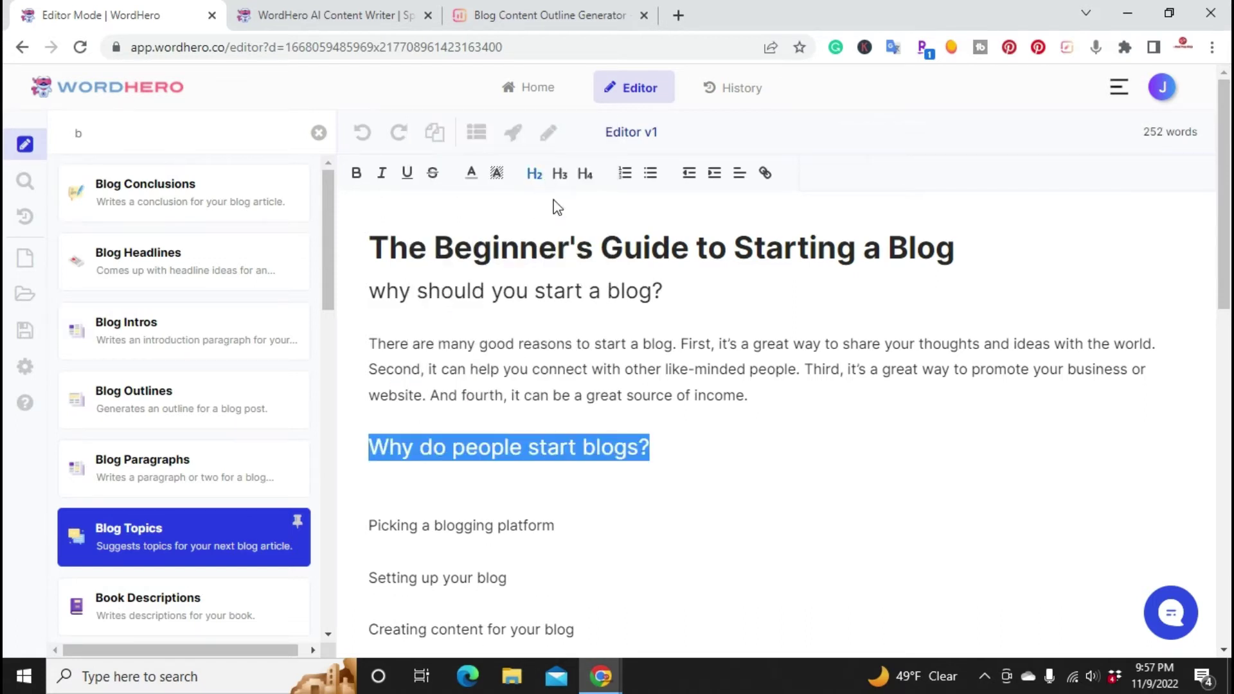
# Step: Generate Blog Paragraphs for 'Why do people start blogs?' and rejoin the split word 'There'
pyautogui.click(516, 136)
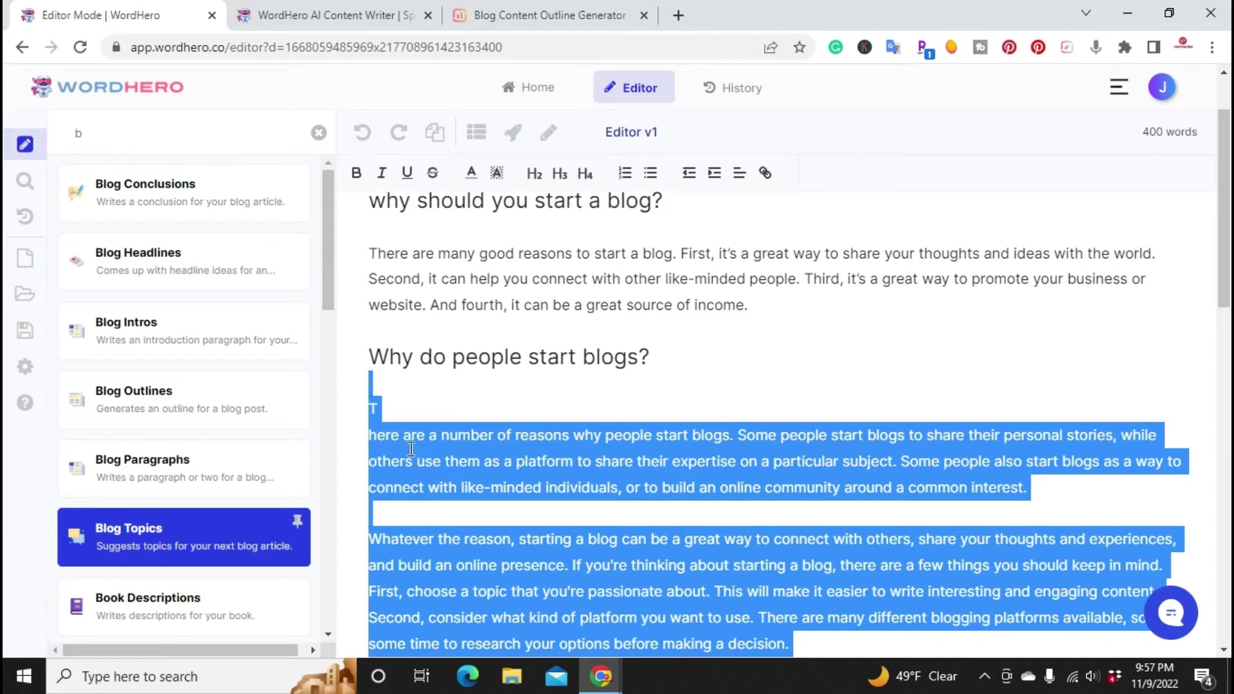
pyautogui.click(408, 447)
pyautogui.click(371, 435)
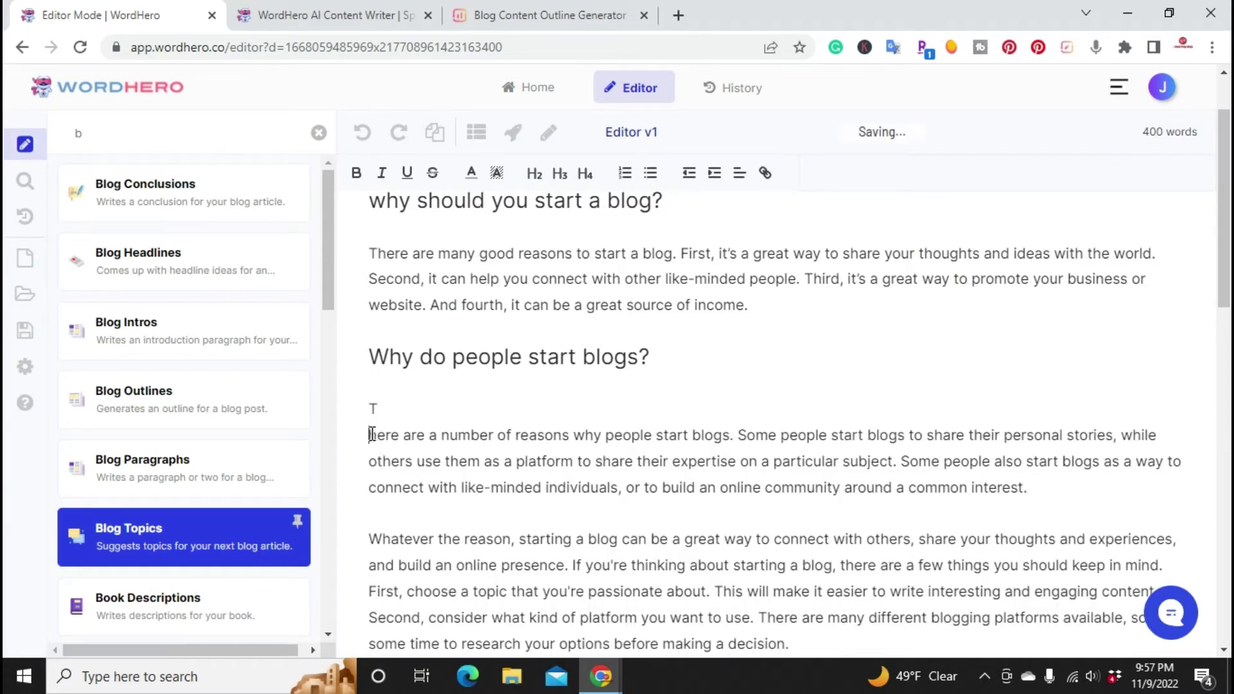
pyautogui.press('BackSpace')
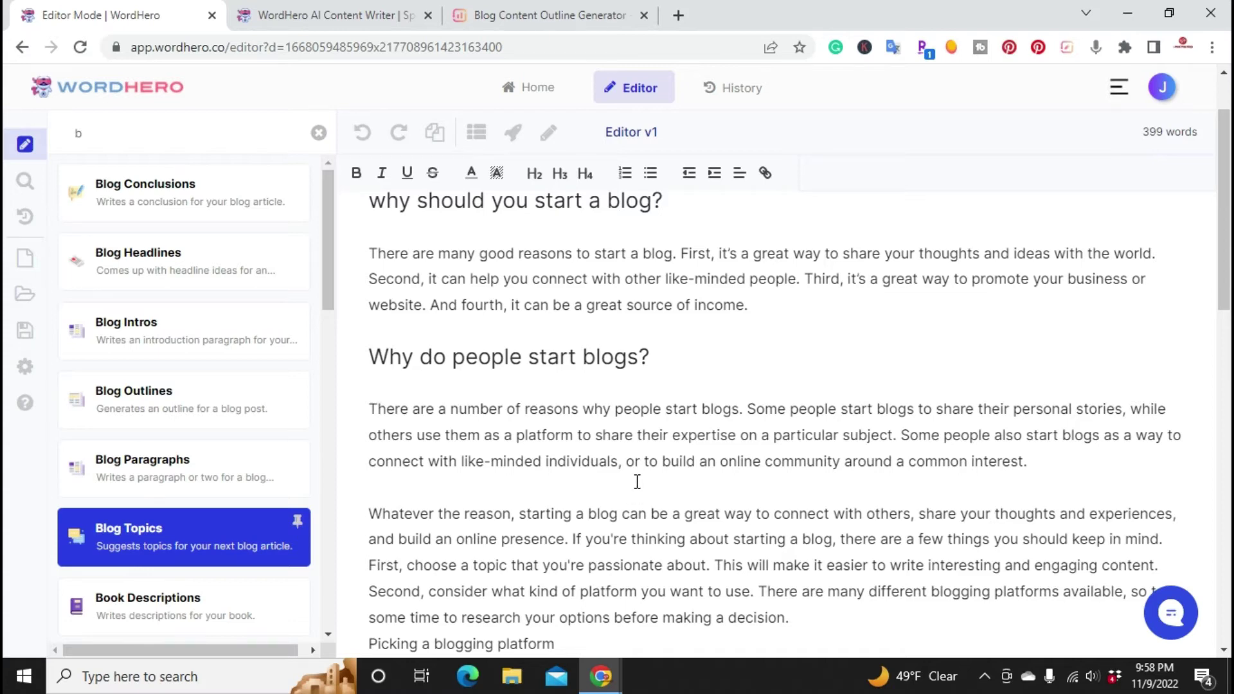
# Step: Copy the line 'How to start a blog?' from the topic list
pyautogui.scroll(-1, 613, 450)
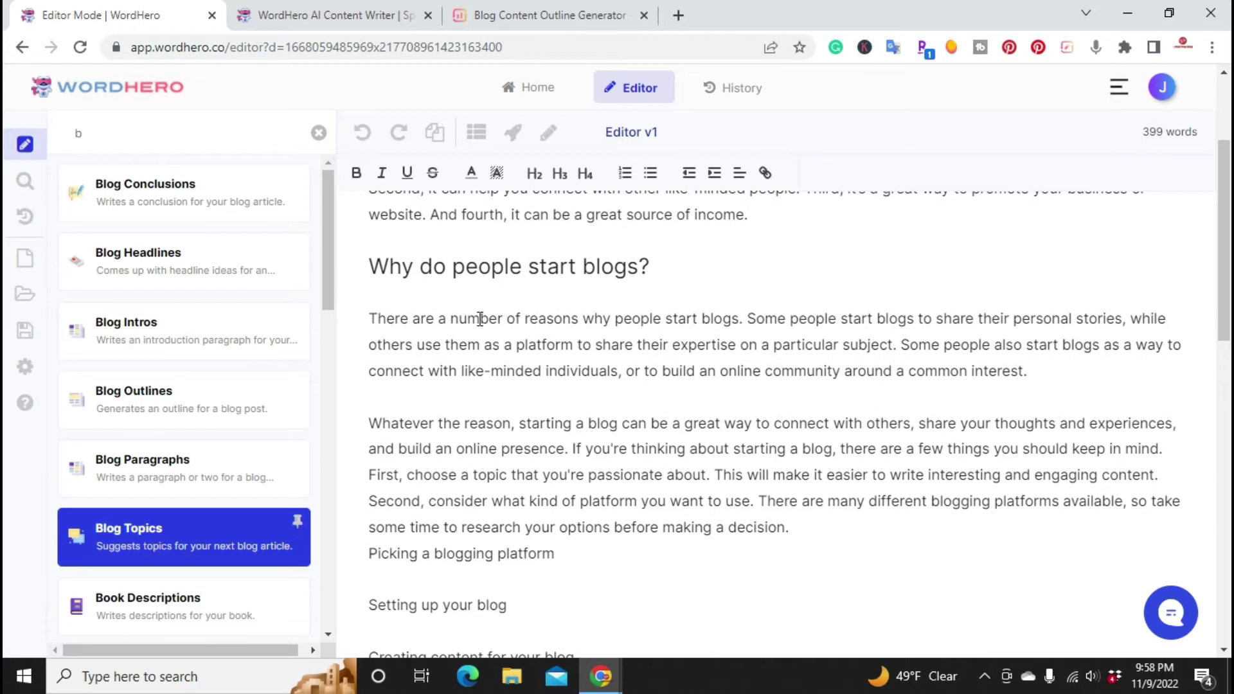
pyautogui.scroll(-1, 488, 392)
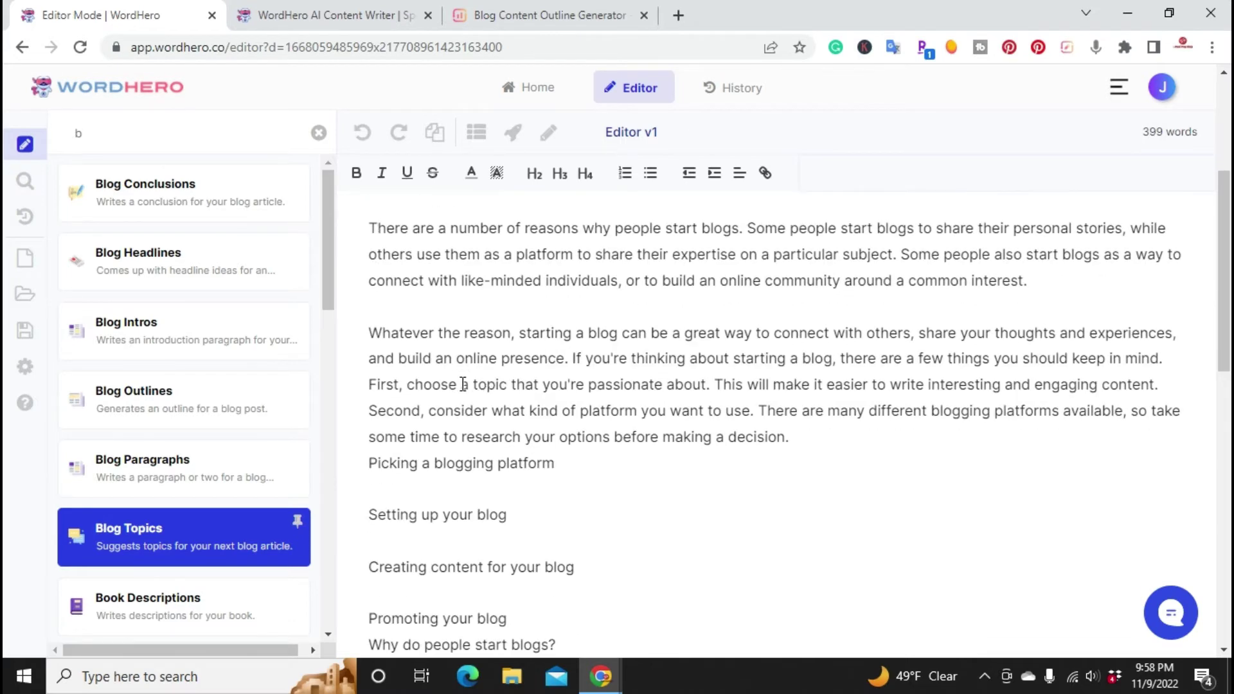
pyautogui.scroll(1, 466, 385)
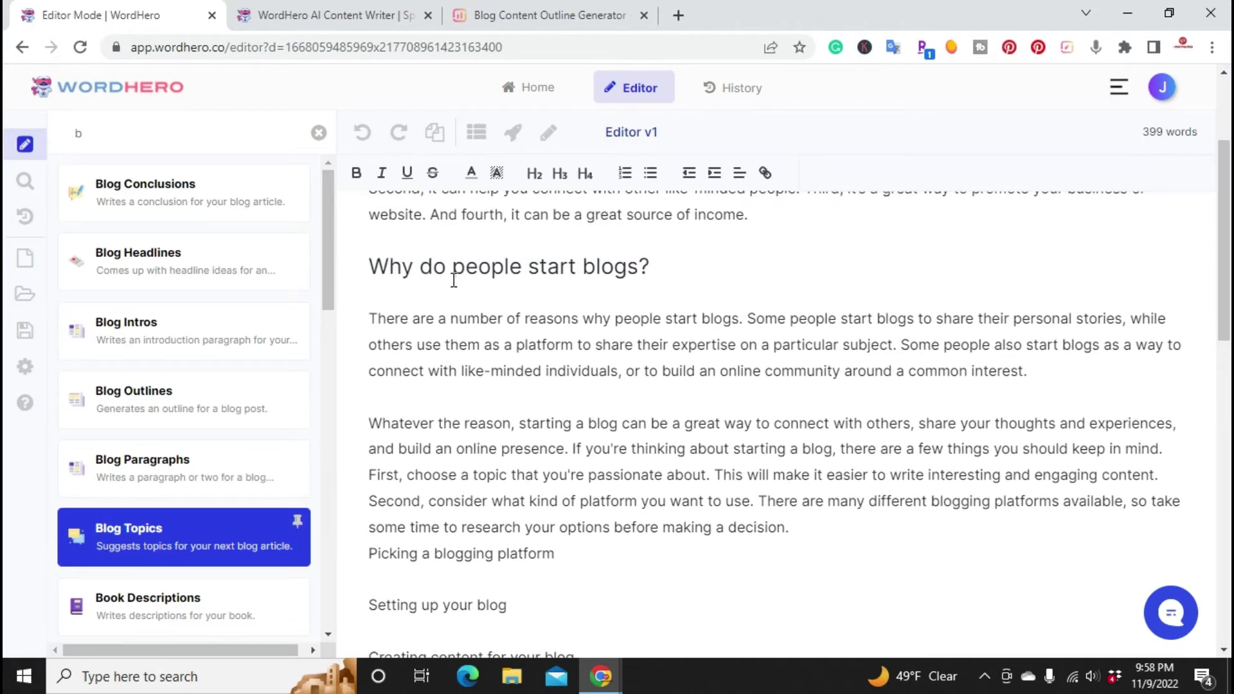
pyautogui.scroll(-4, 546, 302)
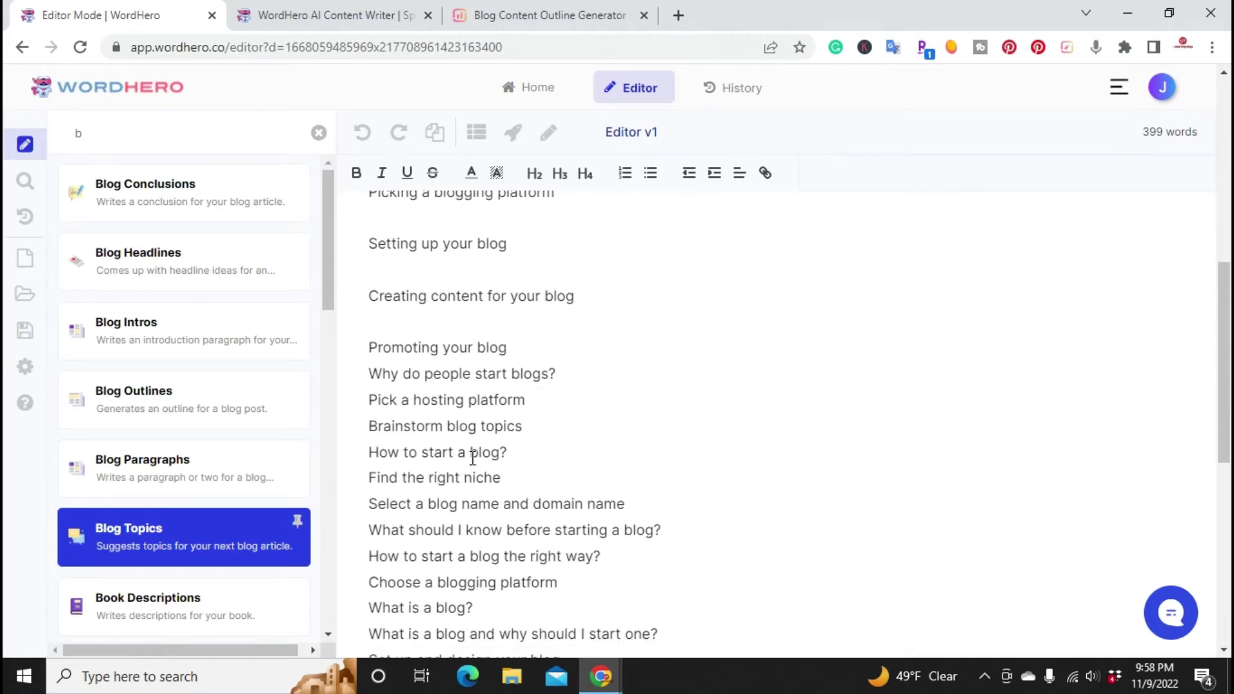
pyautogui.moveTo(529, 449); pyautogui.dragTo(369, 450)
pyautogui.hotkey('ctrl', 'c')
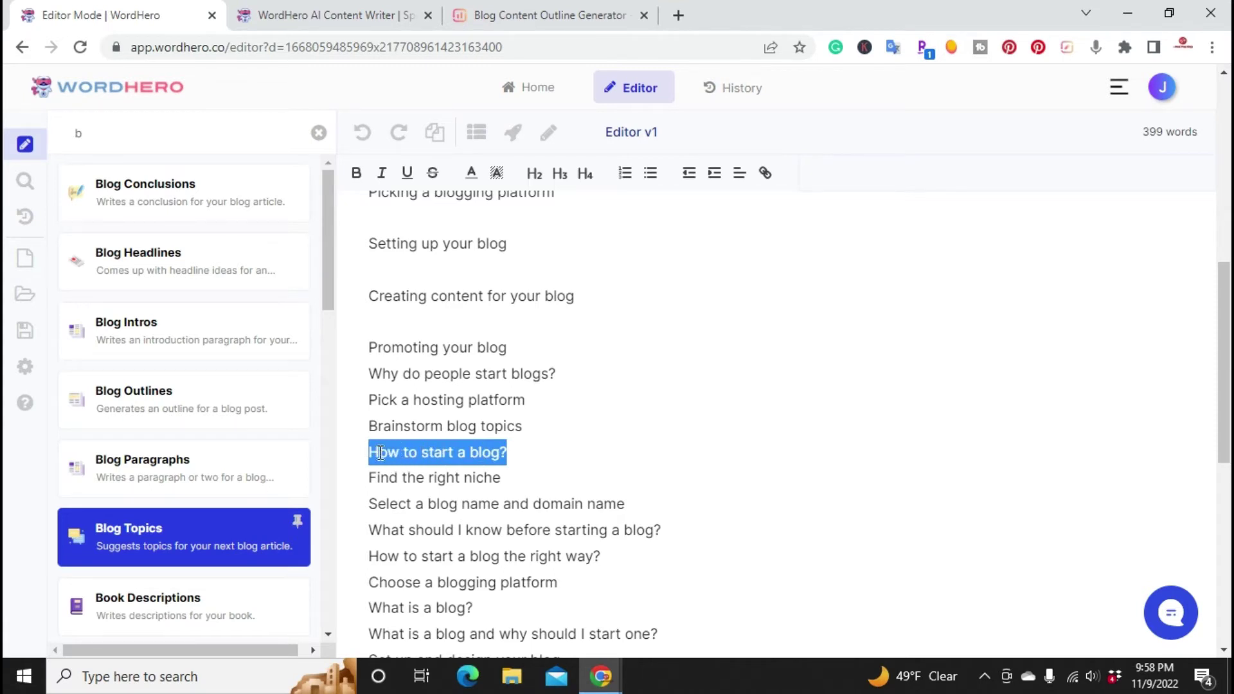
pyautogui.rightClick(403, 455)
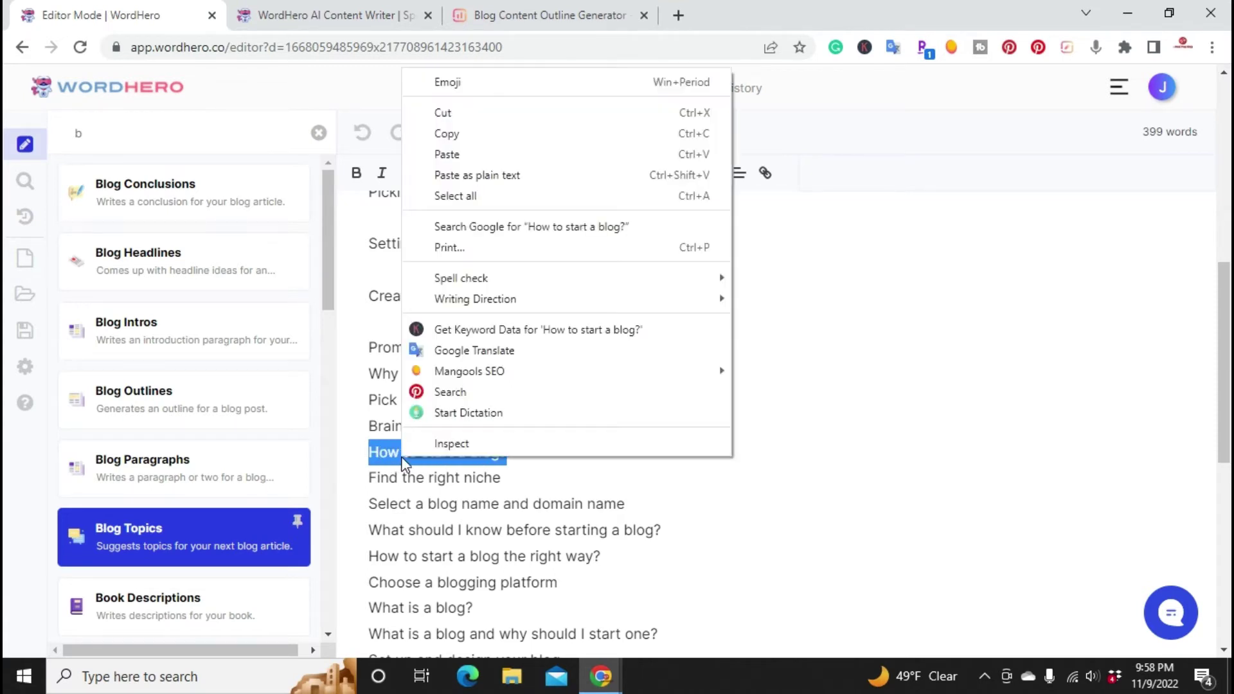
pyautogui.click(464, 134)
# Step: Paste 'How to start a blog?' on a new line after 'making a decision.' and make it H2
pyautogui.scroll(3, 462, 424)
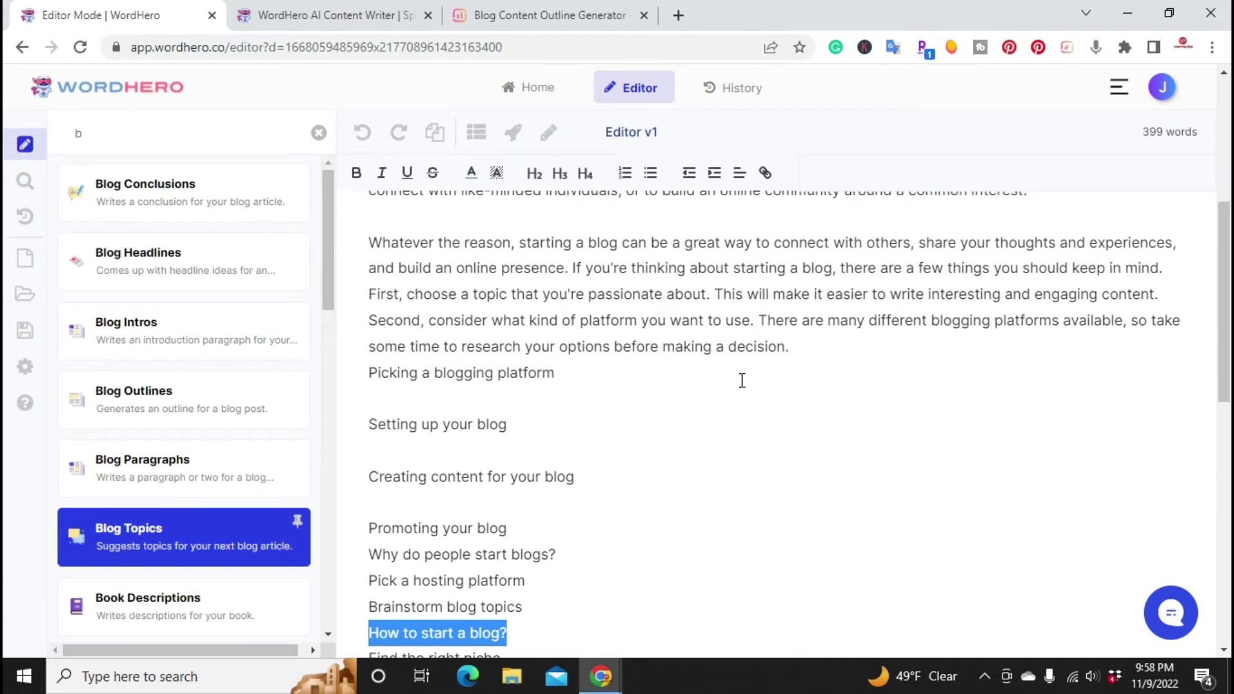
pyautogui.click(826, 350)
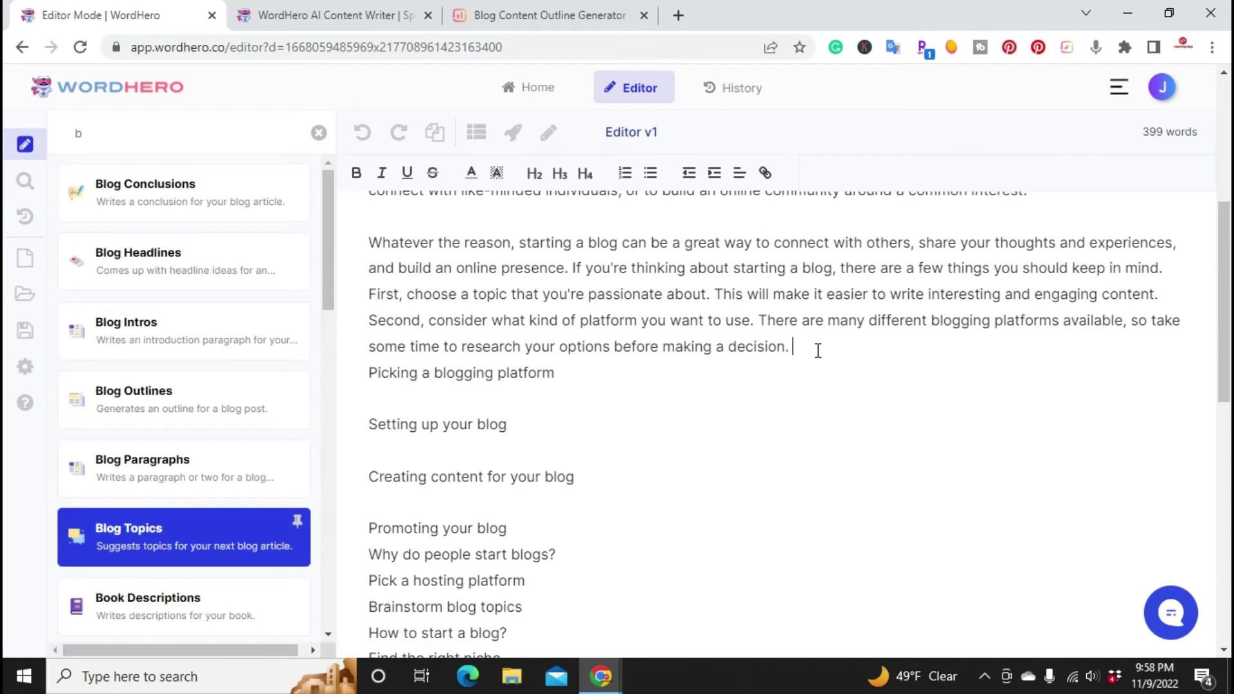
pyautogui.press('Return')
pyautogui.press('Return')
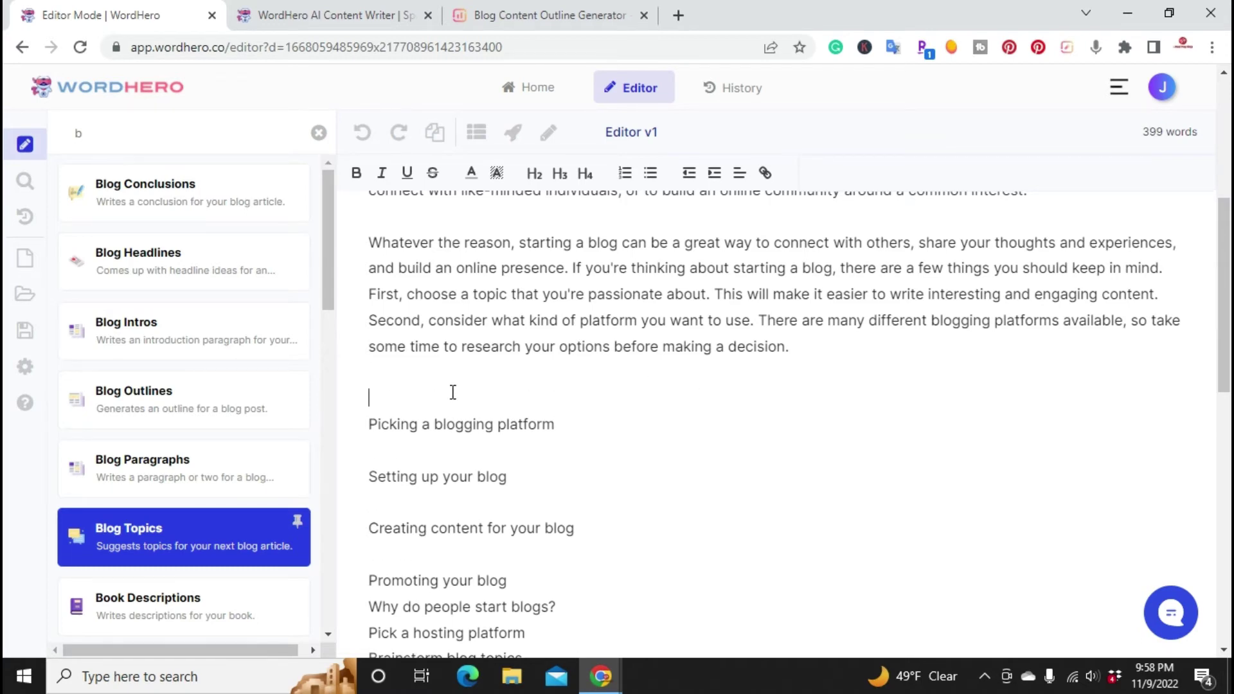
pyautogui.rightClick(390, 395)
pyautogui.click(429, 203)
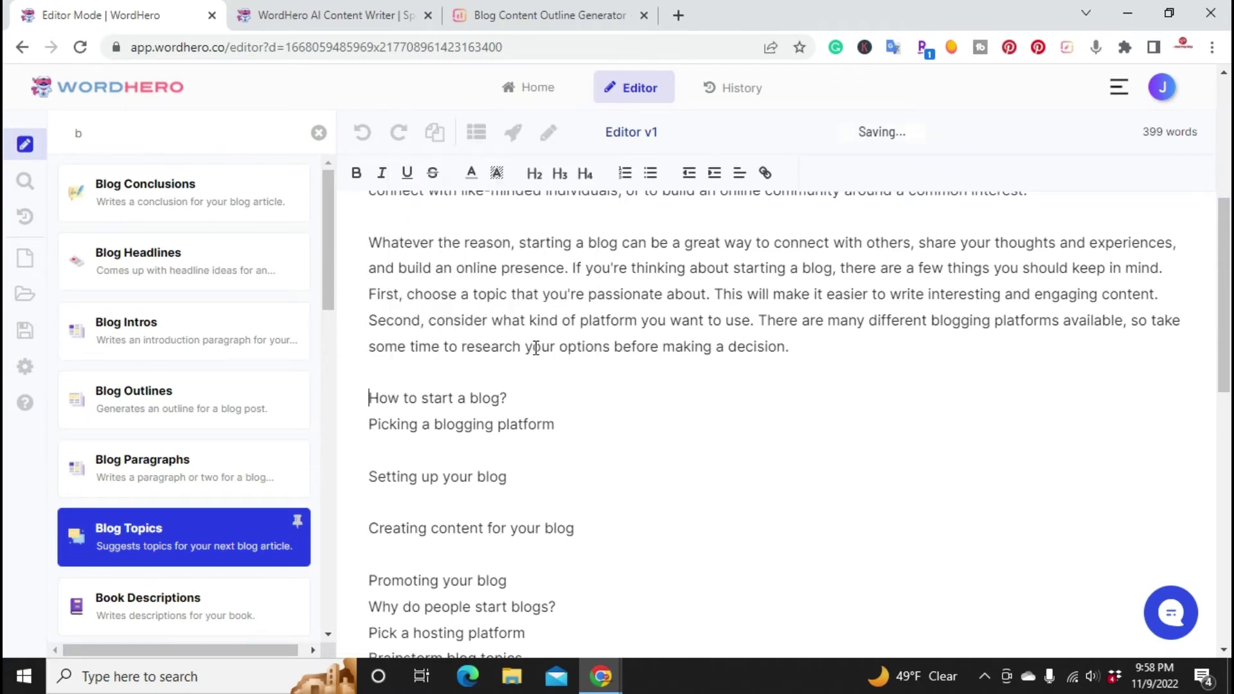
pyautogui.press('Return')
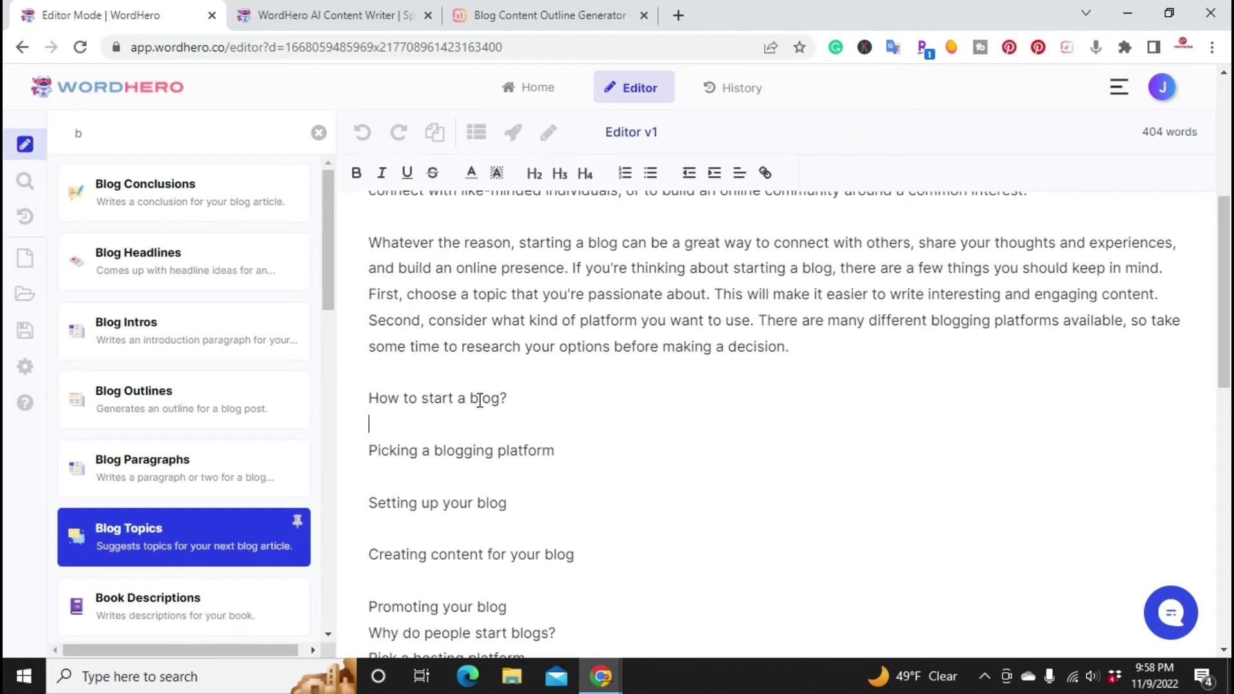
pyautogui.click(467, 399)
pyautogui.tripleClick(467, 398)
pyautogui.click(534, 174)
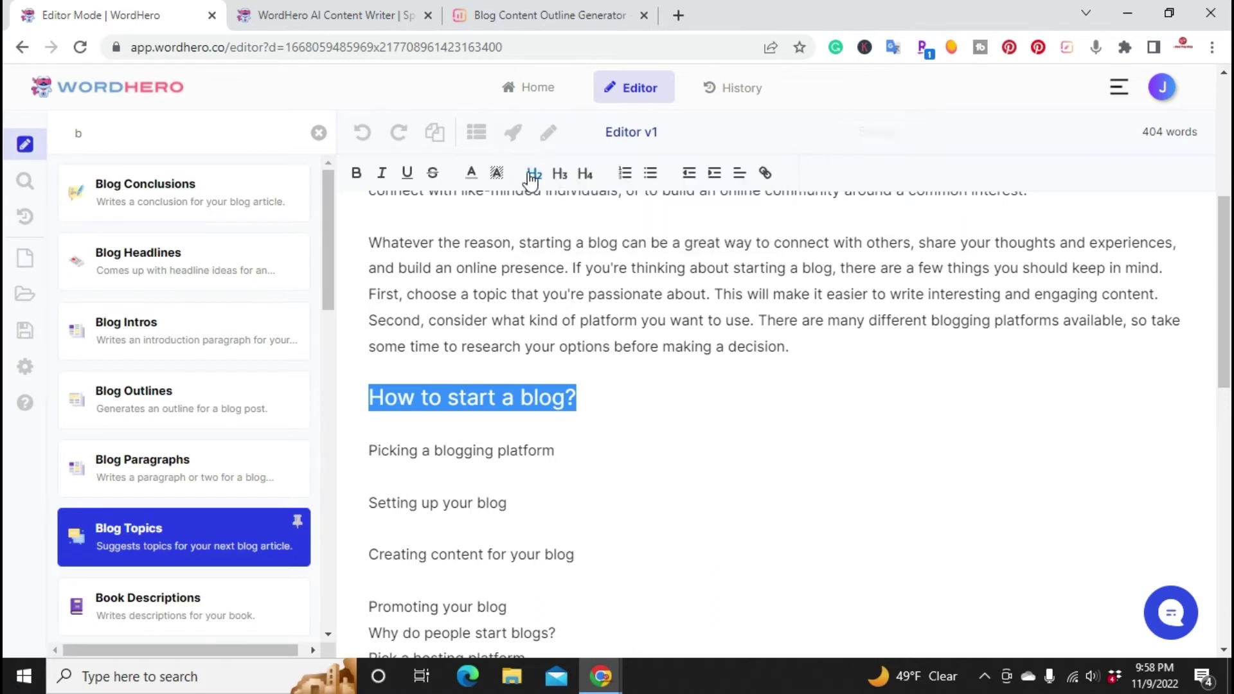
# Step: Generate Blog Paragraphs under the heading and join the stray 'B' into 'Blogging'
pyautogui.click(524, 138)
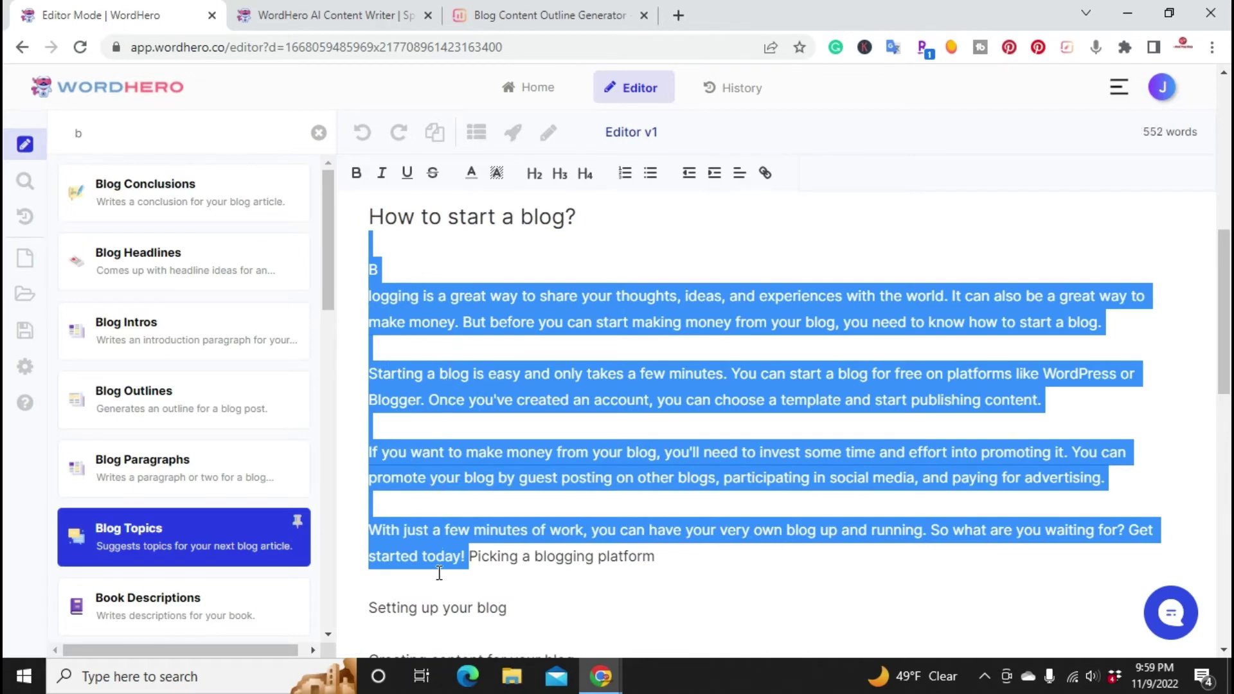
pyautogui.click(373, 297)
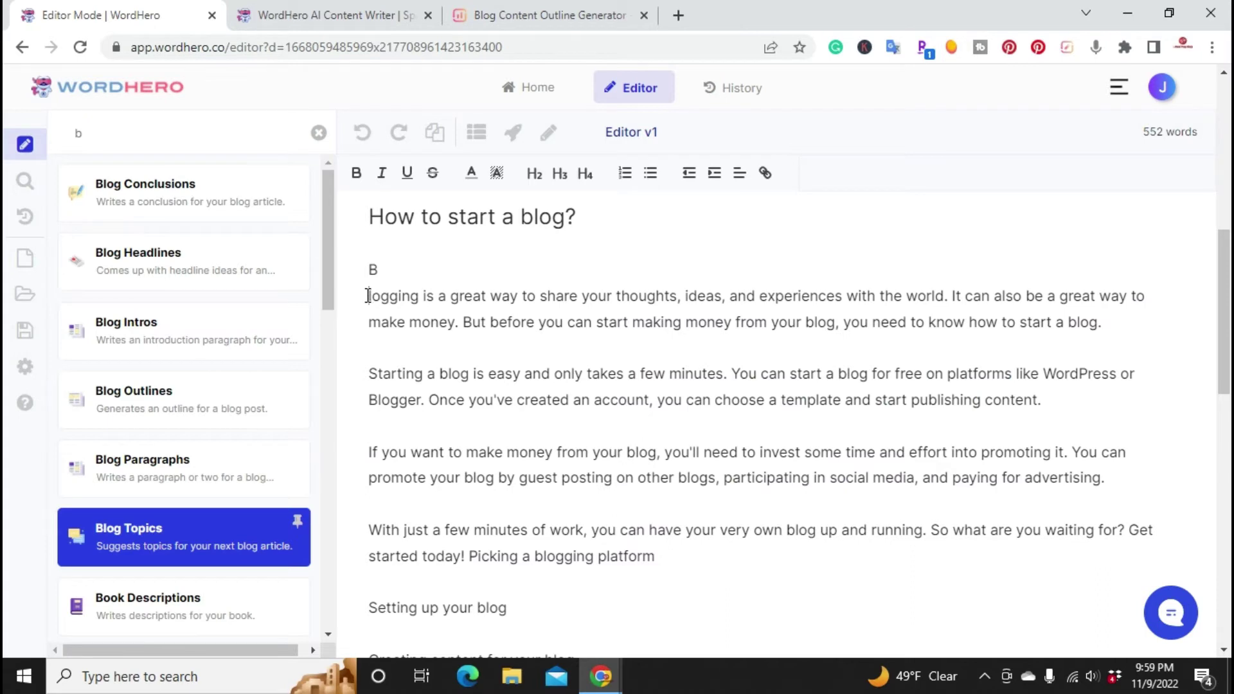
pyautogui.press('BackSpace')
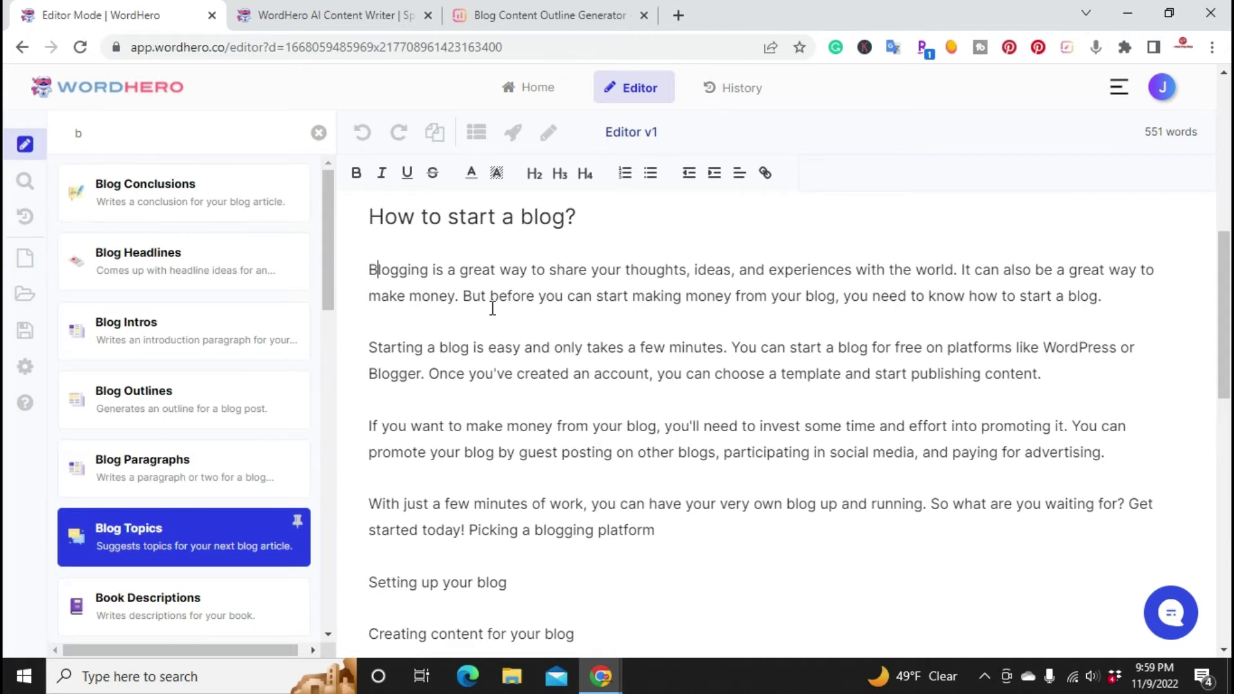
# Step: Delete the first generated paragraph and the empty line above 'Starting a blog'
pyautogui.click(1113, 303)
pyautogui.moveTo(1120, 300); pyautogui.dragTo(370, 250)
pyautogui.press('BackSpace')
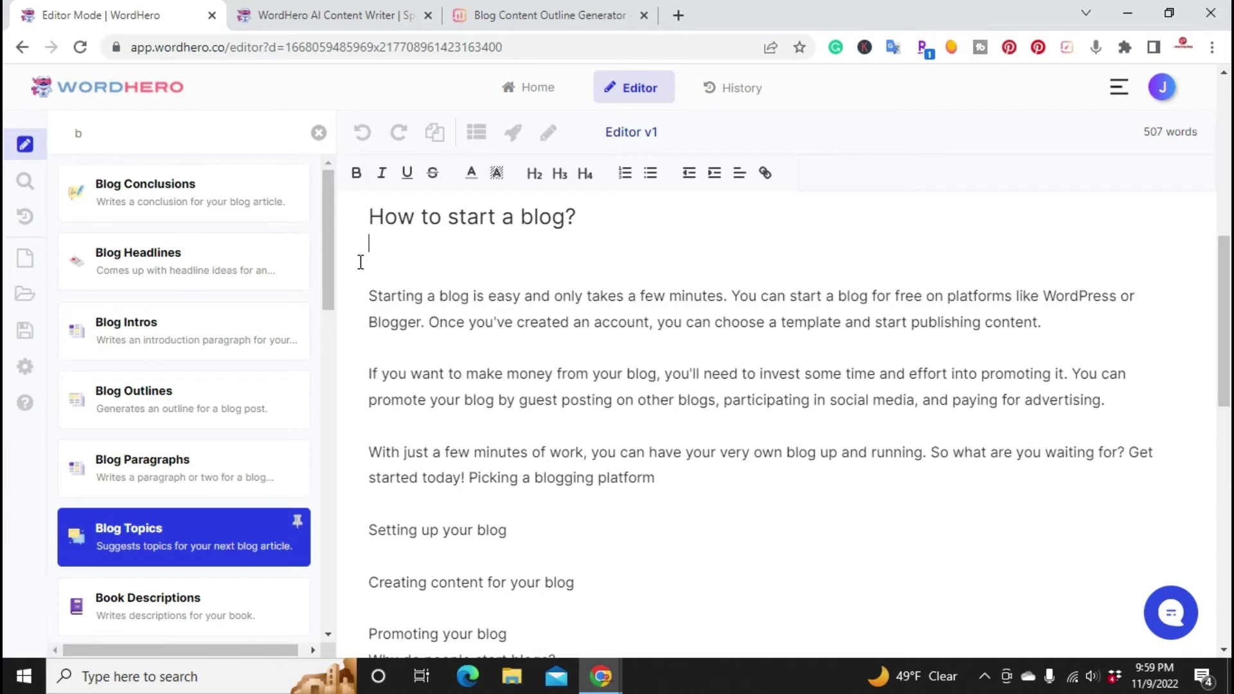
pyautogui.press('BackSpace')
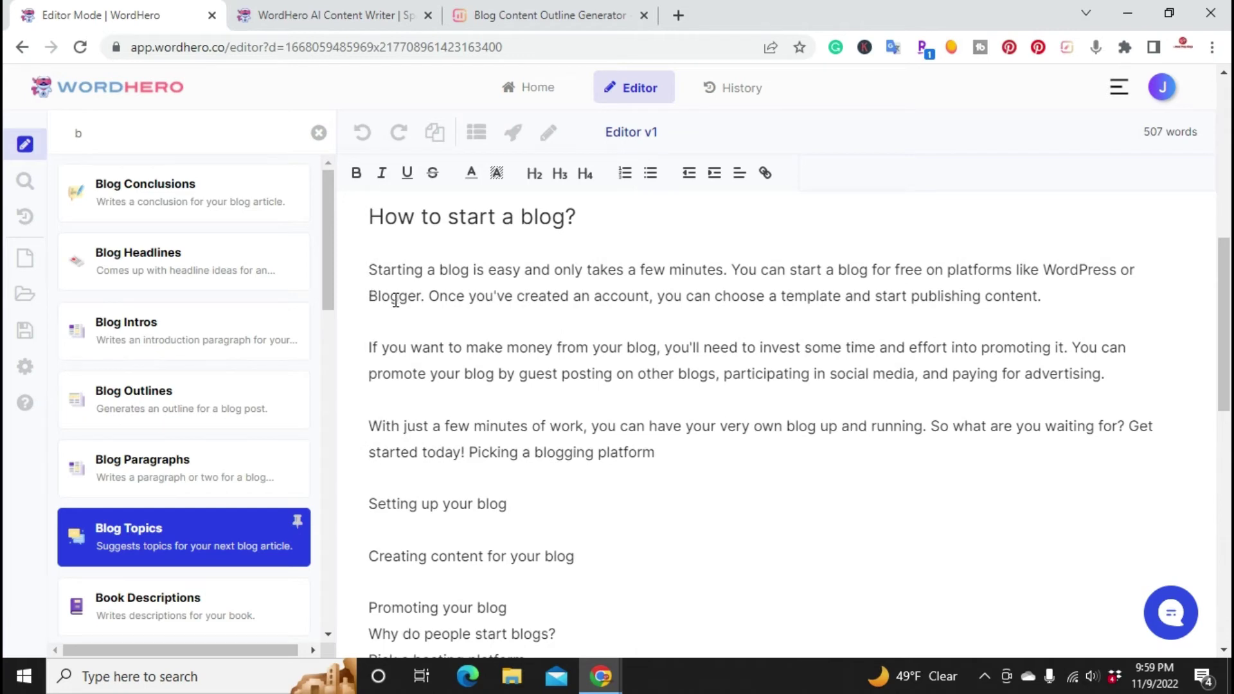
# Step: Put 'Picking a blogging platform' on its own line, with a blank line after 'started today!'
pyautogui.click(470, 451)
pyautogui.press('Return')
pyautogui.scroll(-1, 487, 447)
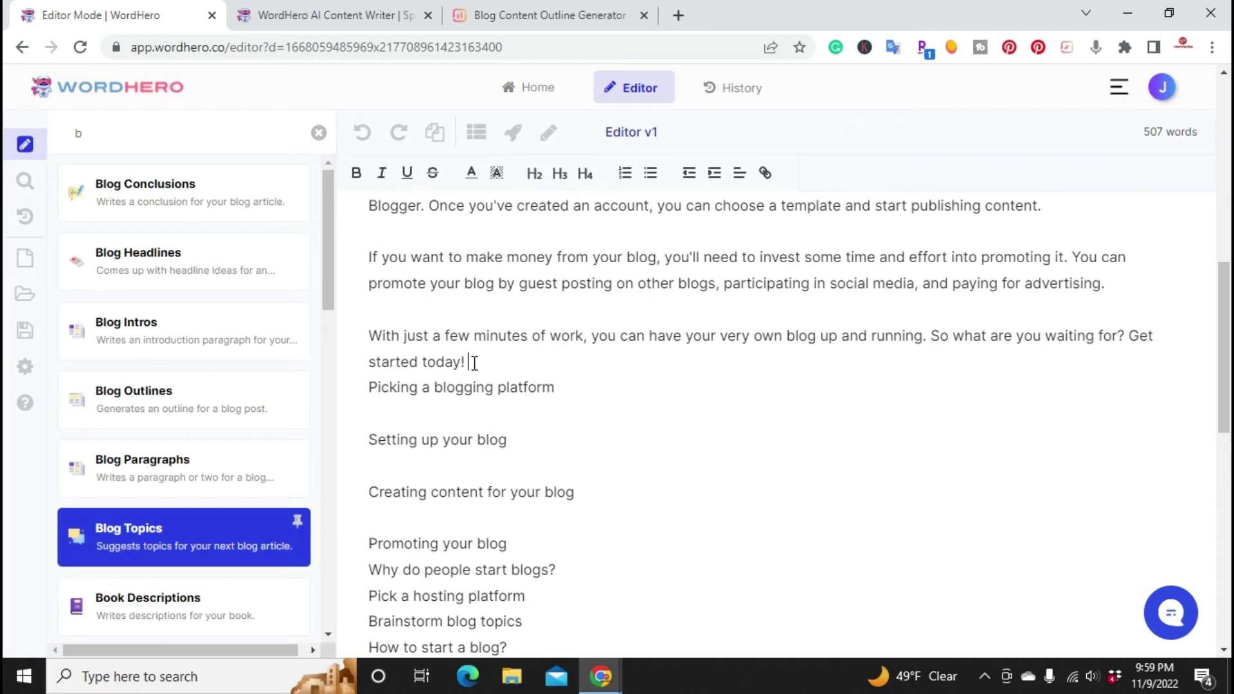
pyautogui.press('Return')
pyautogui.scroll(-3, 455, 406)
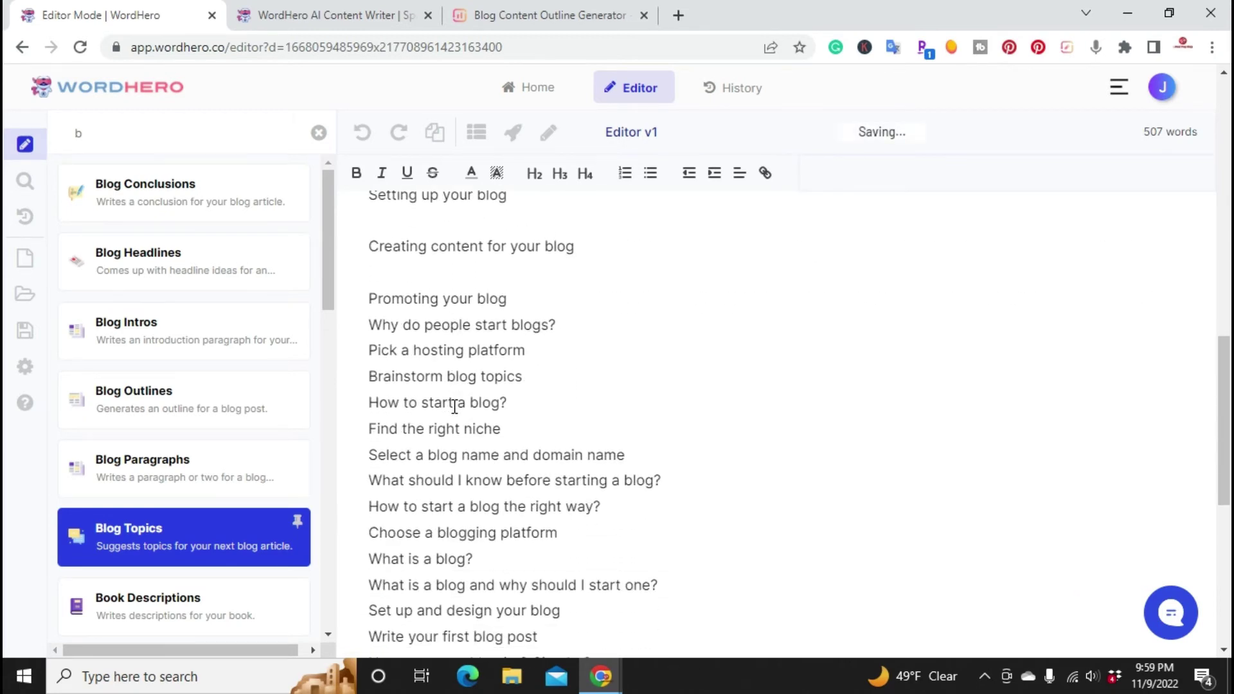
pyautogui.scroll(4, 454, 406)
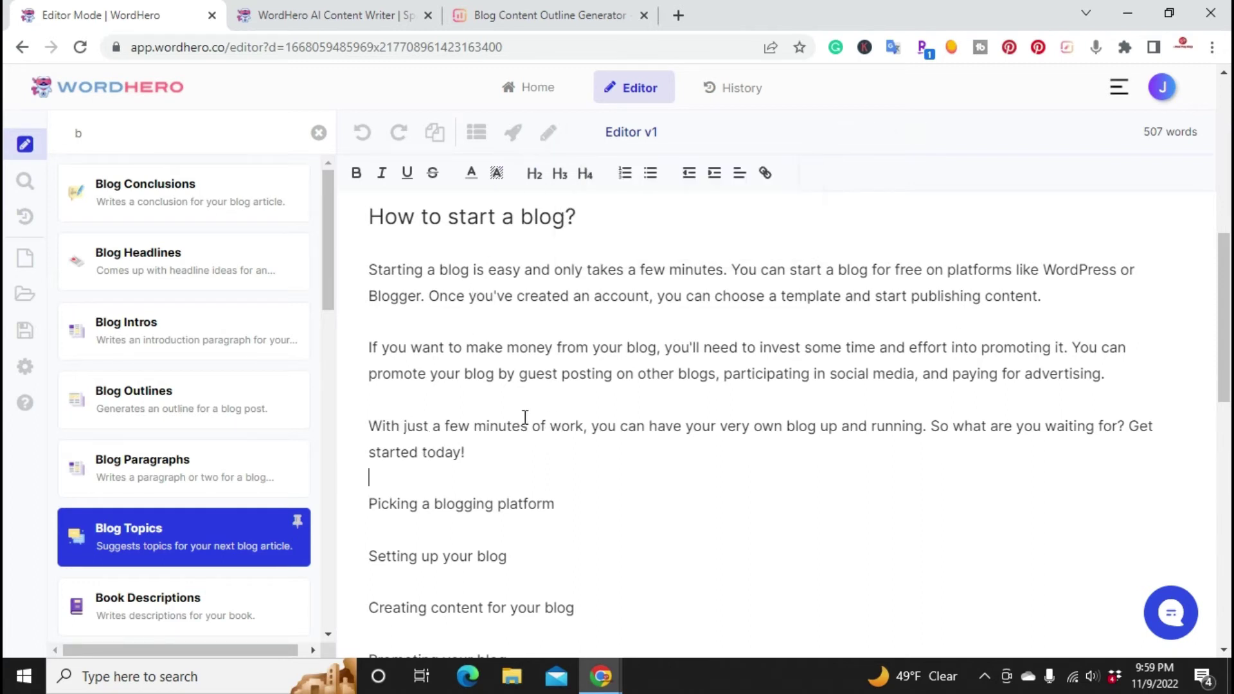
pyautogui.moveTo(492, 452); pyautogui.dragTo(369, 270)
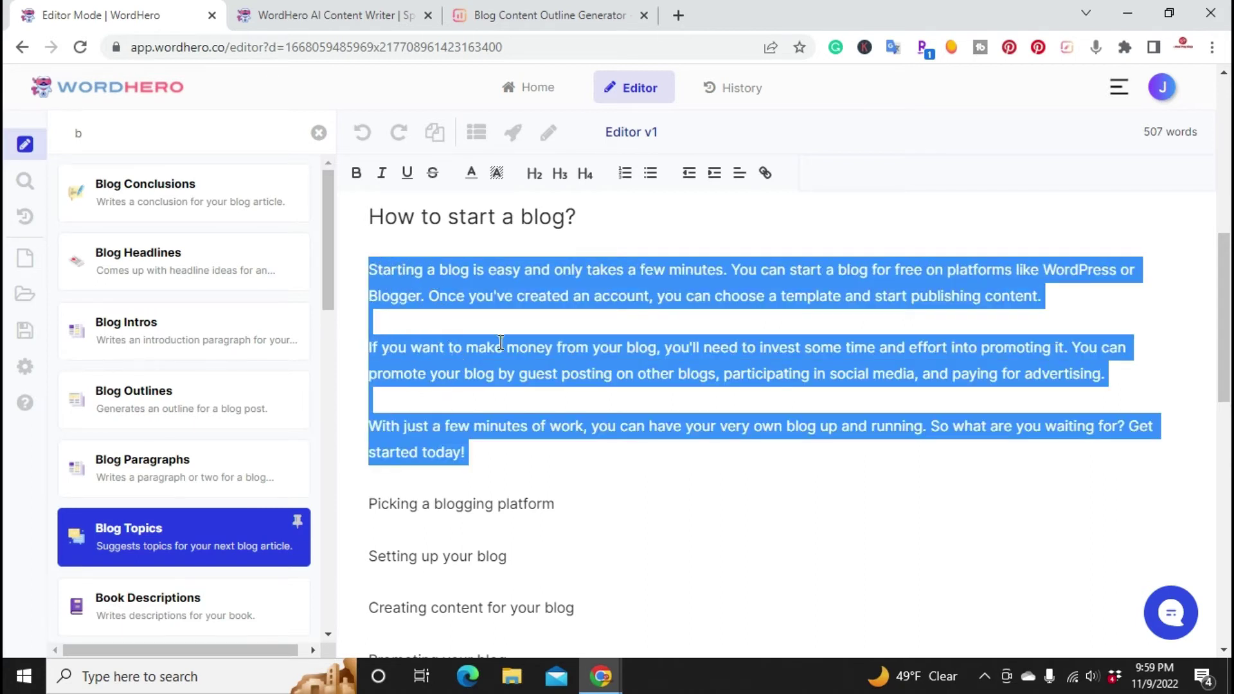
pyautogui.click(547, 135)
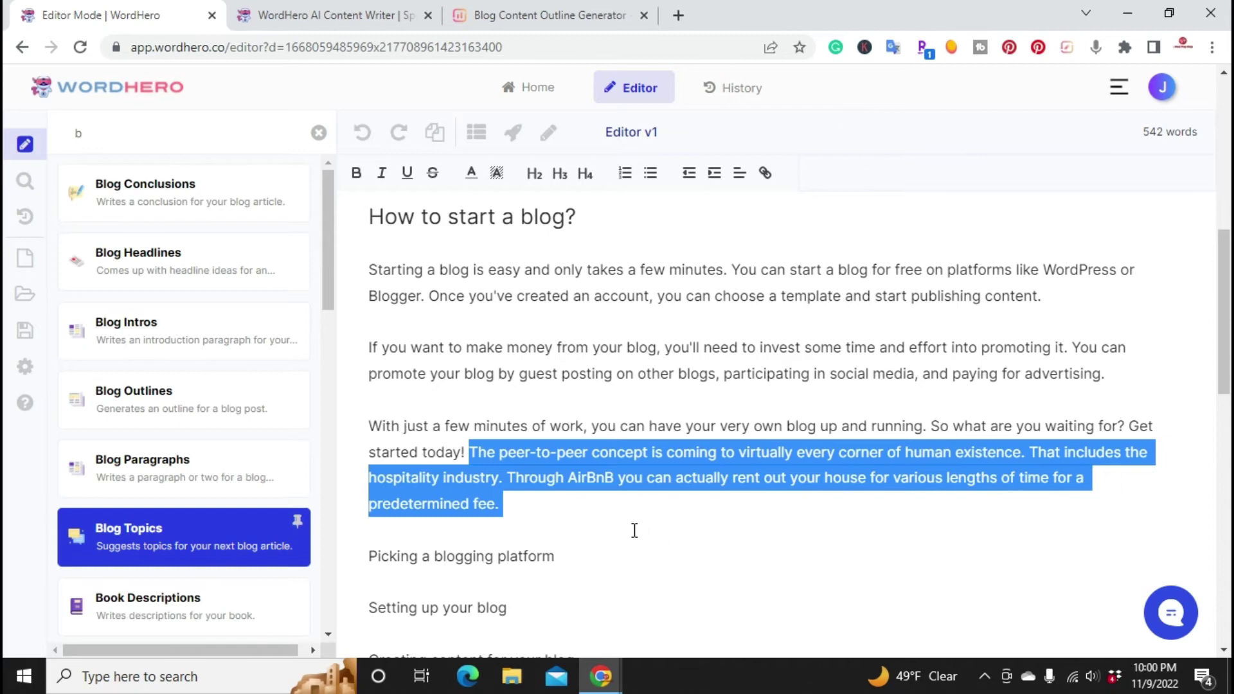
pyautogui.moveTo(634, 530)
pyautogui.mouseDown()
pyautogui.moveTo(566, 518)
pyautogui.moveTo(482, 479)
pyautogui.moveTo(469, 453)
pyautogui.mouseUp()
pyautogui.press('BackSpace')
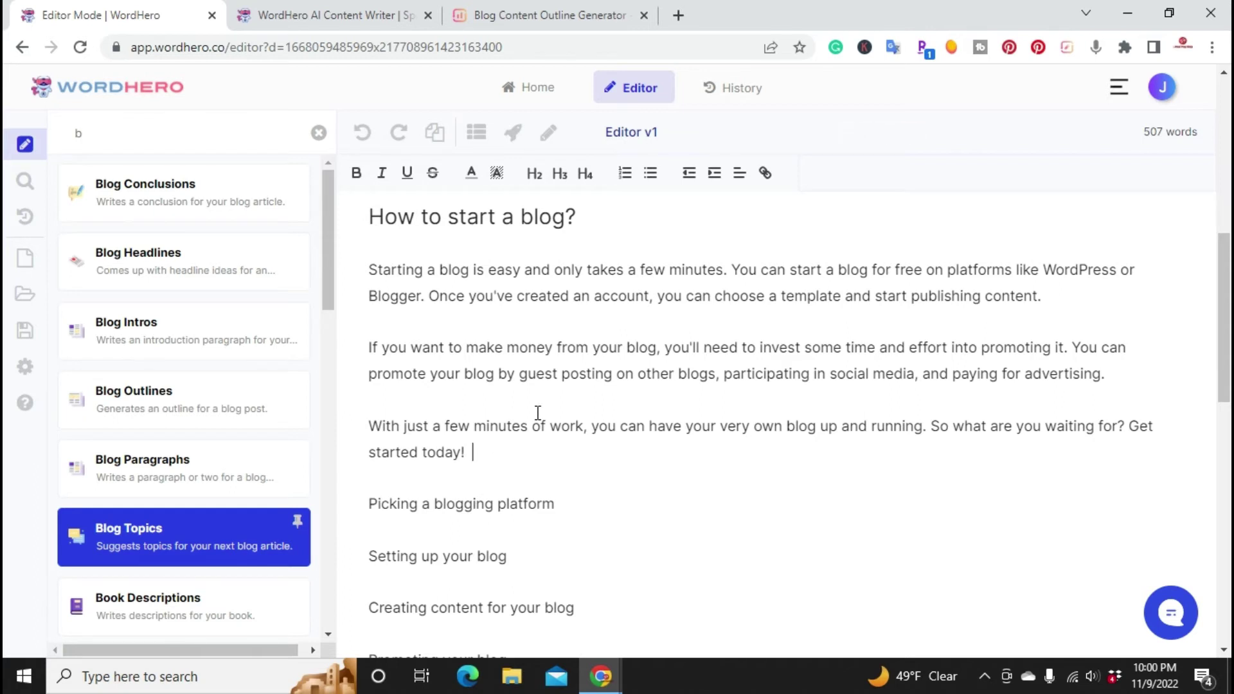
# Step: Have the AI continue 'Starting a blog can' and delete the off-topic '17. Create an App' line
pyautogui.write('Starting a blog')
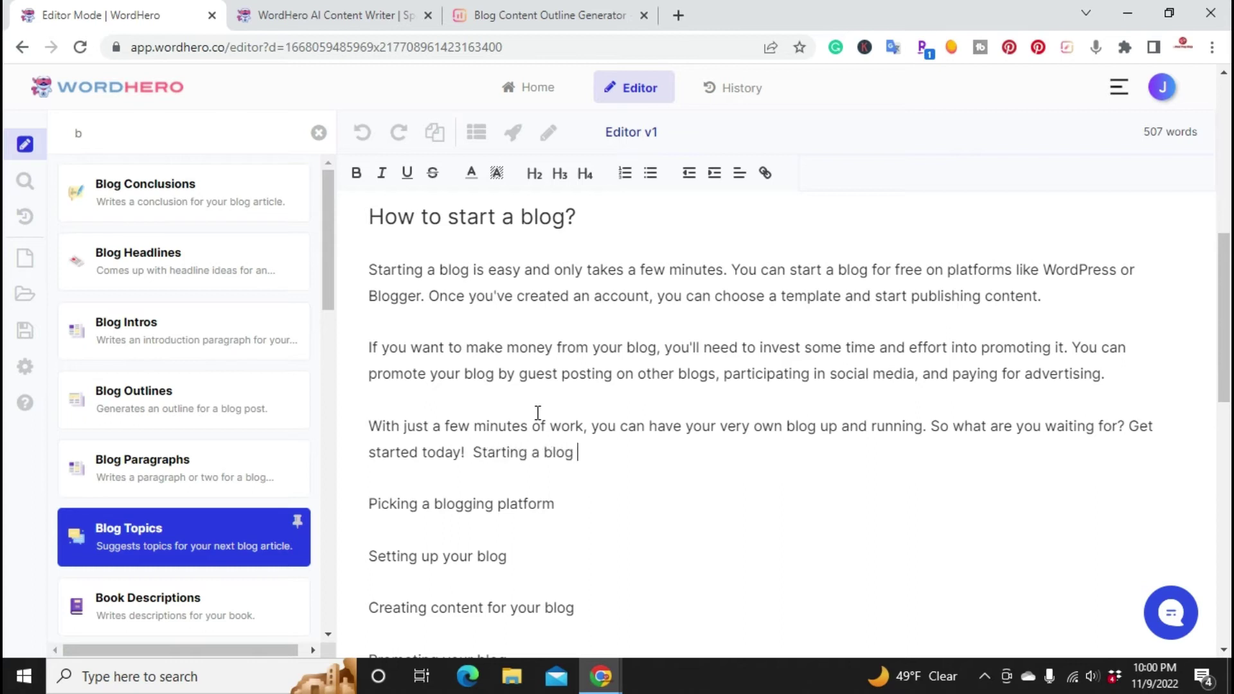
pyautogui.write(' can be')
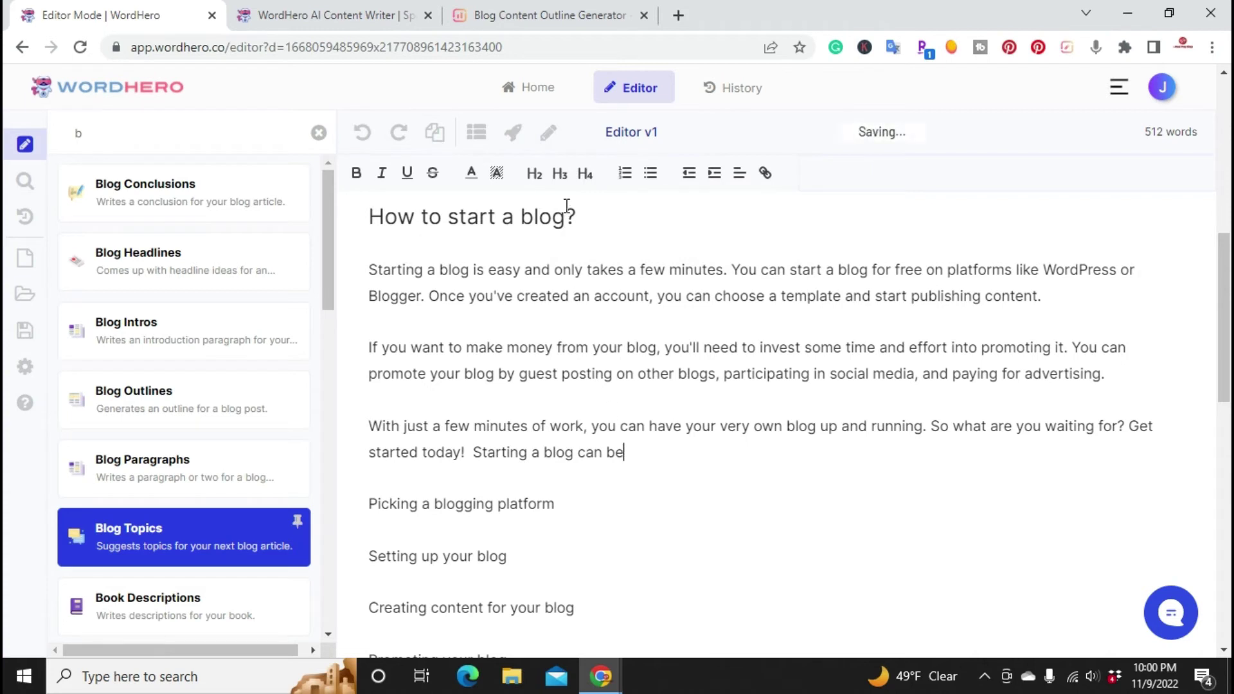
pyautogui.click(548, 144)
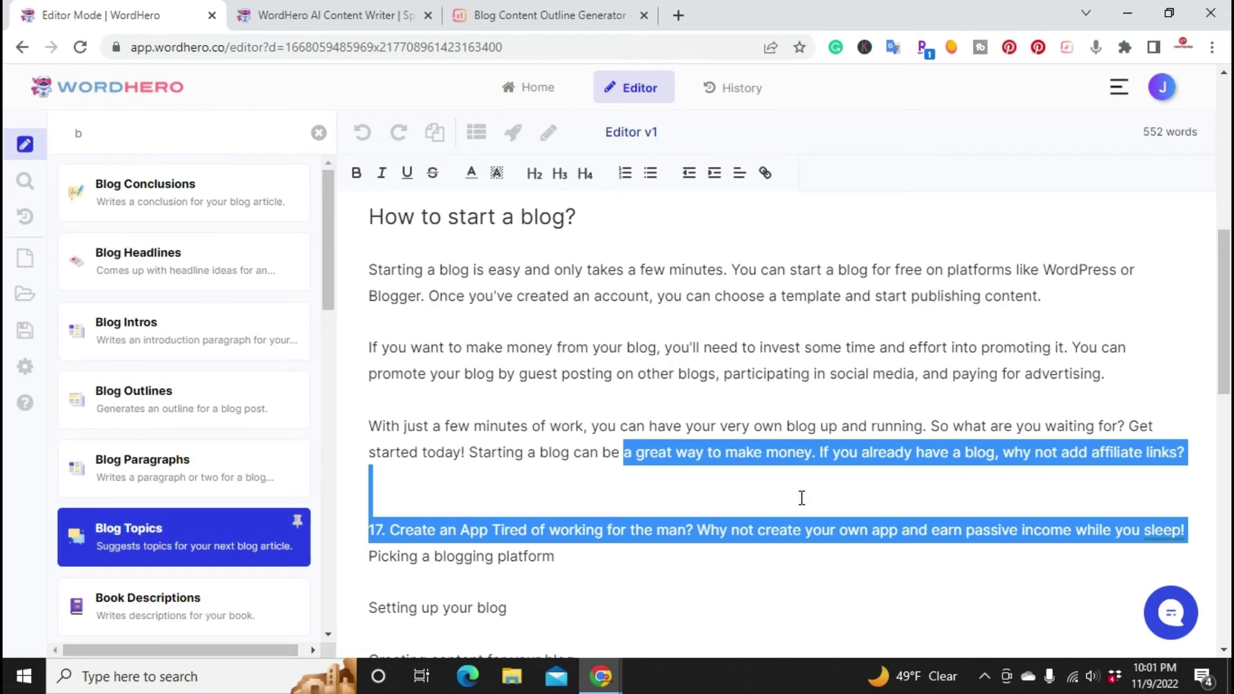
pyautogui.click(381, 524)
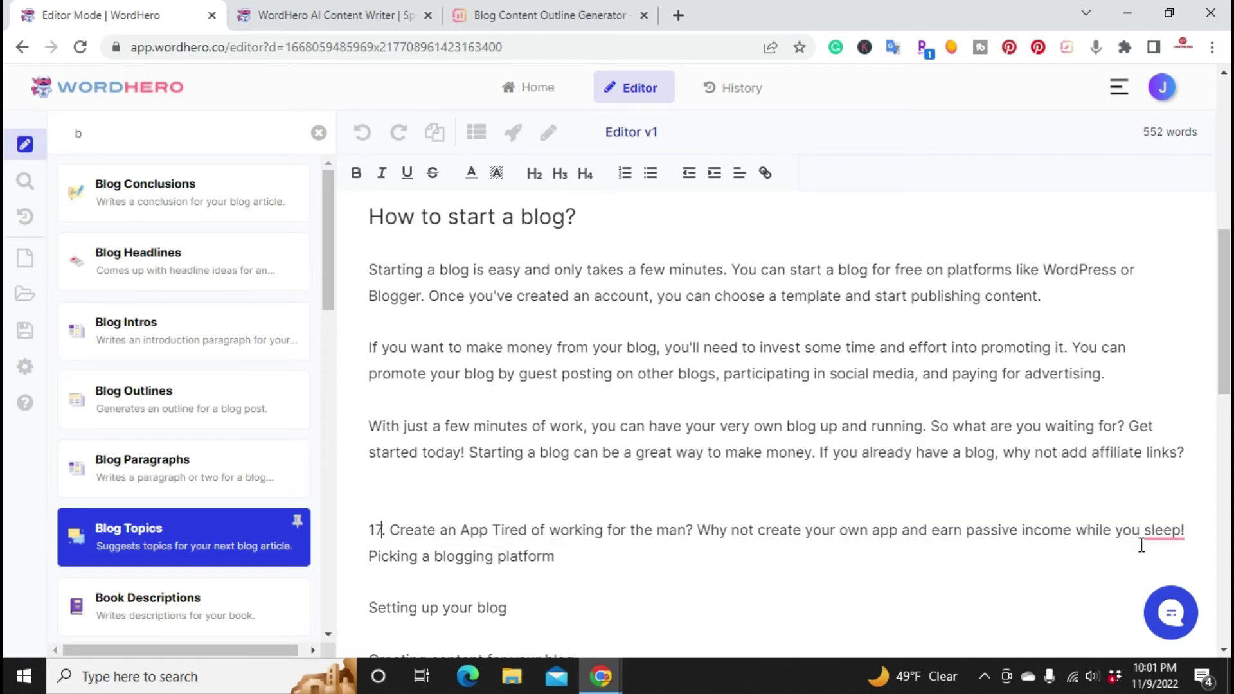
pyautogui.moveTo(1183, 532); pyautogui.dragTo(370, 535)
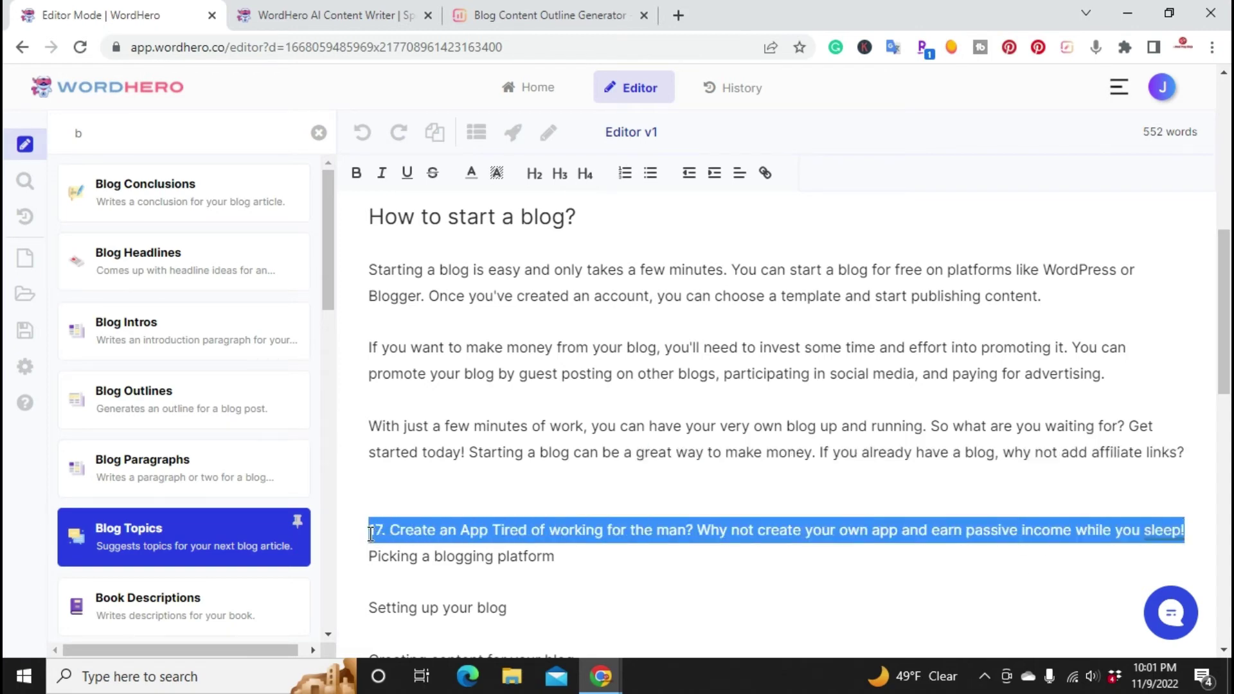
pyautogui.press('BackSpace')
pyautogui.press('BackSpace')
pyautogui.press('BackSpace')
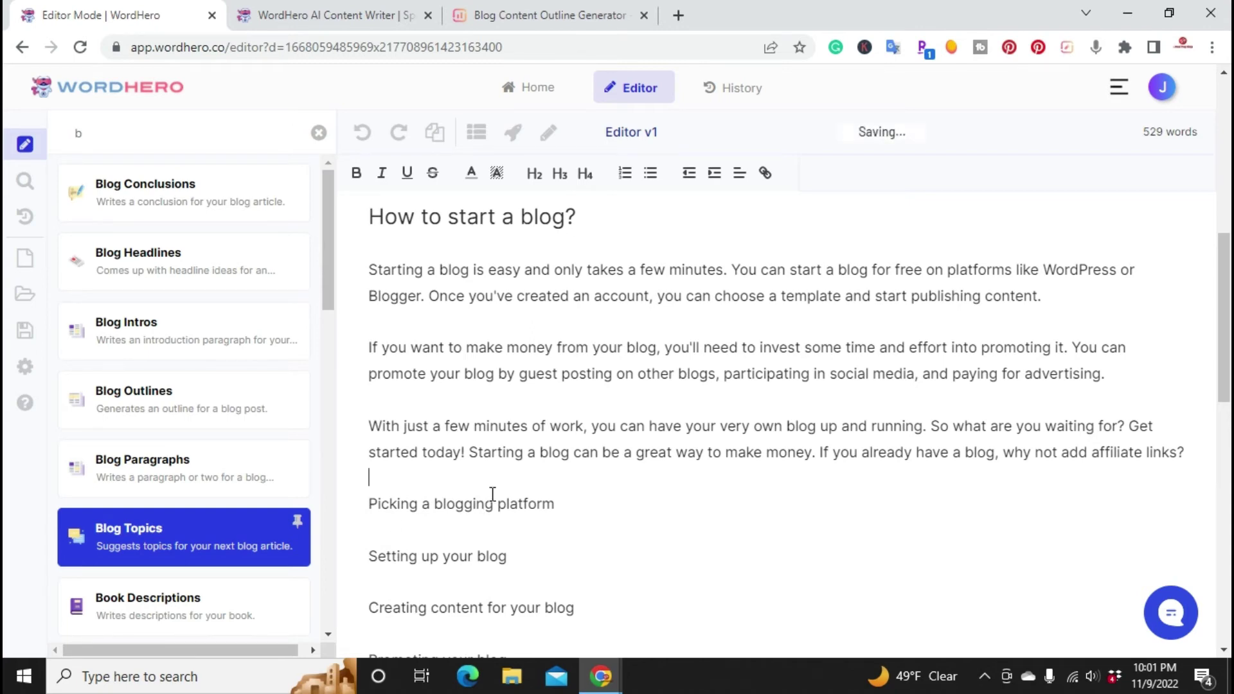
# Step: Scroll through the article to review the outline lines down to the Conclusion heading
pyautogui.scroll(4, 488, 465)
pyautogui.scroll(-11, 488, 465)
pyautogui.scroll(-1, 488, 464)
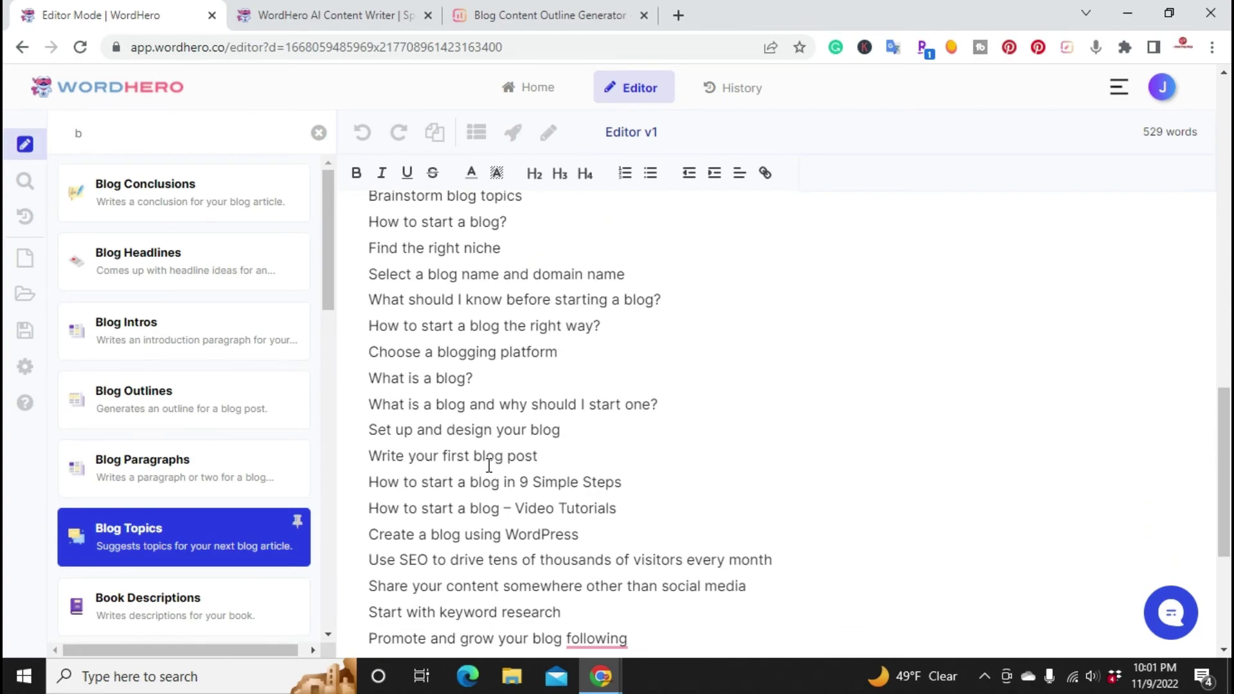
pyautogui.scroll(5, 488, 464)
pyautogui.scroll(1, 488, 464)
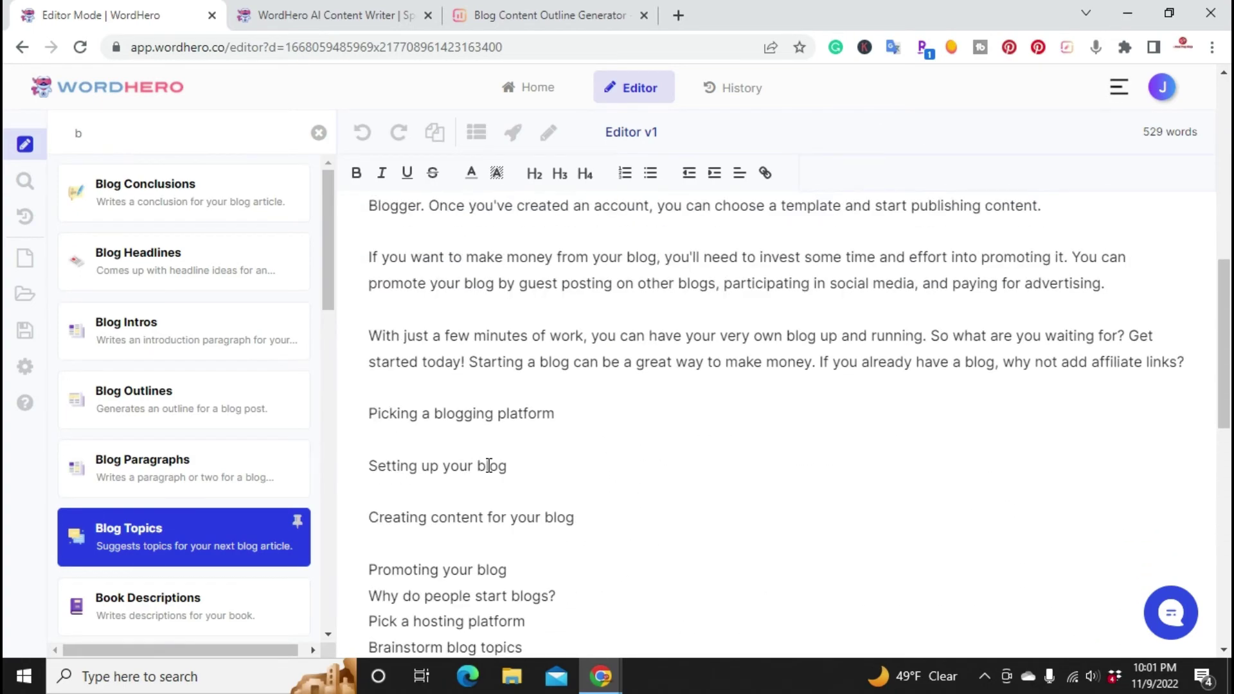
pyautogui.scroll(3, 488, 465)
pyautogui.scroll(-3, 489, 464)
pyautogui.scroll(-3, 488, 465)
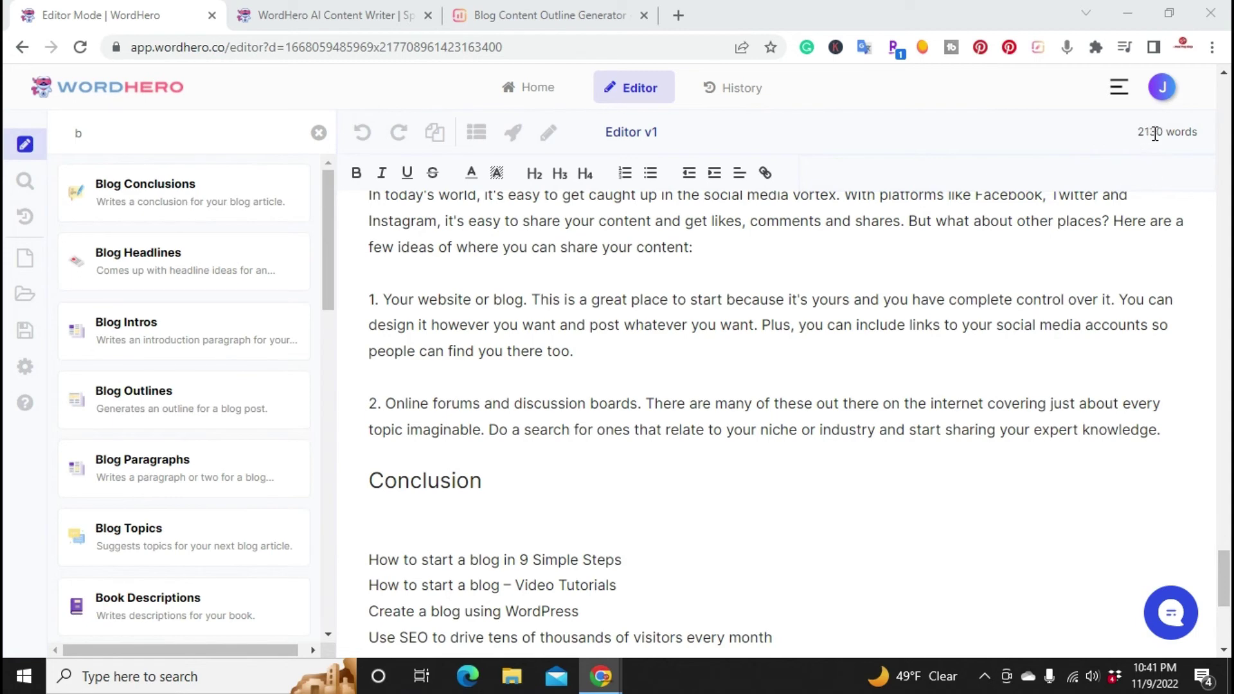
pyautogui.scroll(4, 950, 385)
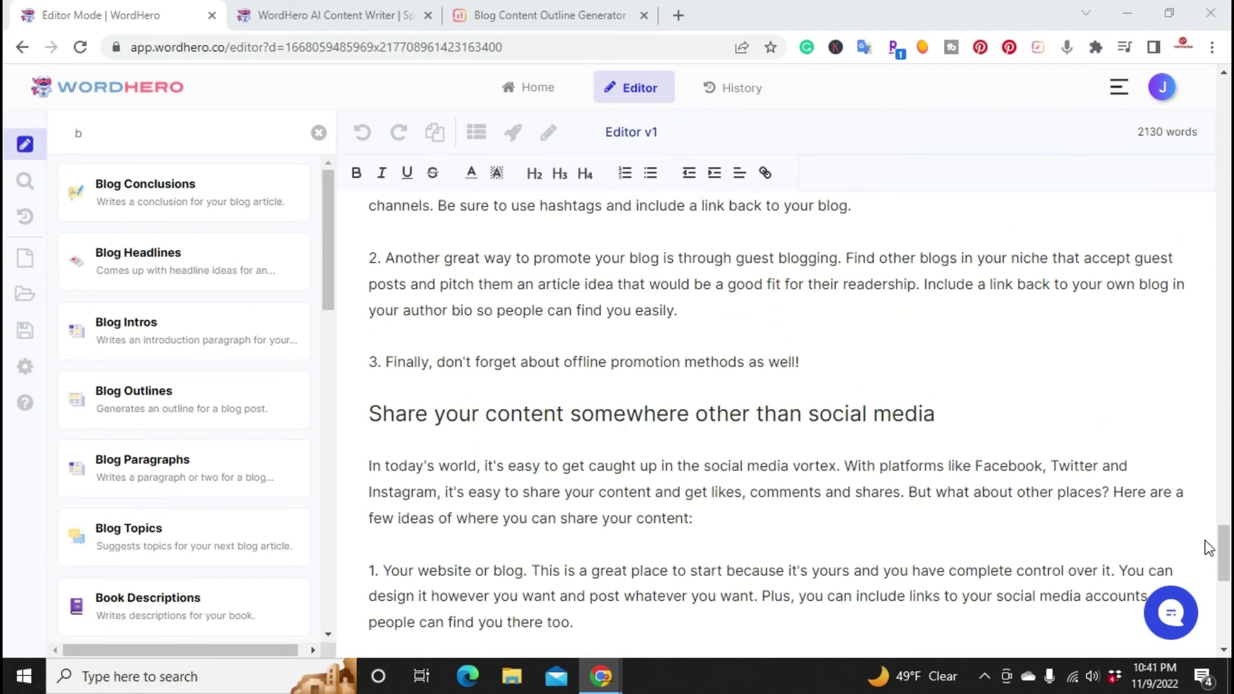
pyautogui.moveTo(1222, 548); pyautogui.dragTo(1217, 110)
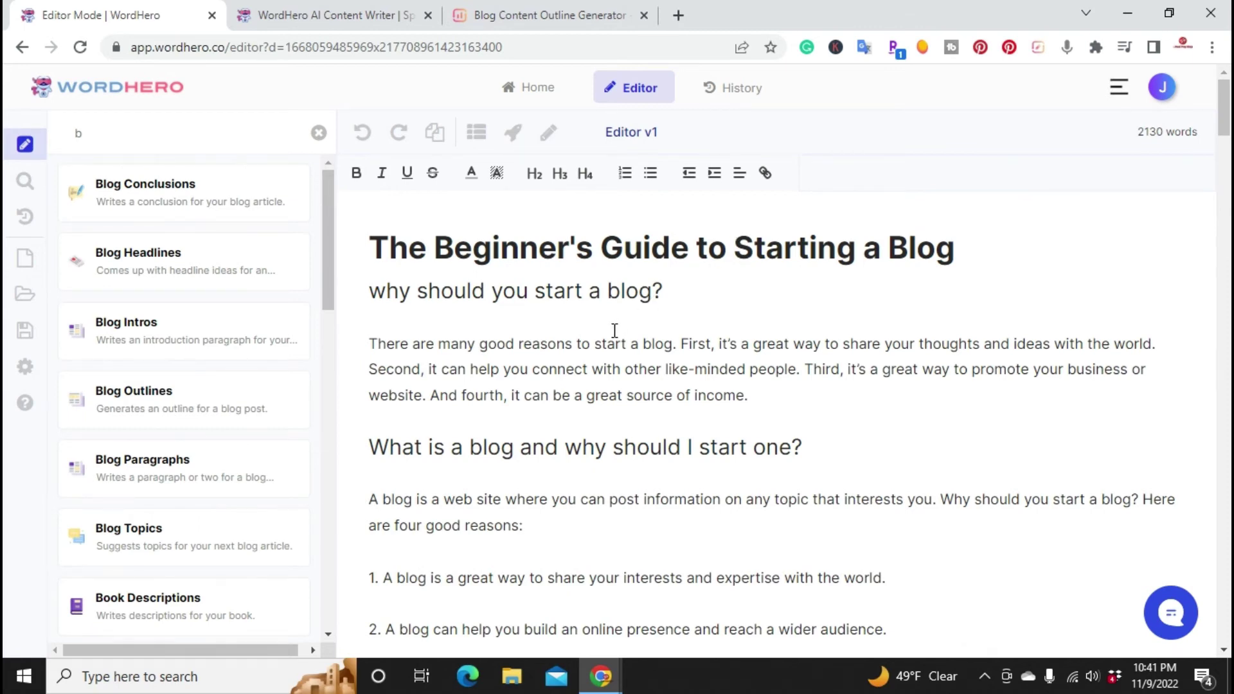
pyautogui.scroll(-1, 630, 384)
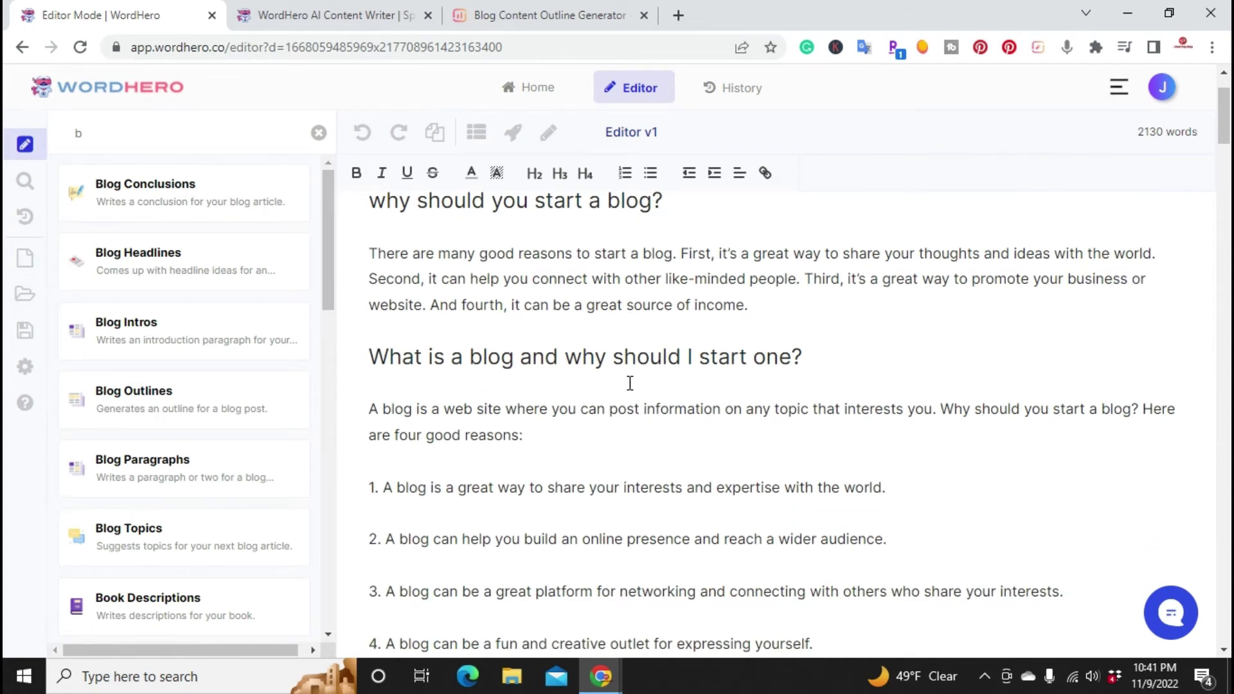
pyautogui.scroll(-4, 629, 386)
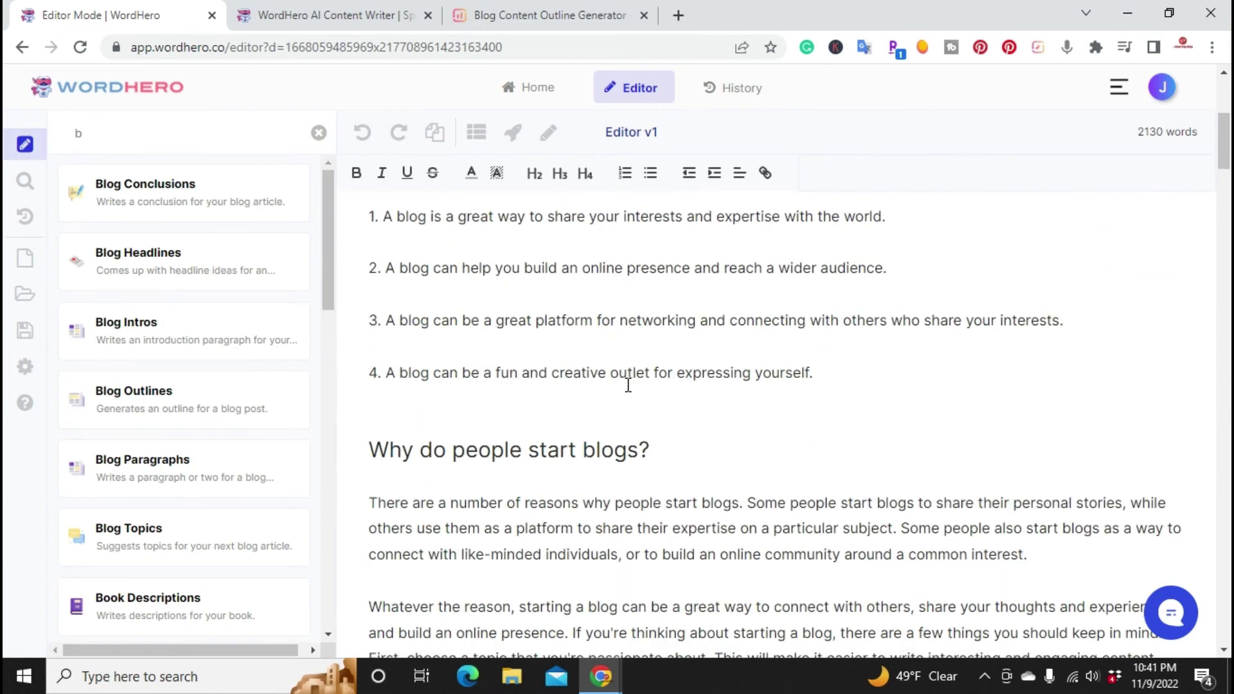
pyautogui.scroll(-6, 628, 385)
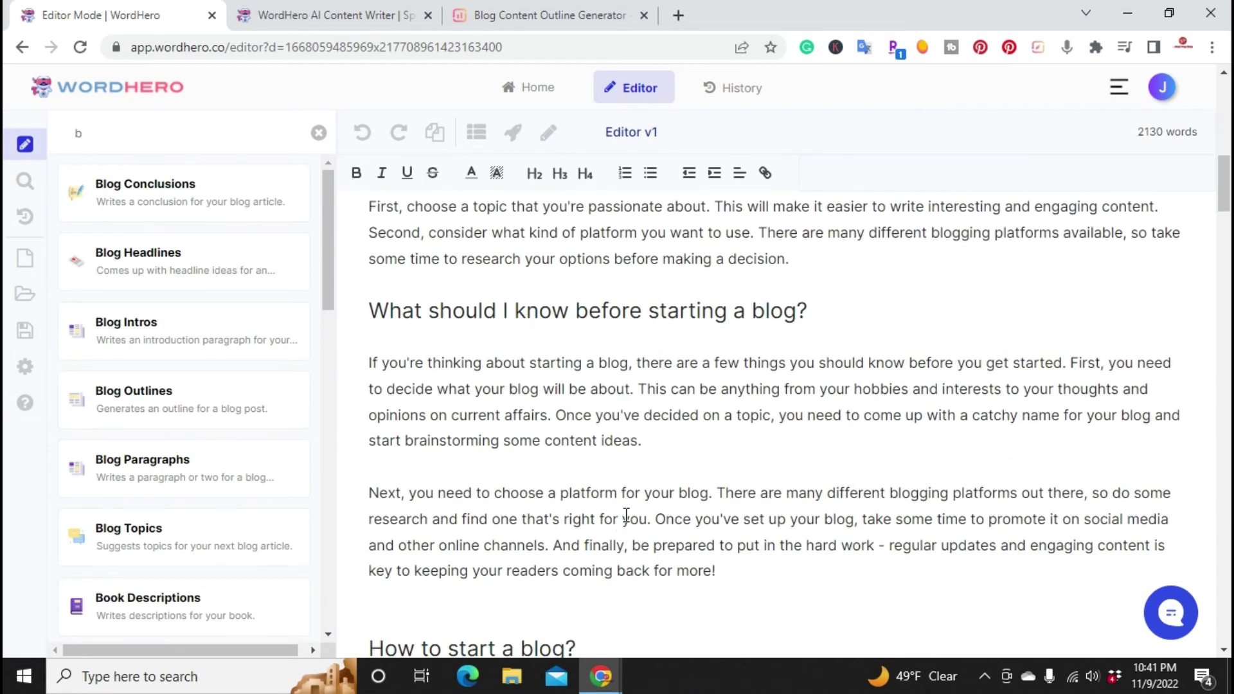
pyautogui.scroll(-6, 627, 514)
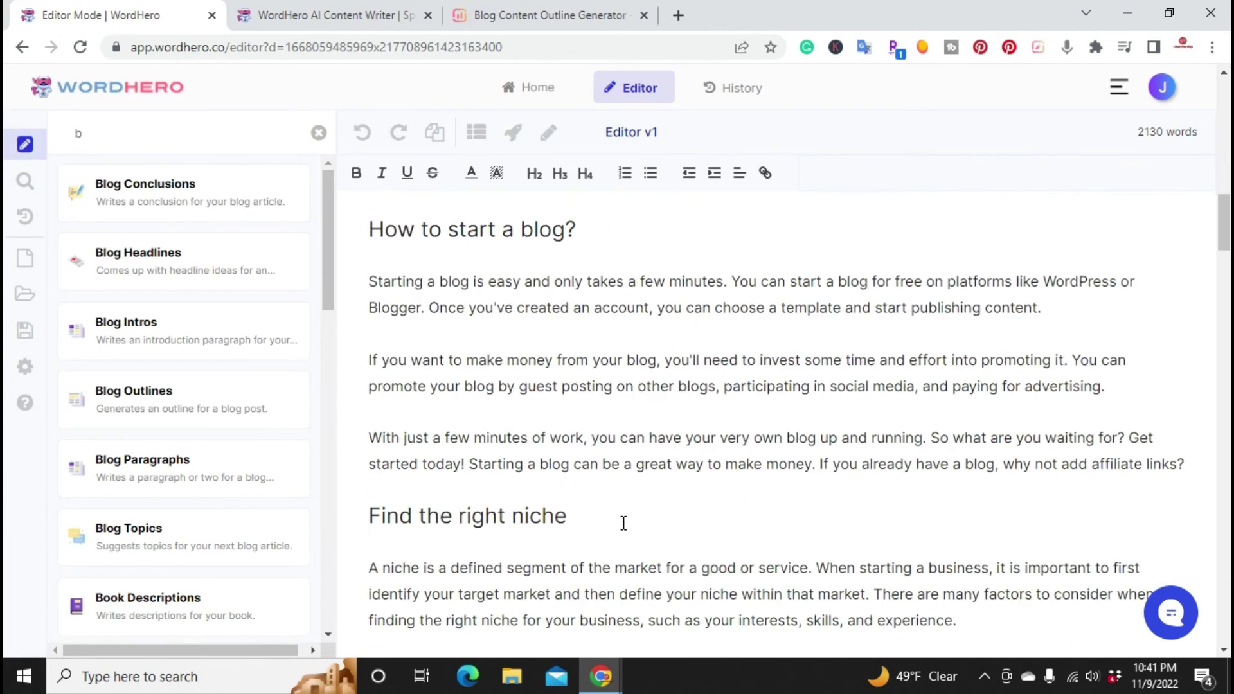
pyautogui.scroll(-1, 622, 523)
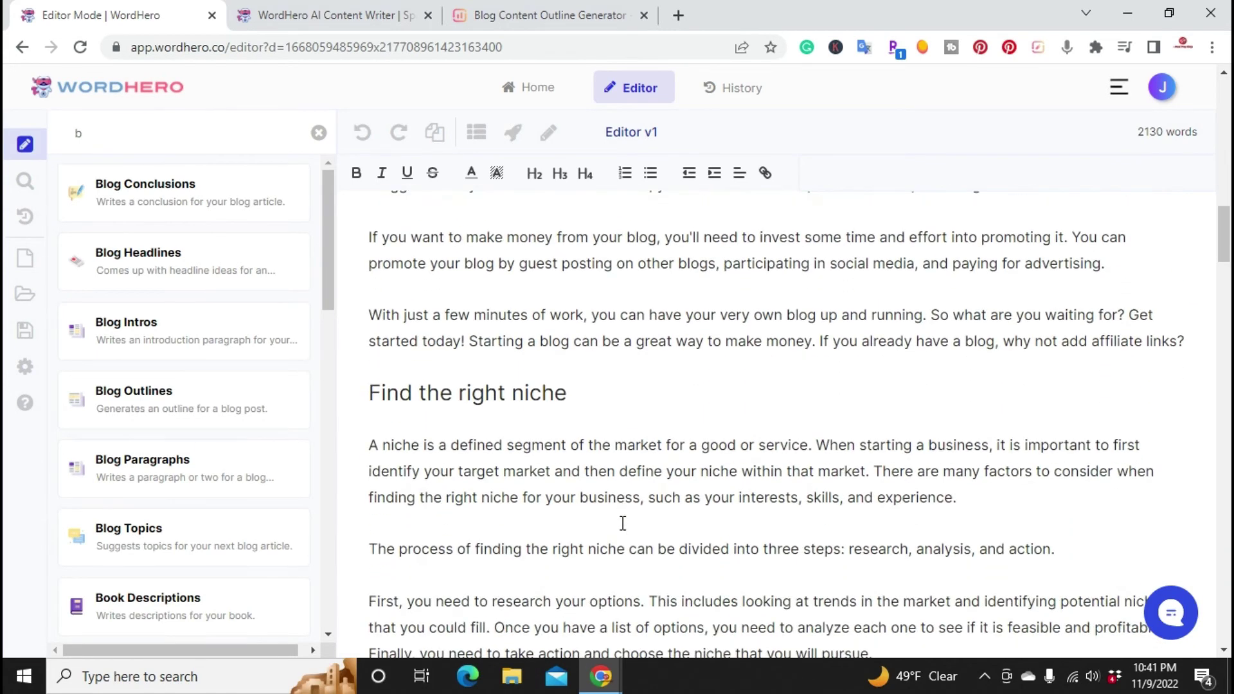
pyautogui.scroll(-3, 622, 519)
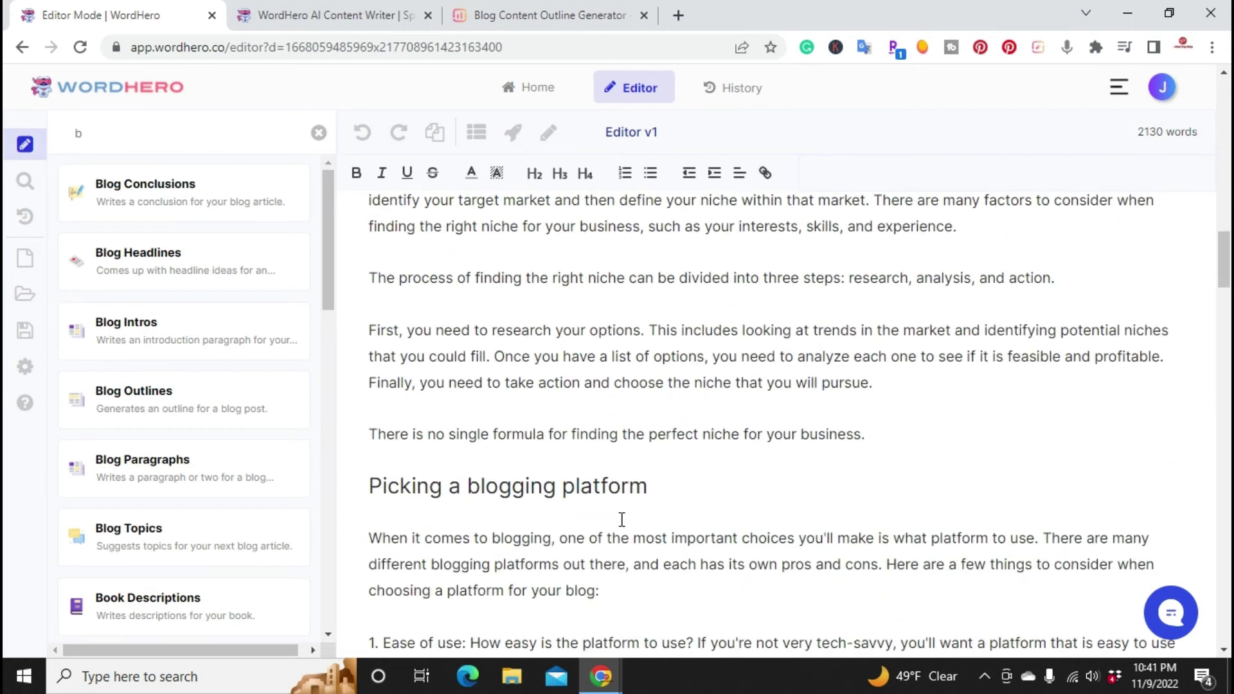
pyautogui.scroll(-7, 622, 519)
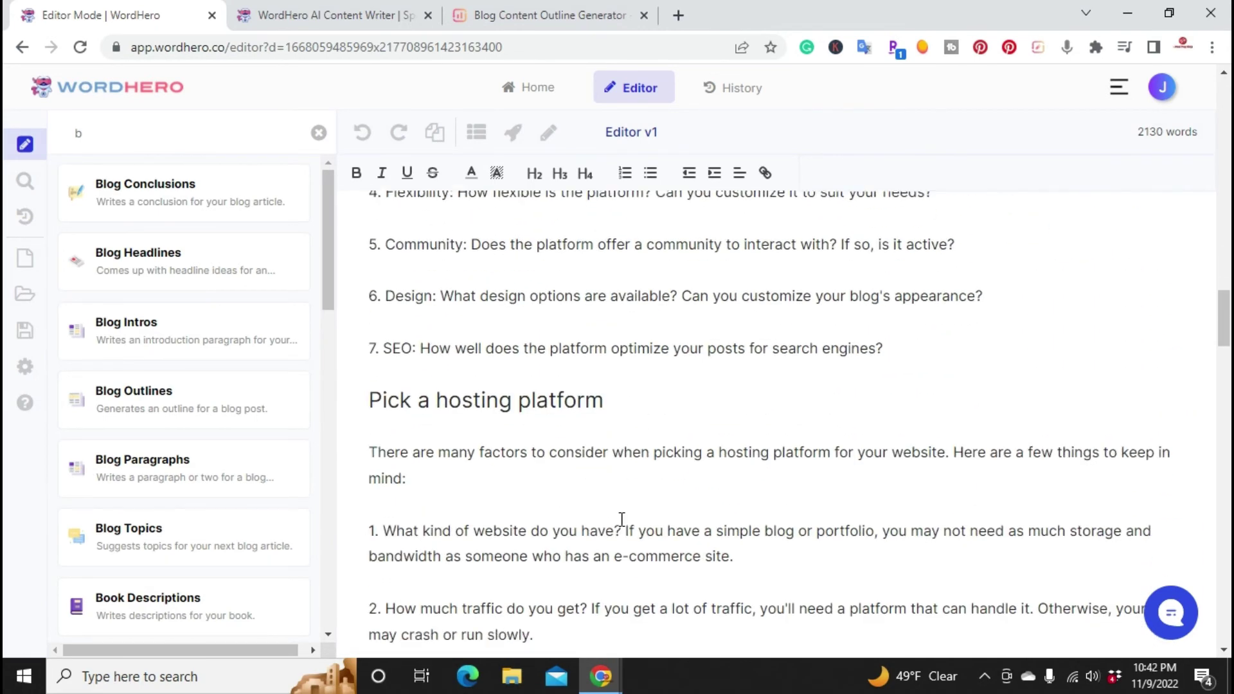
pyautogui.scroll(-7, 622, 519)
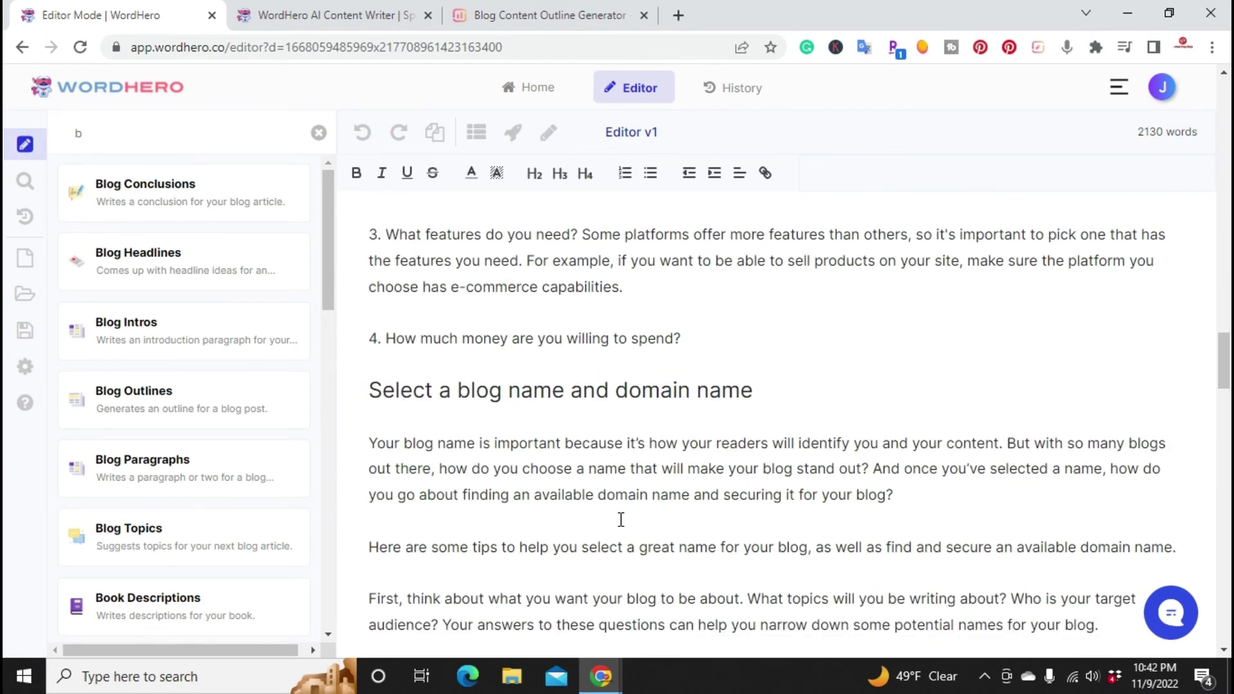
pyautogui.scroll(-5, 621, 519)
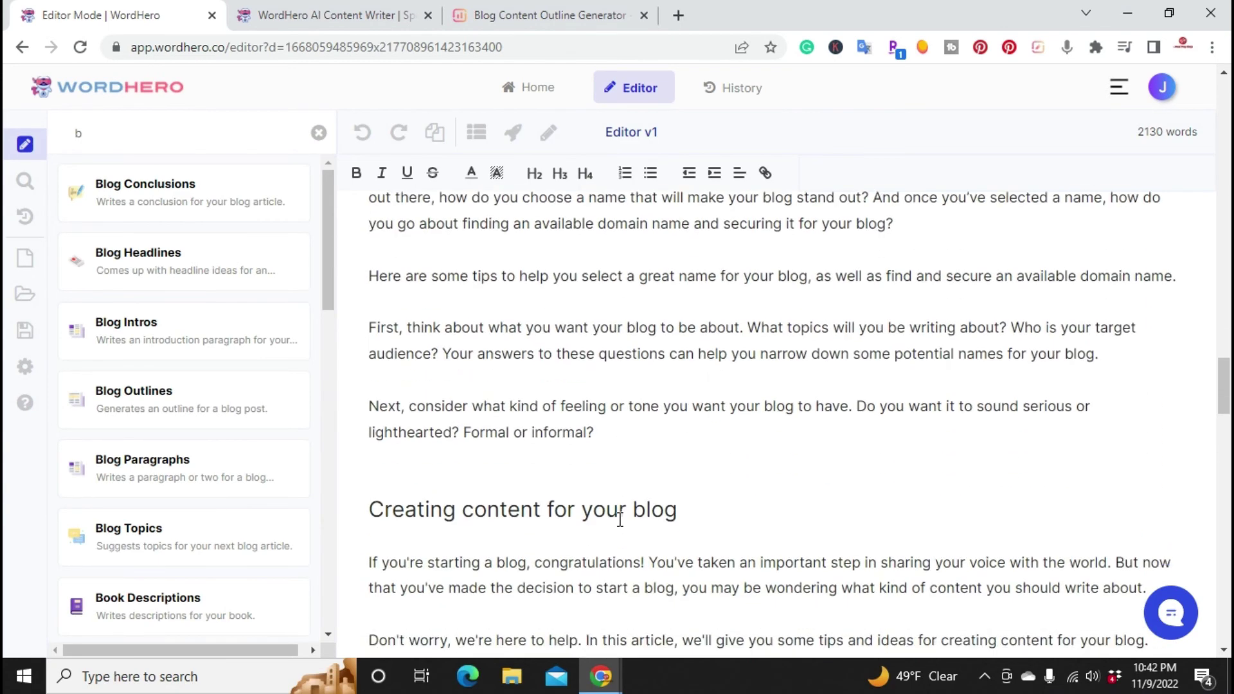
pyautogui.scroll(-3, 627, 514)
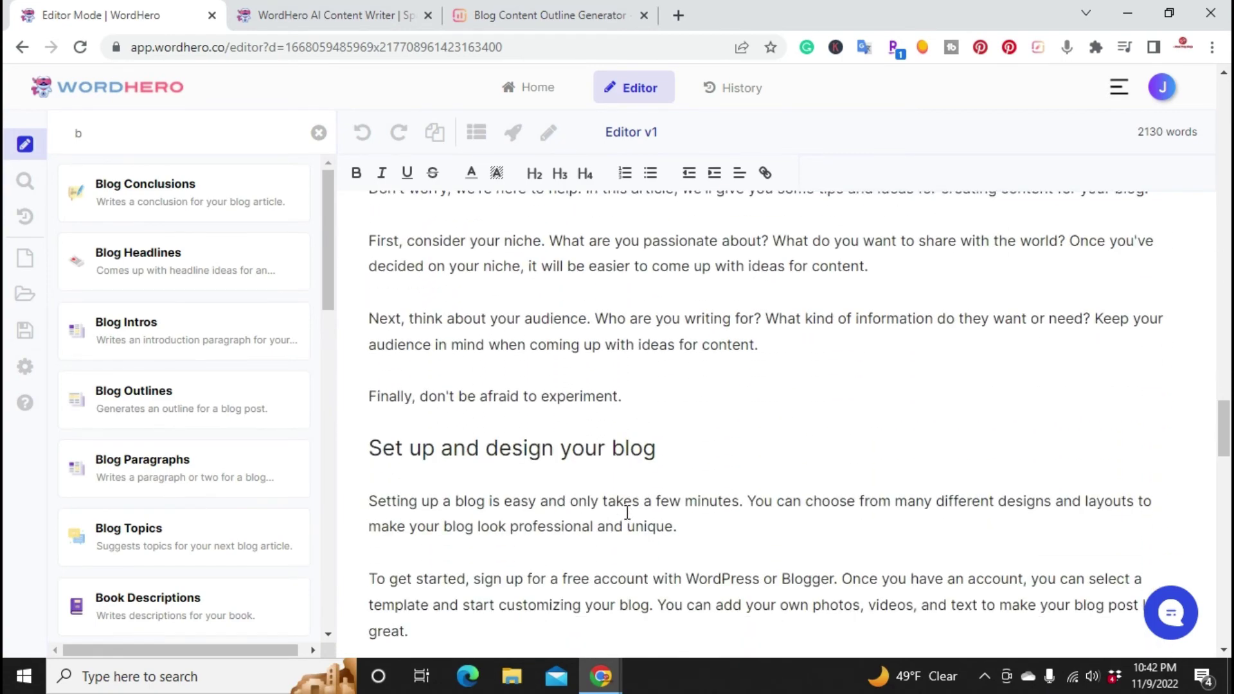
pyautogui.scroll(-4, 627, 512)
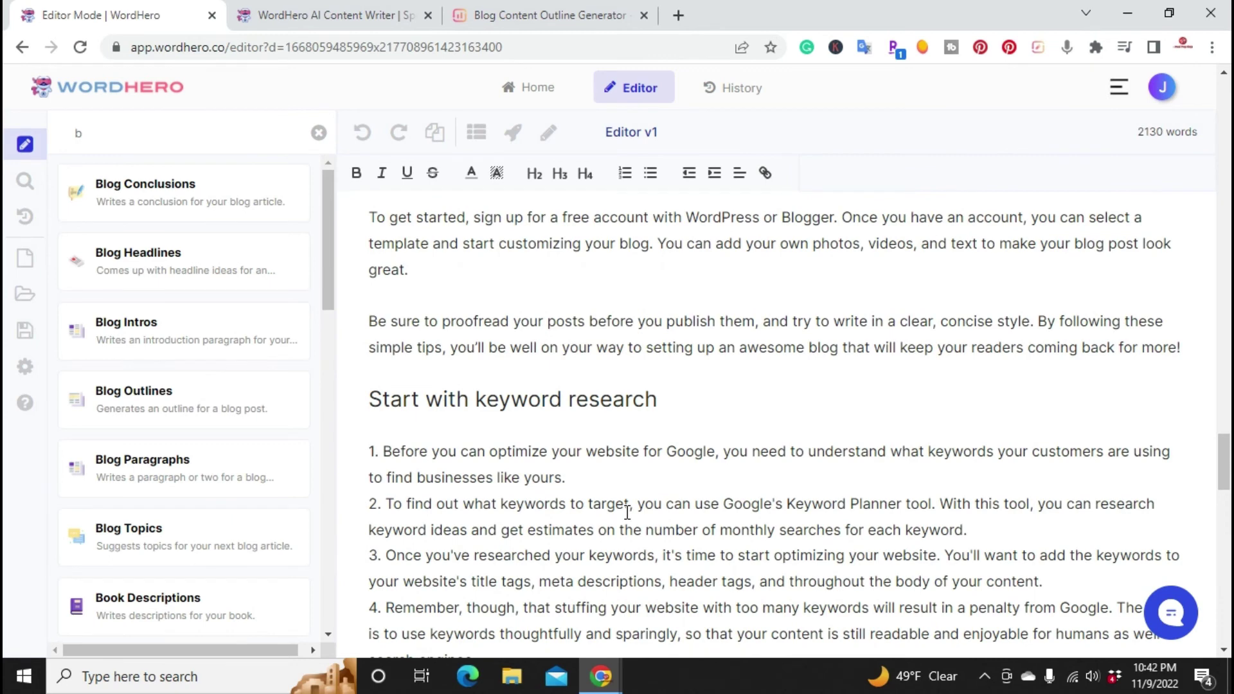
pyautogui.scroll(-3, 627, 512)
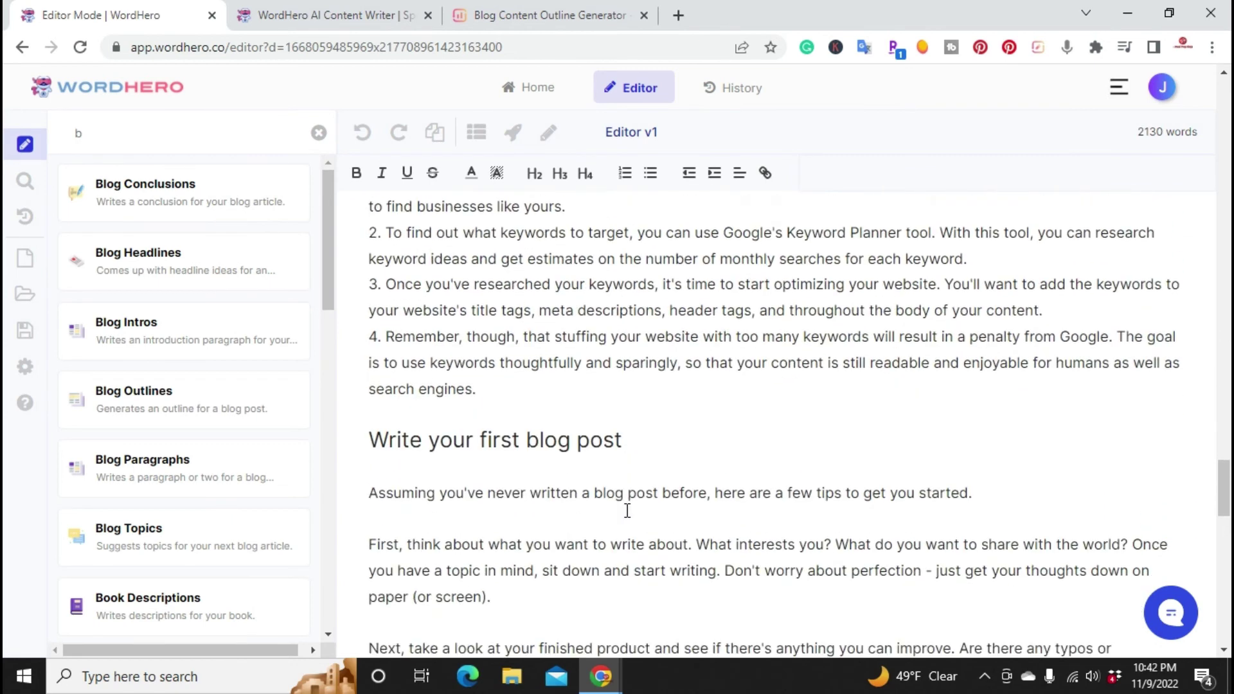
pyautogui.scroll(-4, 625, 506)
pyautogui.scroll(-4, 625, 507)
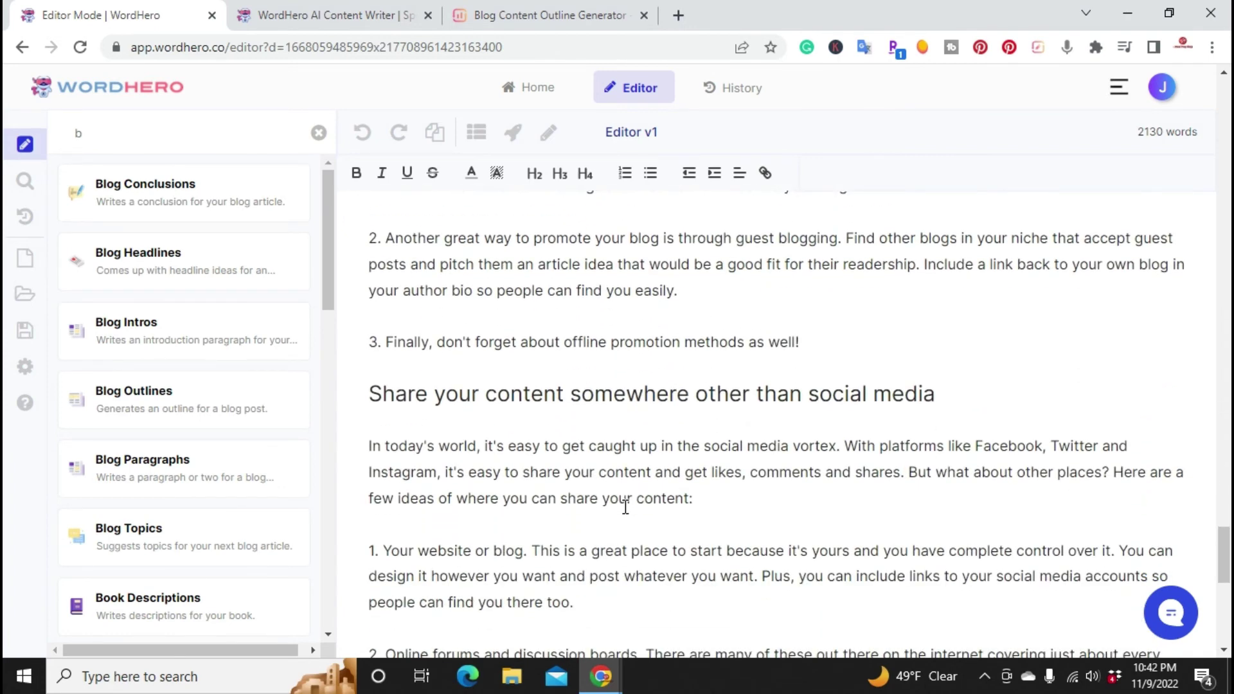
pyautogui.scroll(-3, 625, 507)
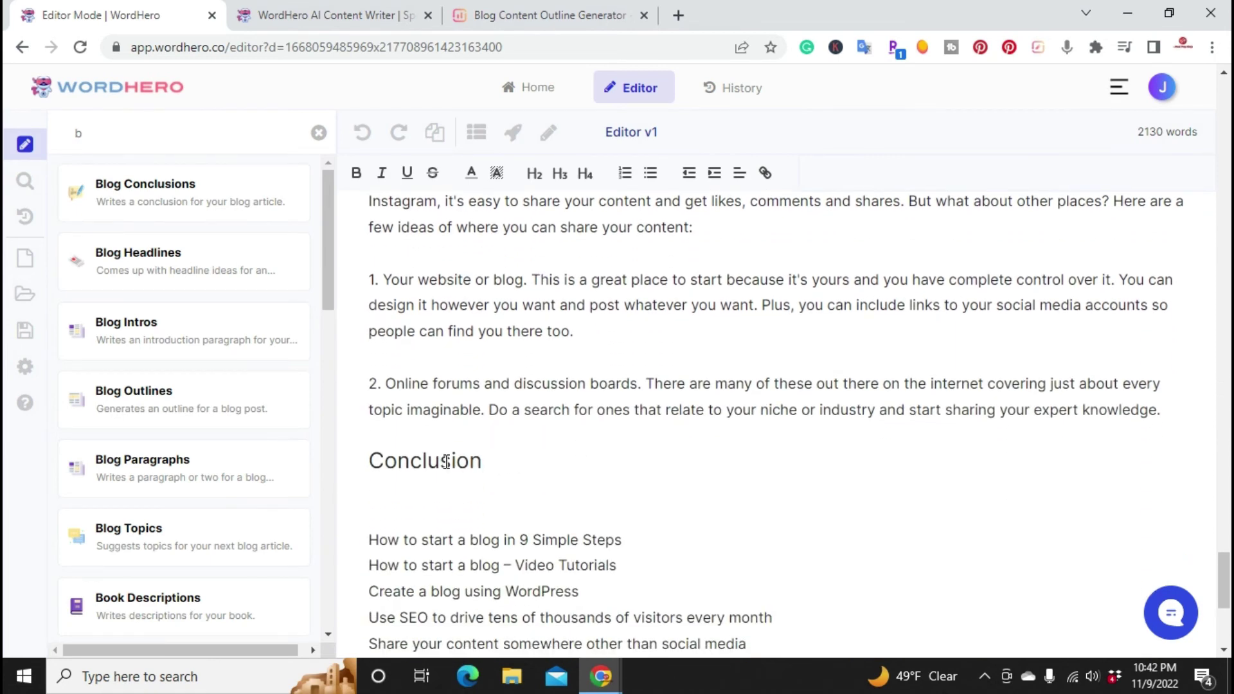
pyautogui.scroll(-1, 453, 488)
pyautogui.scroll(-2, 458, 460)
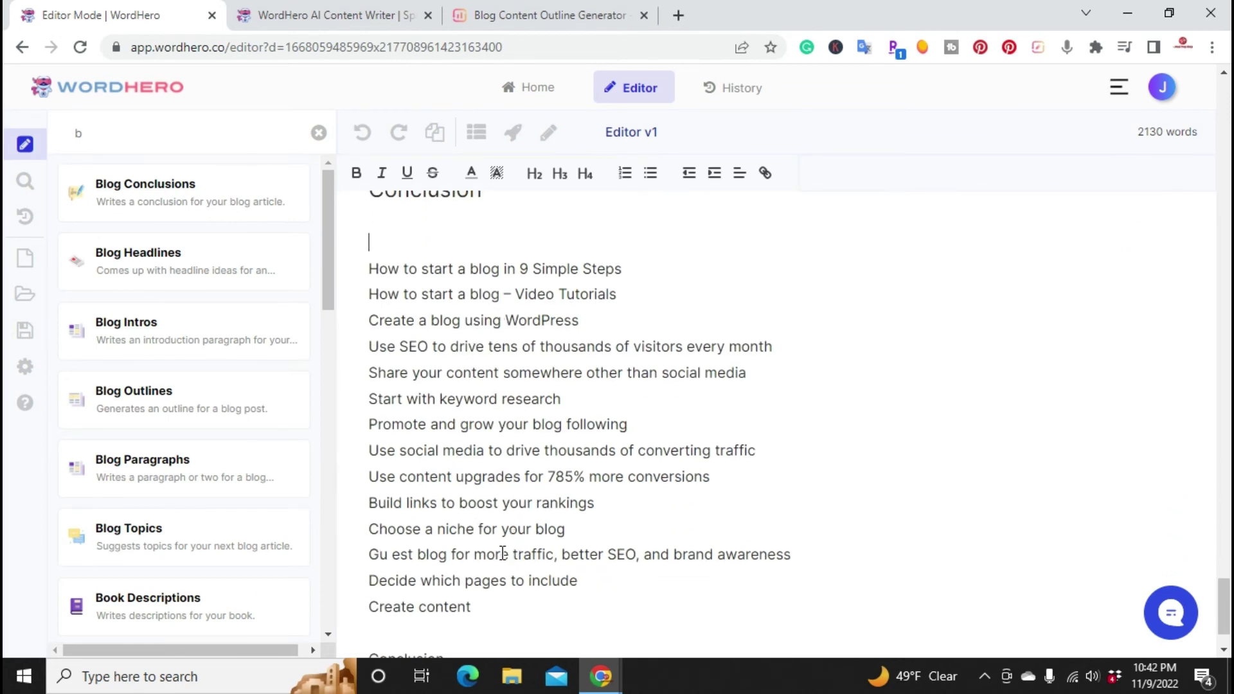
pyautogui.scroll(2, 503, 553)
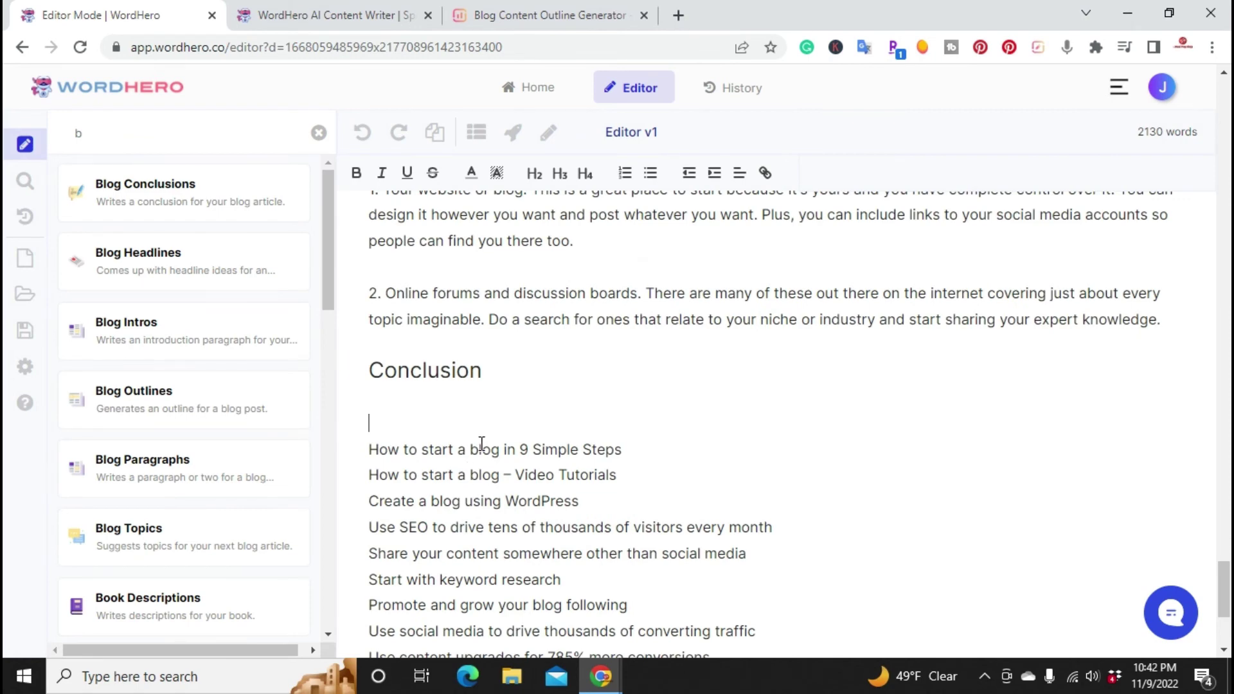
pyautogui.scroll(-1, 480, 450)
pyautogui.scroll(2, 466, 488)
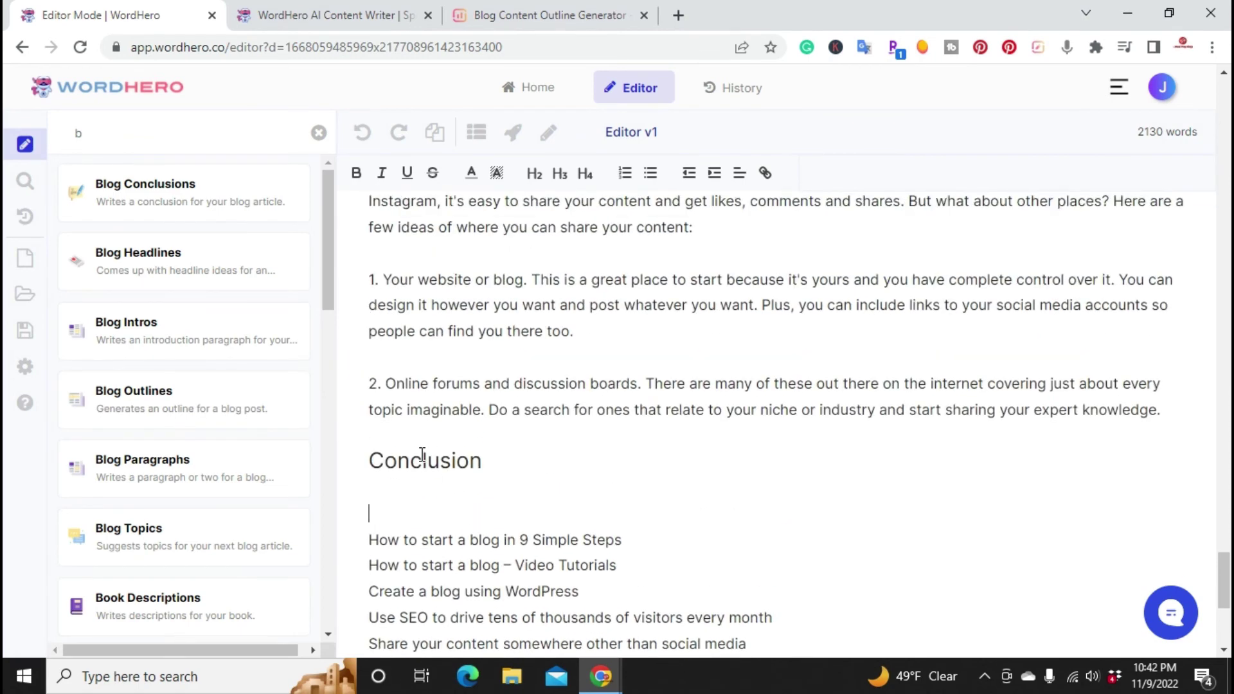
# Step: Run Blog Conclusions on the Conclusion heading for 'The Beginner's Guide to Starting a Blog'
pyautogui.doubleClick(442, 463)
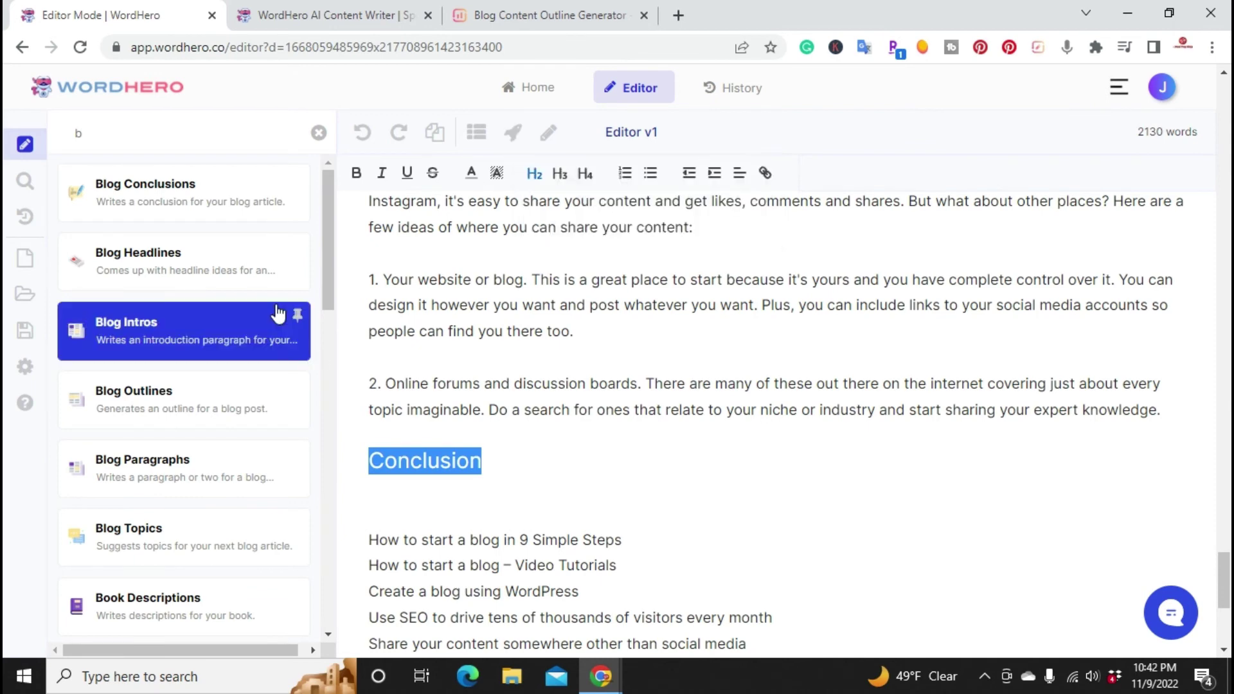
pyautogui.click(151, 200)
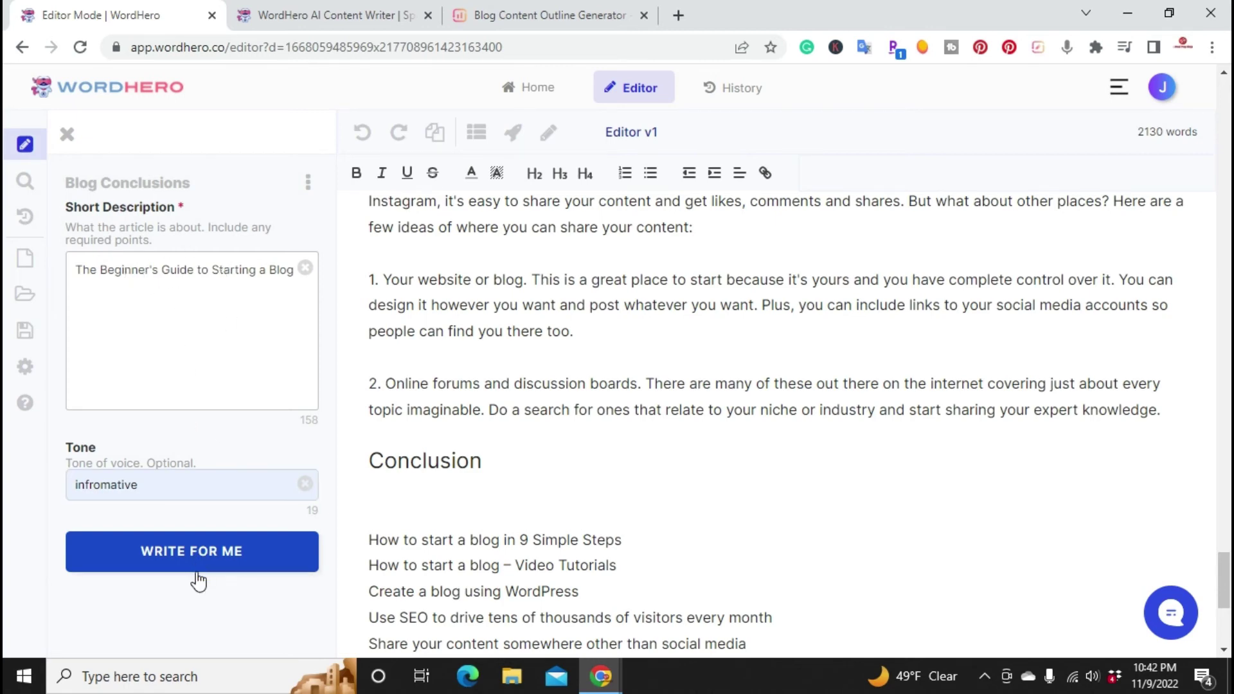
pyautogui.click(190, 554)
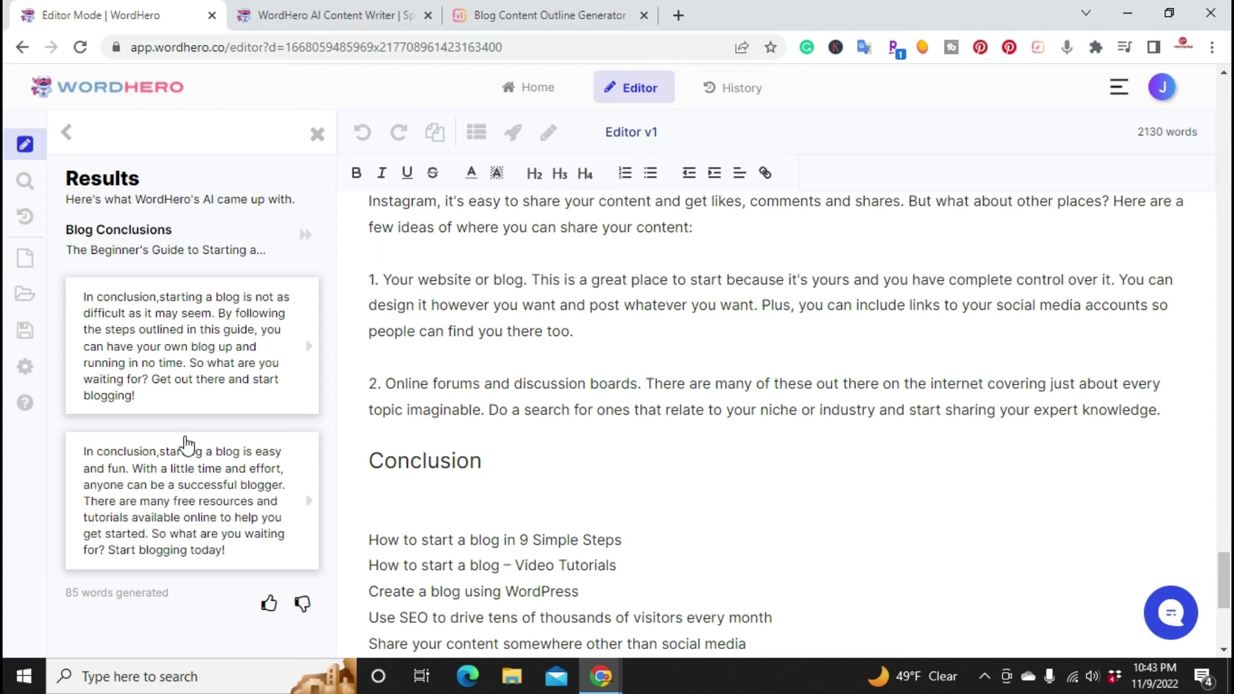
# Step: Paste the first generated conclusion below the Conclusion heading
pyautogui.click(145, 344)
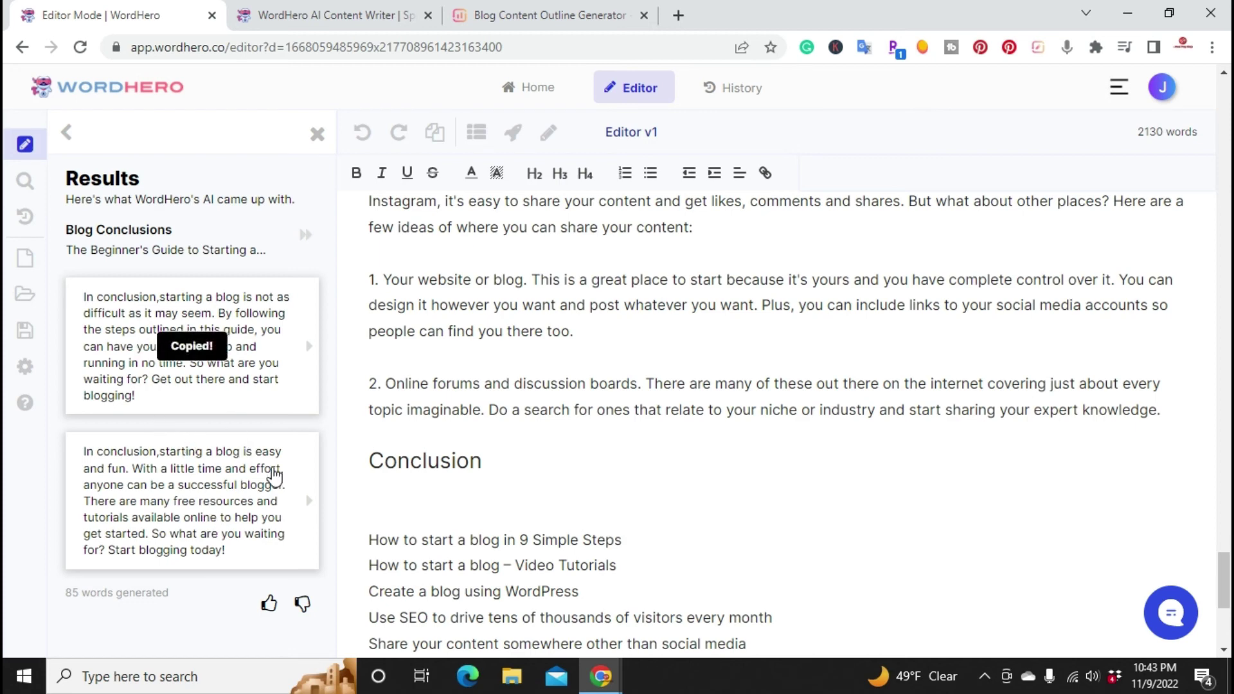
pyautogui.click(522, 456)
pyautogui.press('Return')
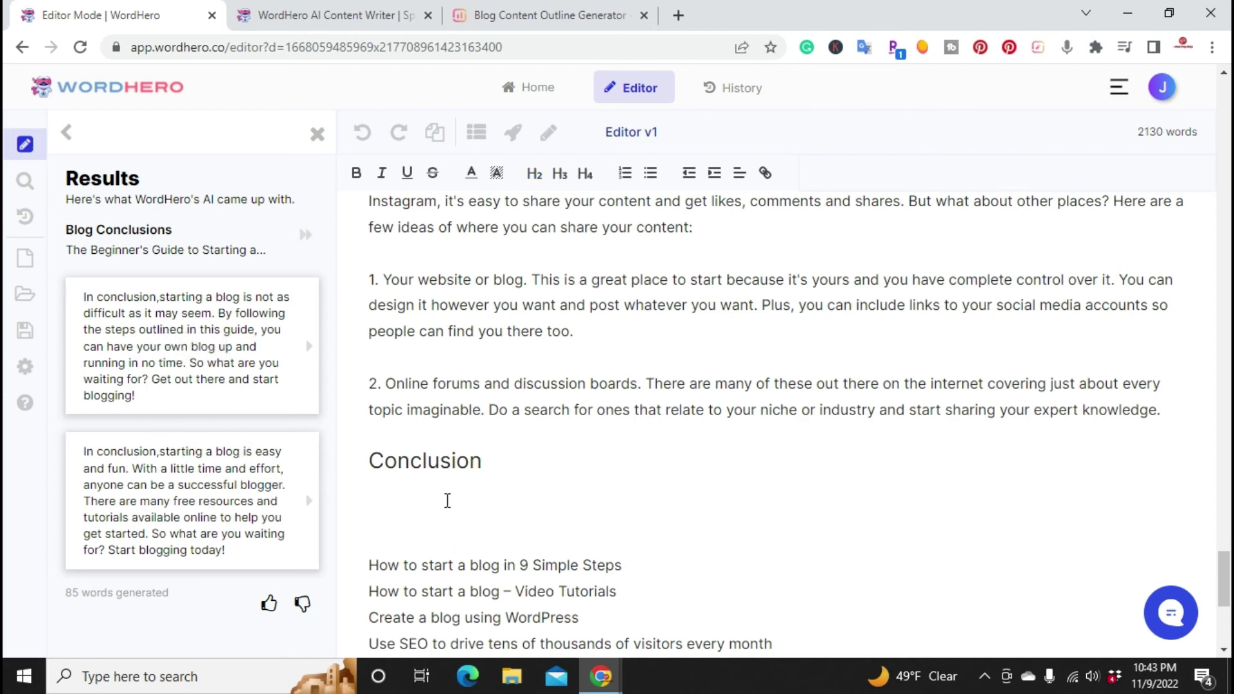
pyautogui.press('Return')
pyautogui.rightClick(400, 518)
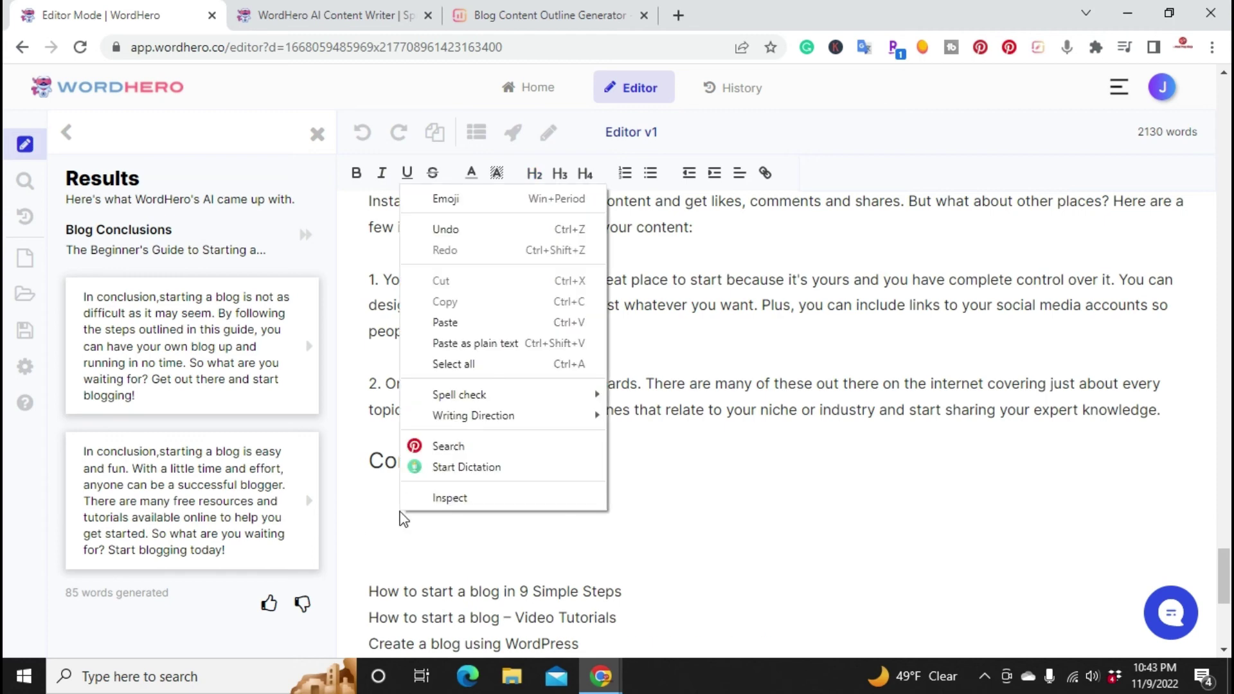
pyautogui.click(443, 322)
# Step: Delete the leftover outline list below the conclusion, bringing the article to 2076 words
pyautogui.scroll(-1, 616, 425)
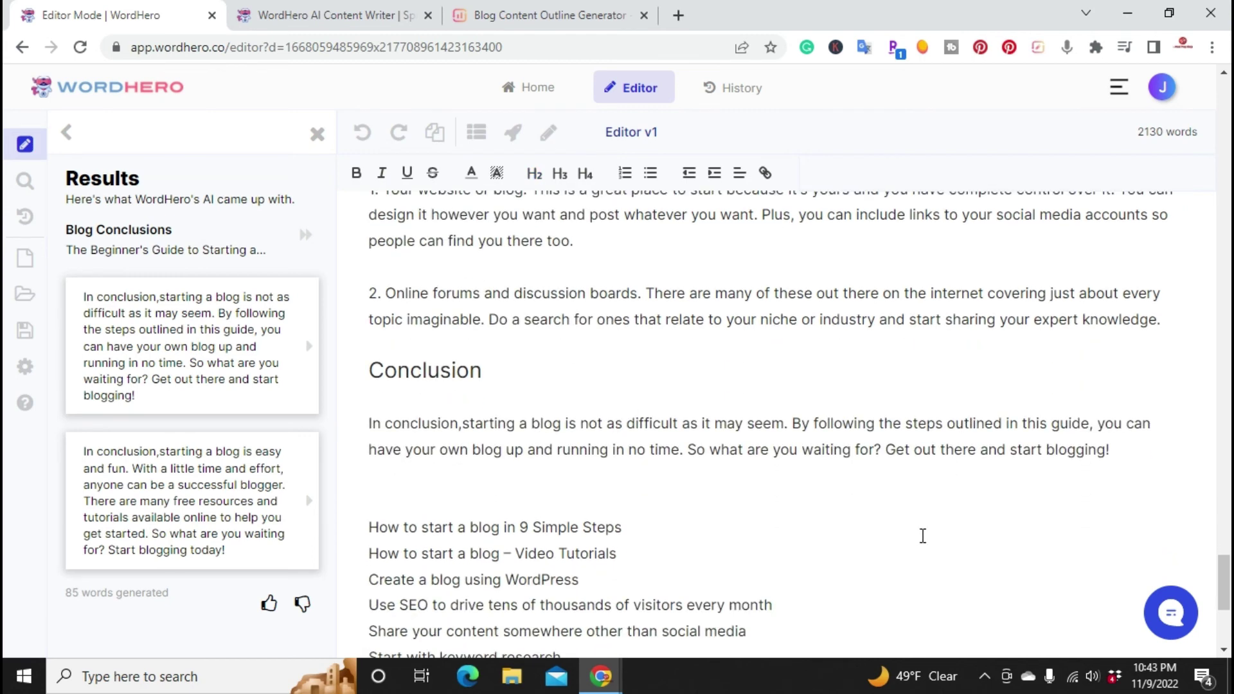
pyautogui.scroll(-3, 908, 548)
pyautogui.scroll(-3, 774, 578)
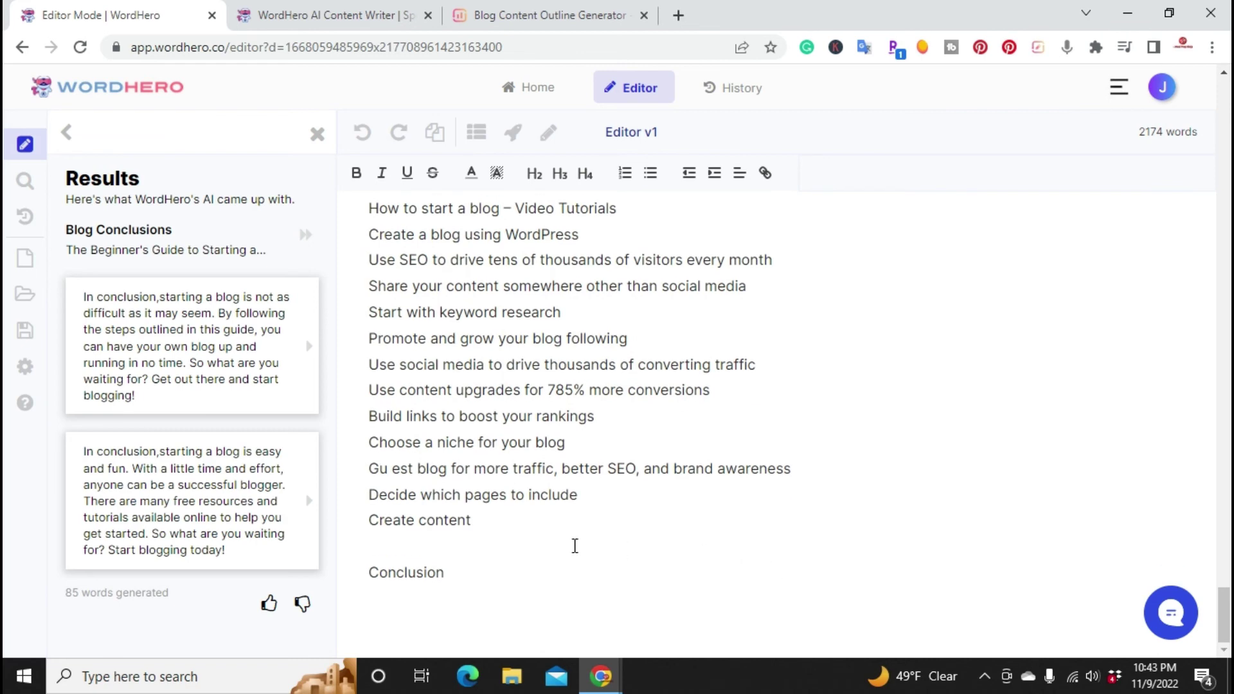
pyautogui.moveTo(514, 572); pyautogui.dragTo(395, 252)
pyautogui.scroll(1, 463, 367)
pyautogui.press('BackSpace')
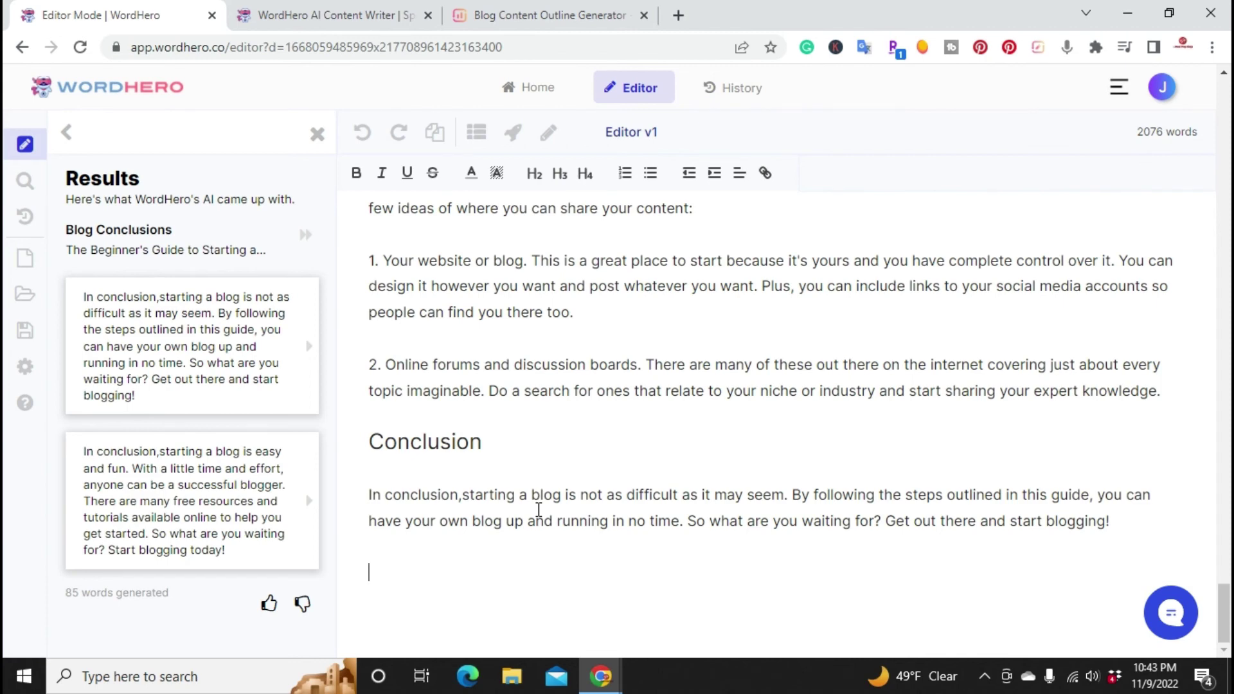
pyautogui.scroll(4, 682, 481)
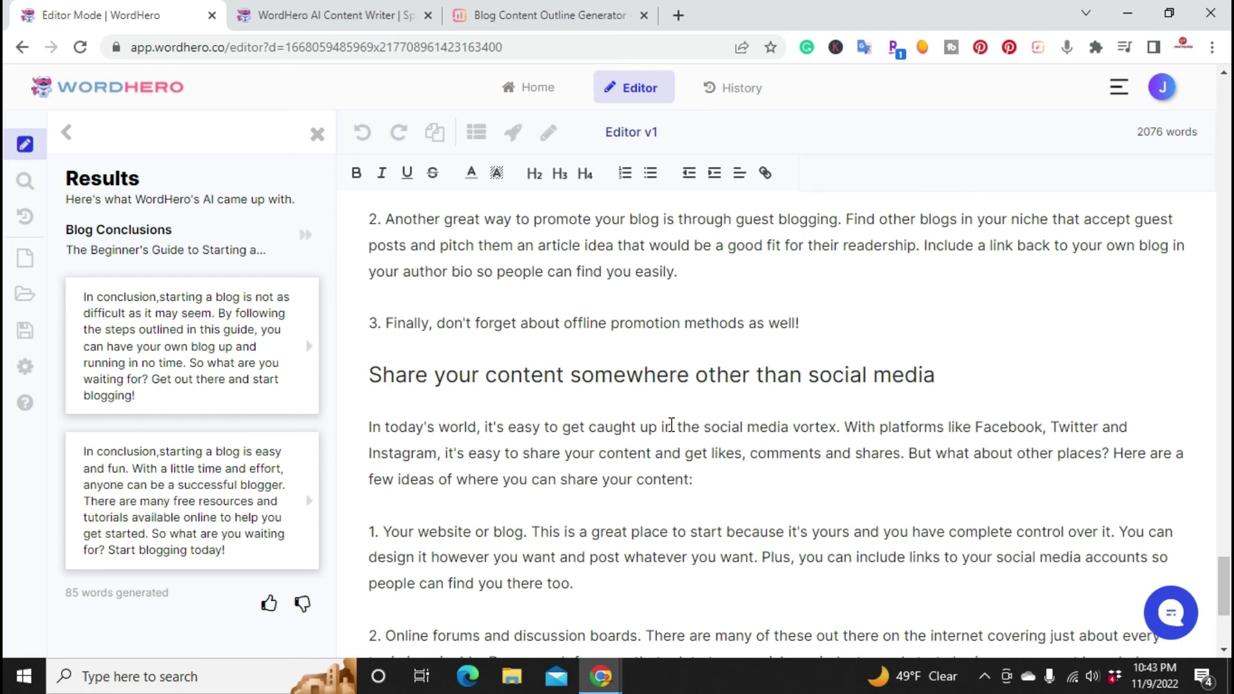
pyautogui.click(376, 16)
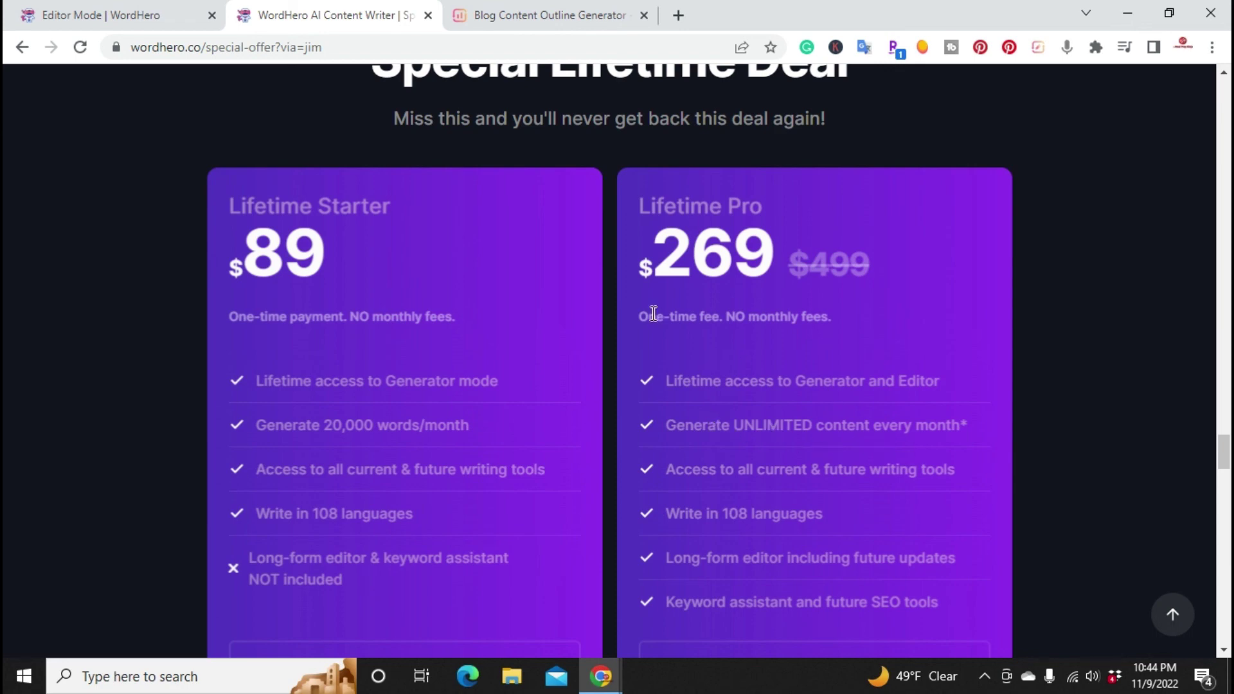
pyautogui.click(62, 14)
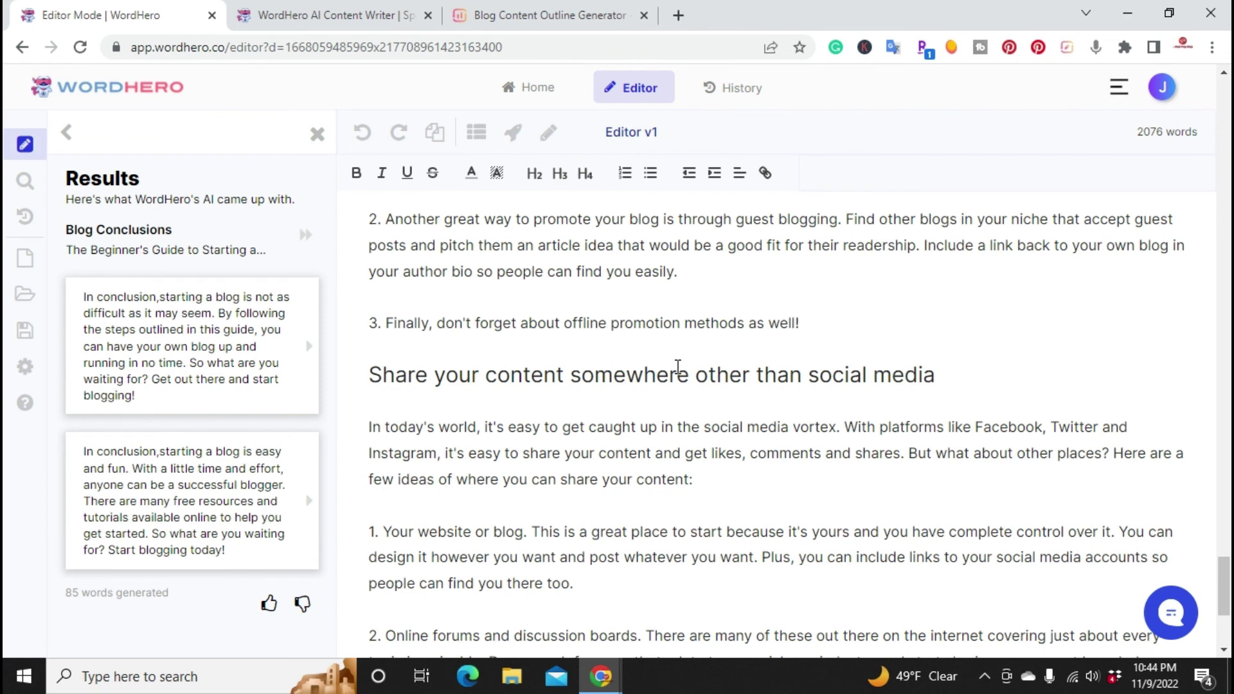
pyautogui.scroll(4, 699, 424)
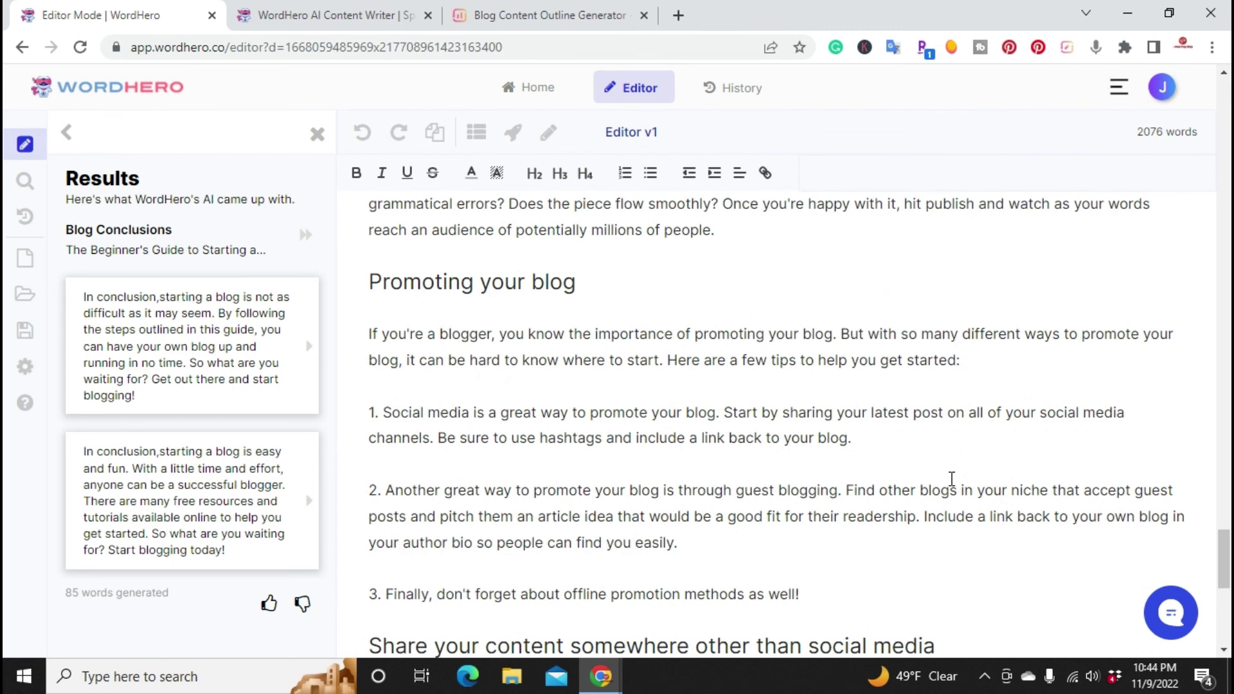
pyautogui.scroll(5, 951, 479)
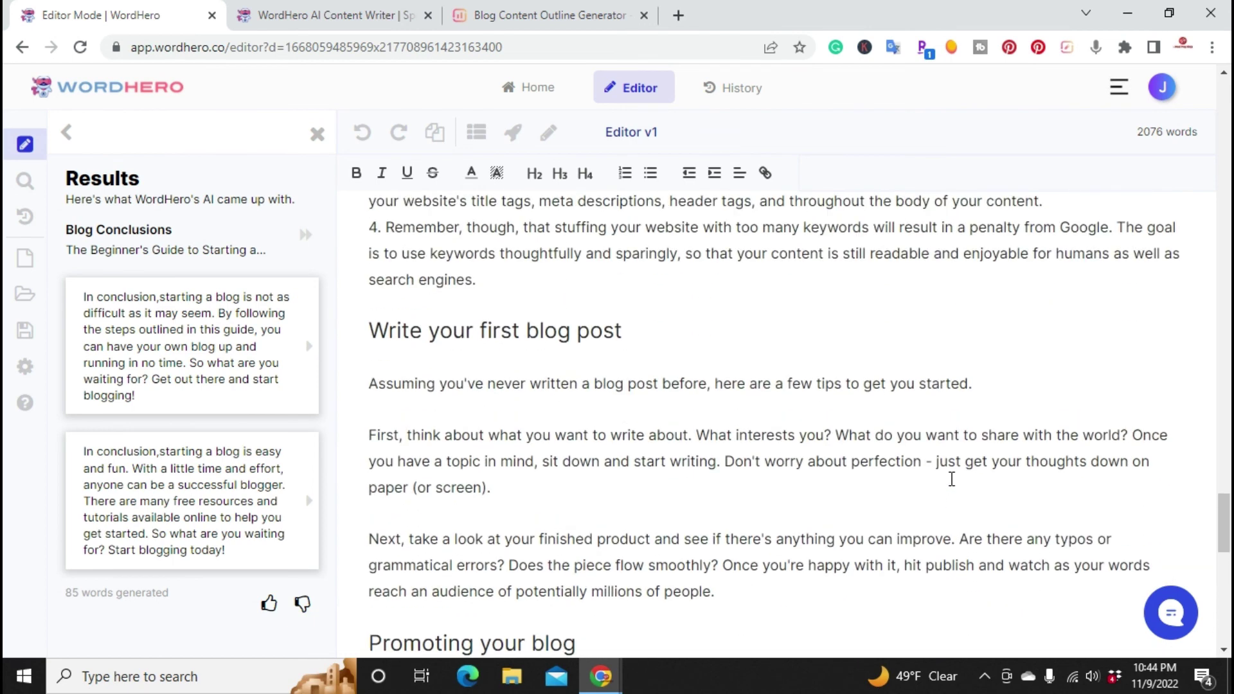
pyautogui.scroll(3, 951, 479)
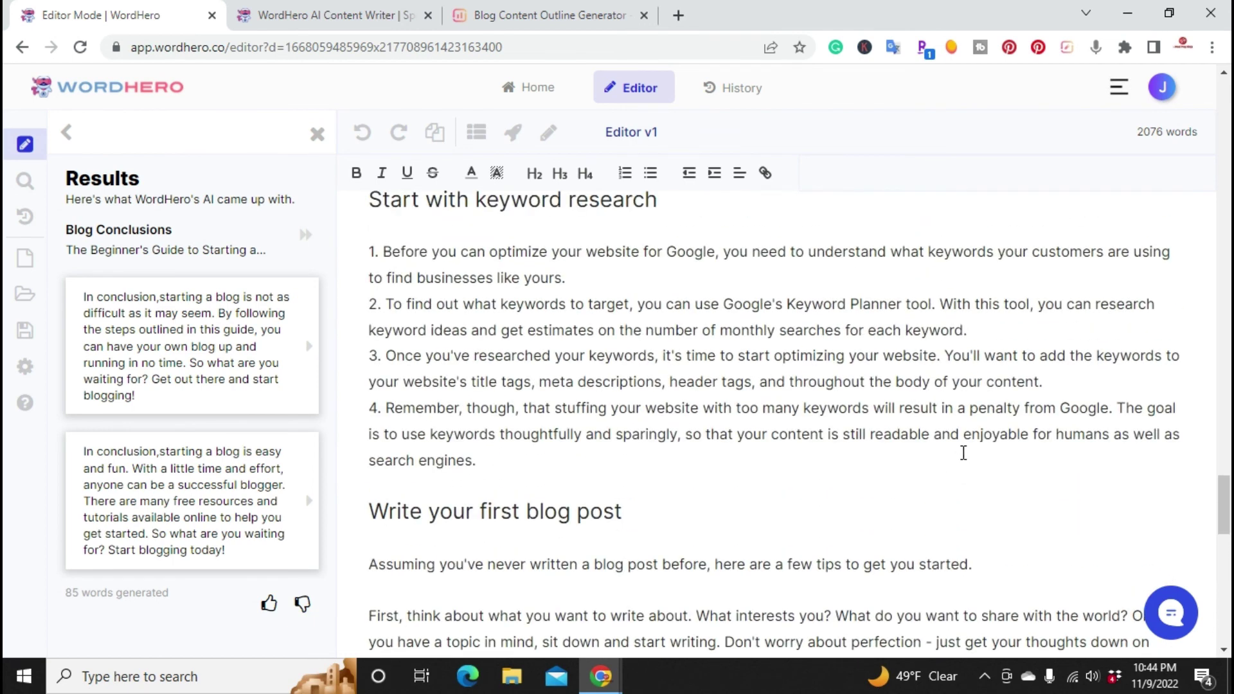
pyautogui.scroll(3, 741, 437)
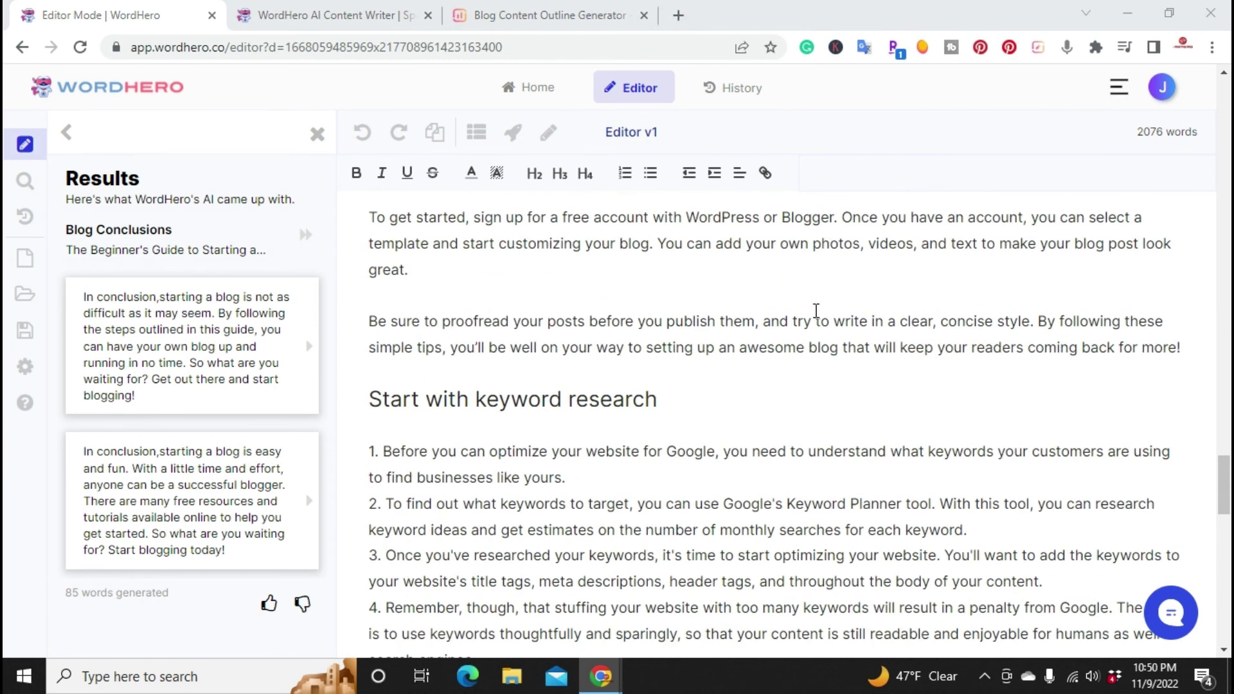
# Step: Return to Surfer's Blog Content Outline Generator results and scroll to the top of the outline
pyautogui.click(586, 10)
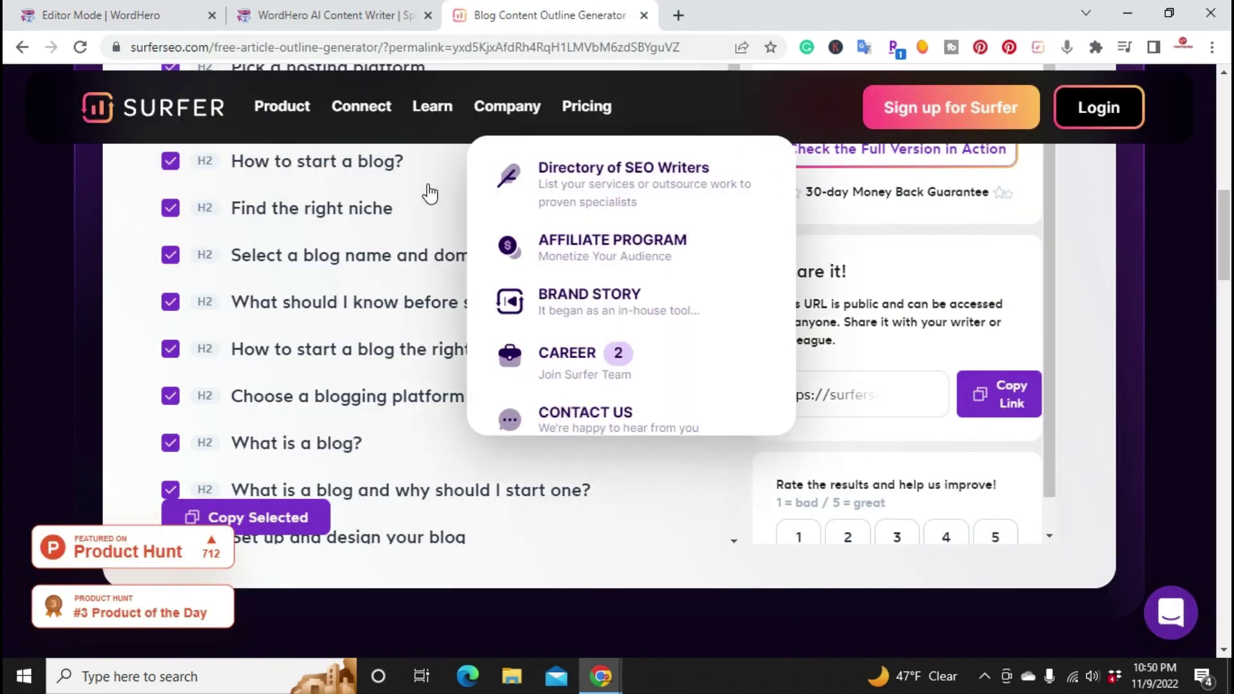
pyautogui.scroll(3, 396, 193)
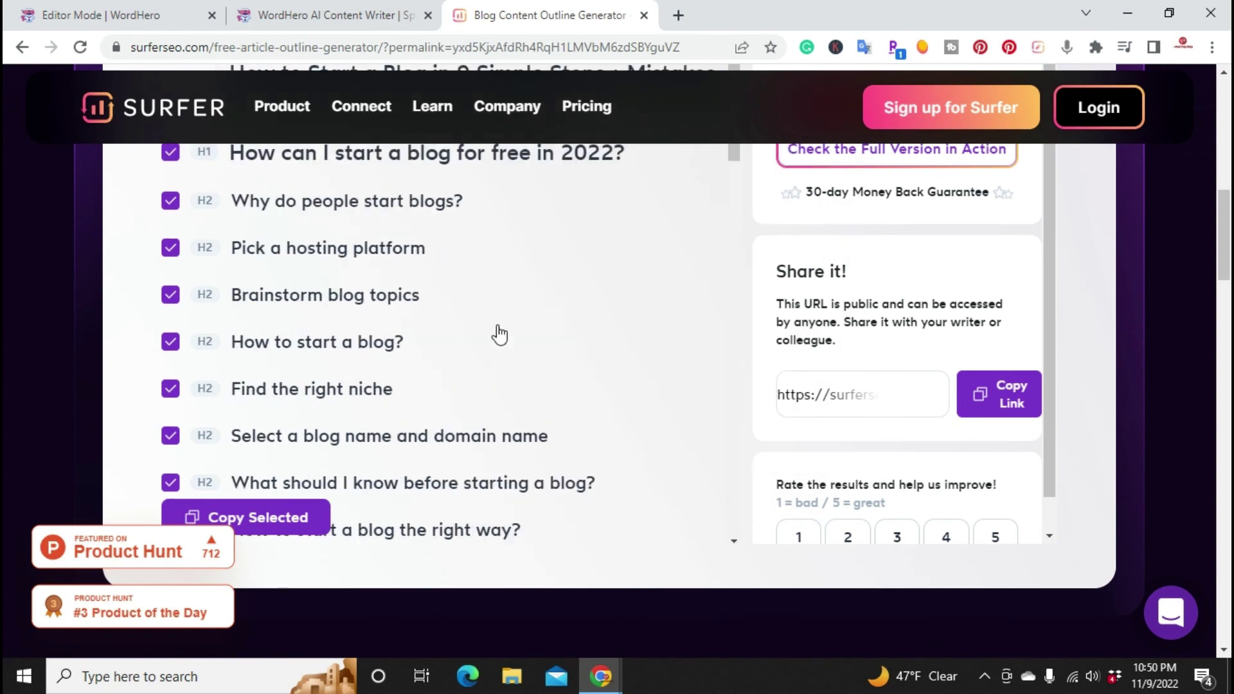
pyautogui.scroll(5, 499, 333)
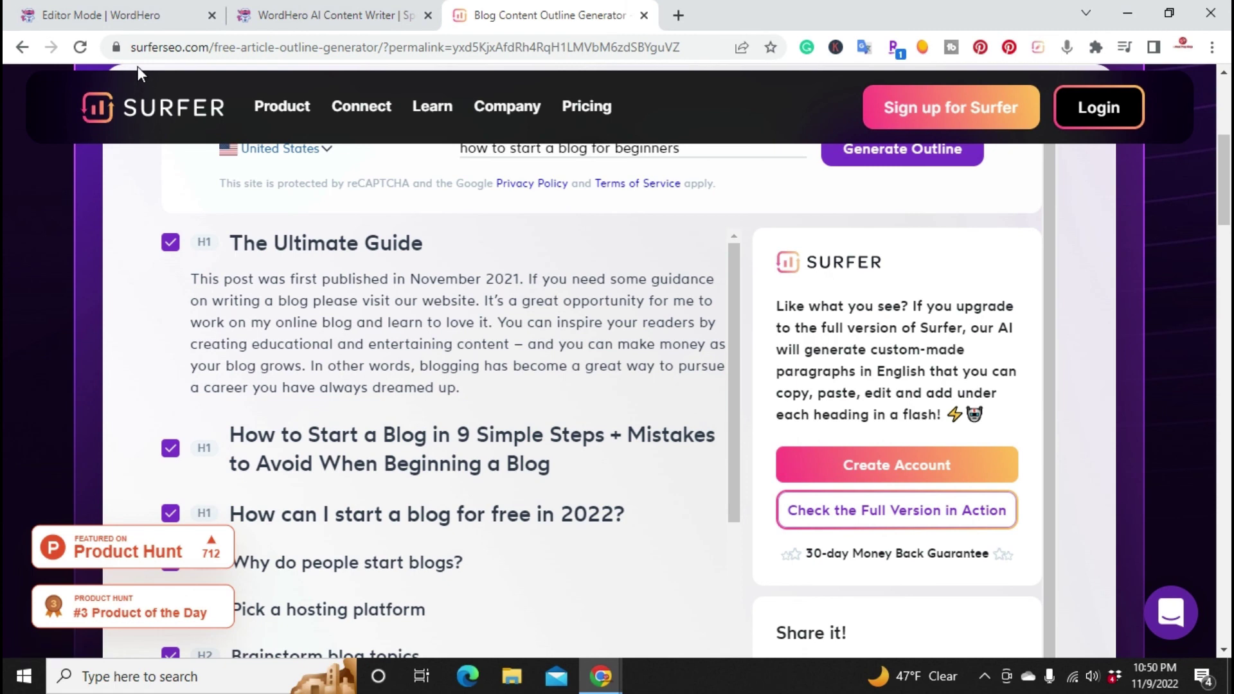
pyautogui.moveTo(260, 103)
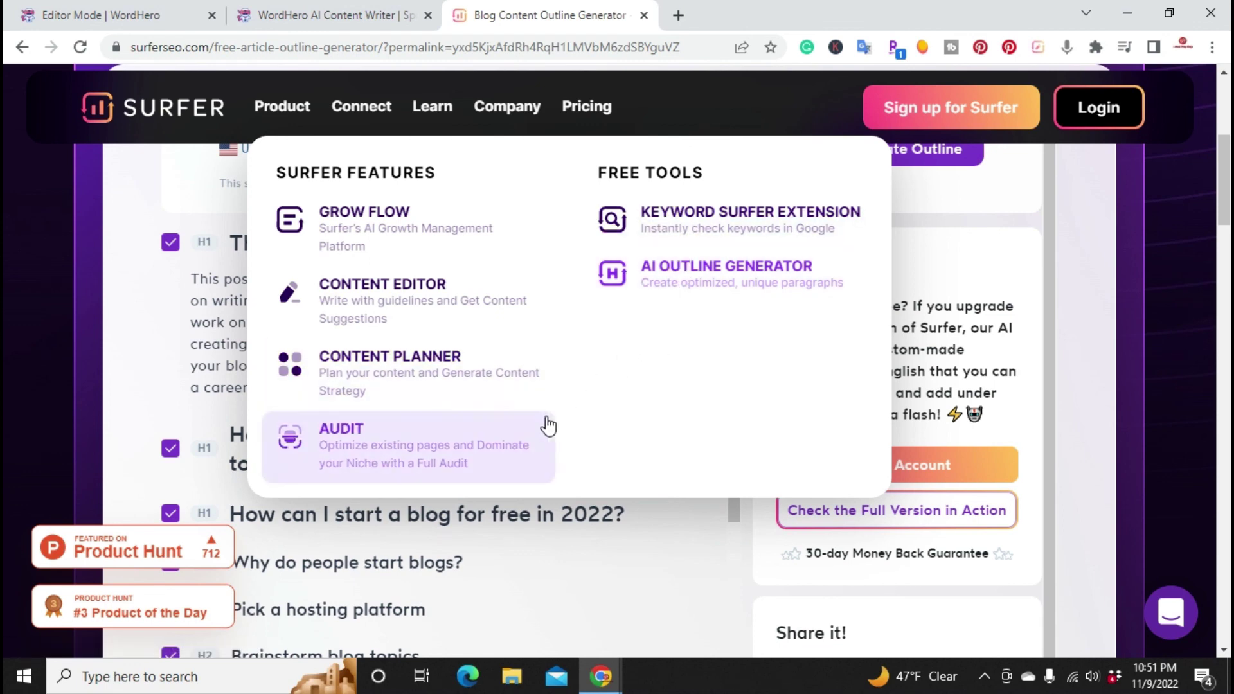
# Step: Switch back to the 'Editor Mode | WordHero' browser tab
pyautogui.click(174, 21)
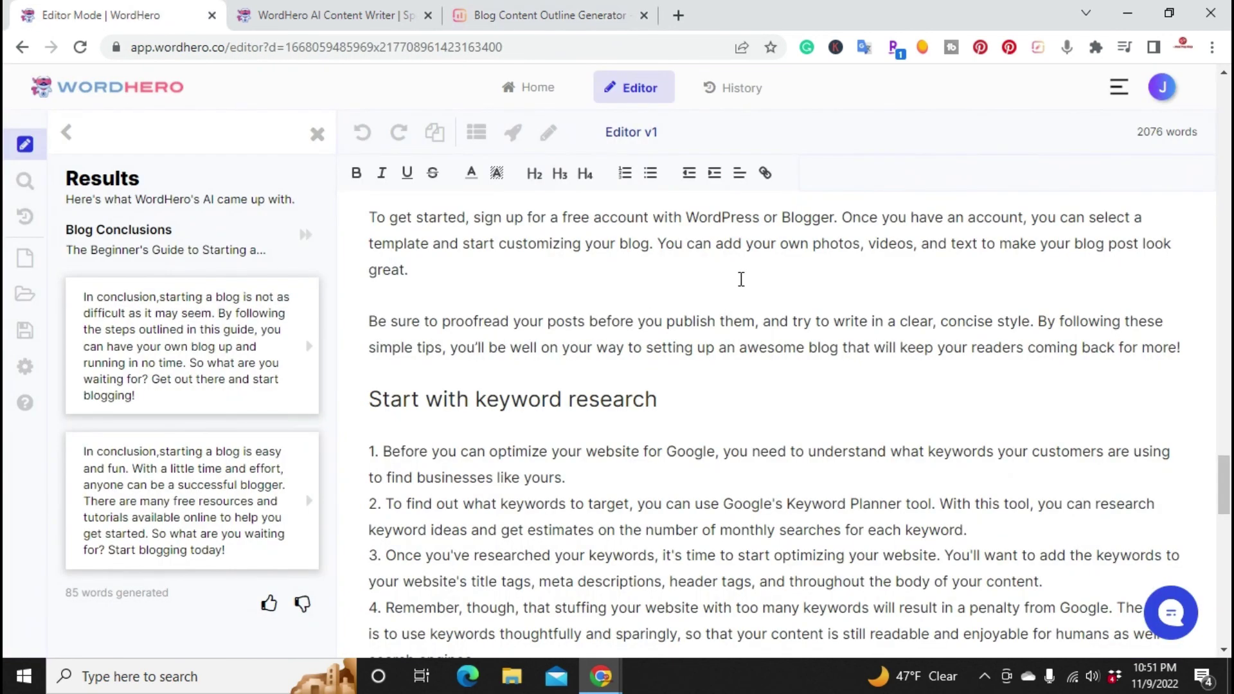